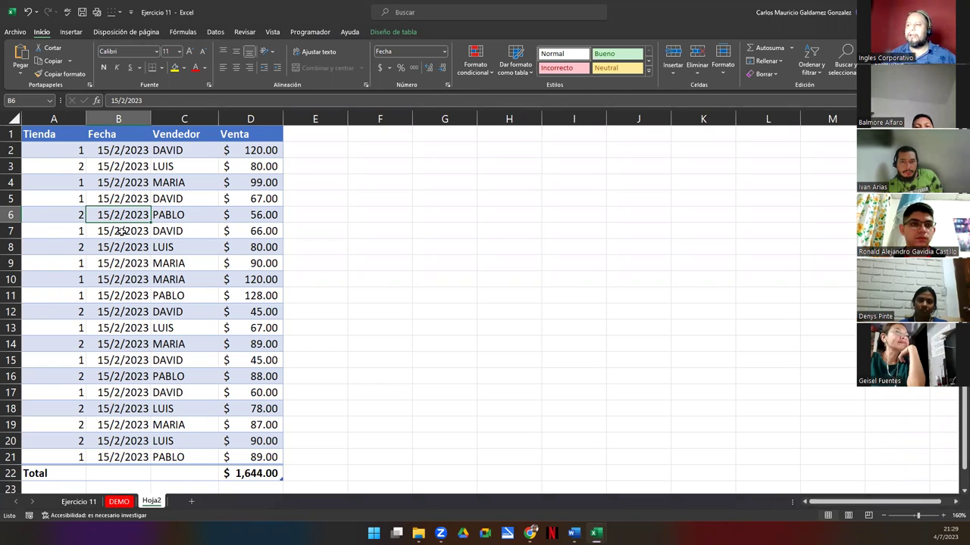
click(40, 152)
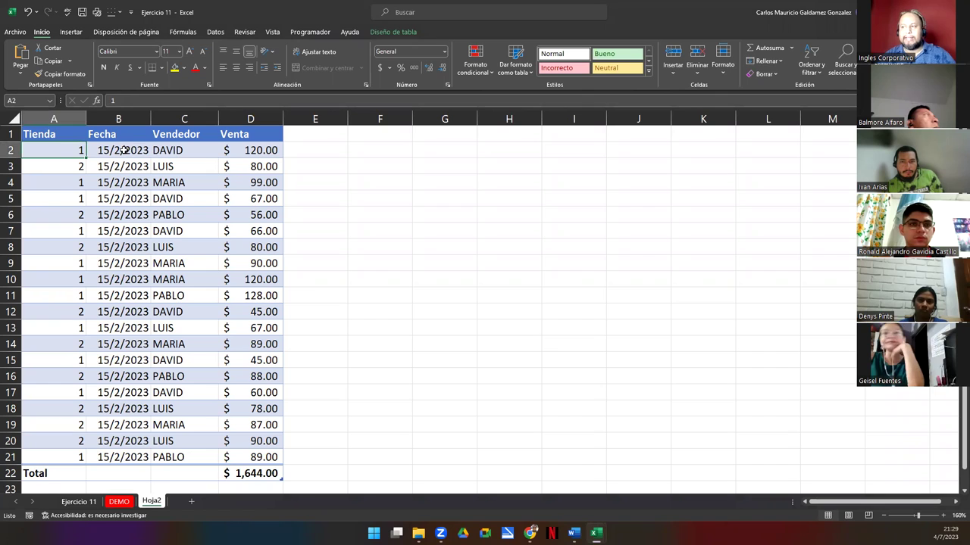
click(125, 149)
click(205, 147)
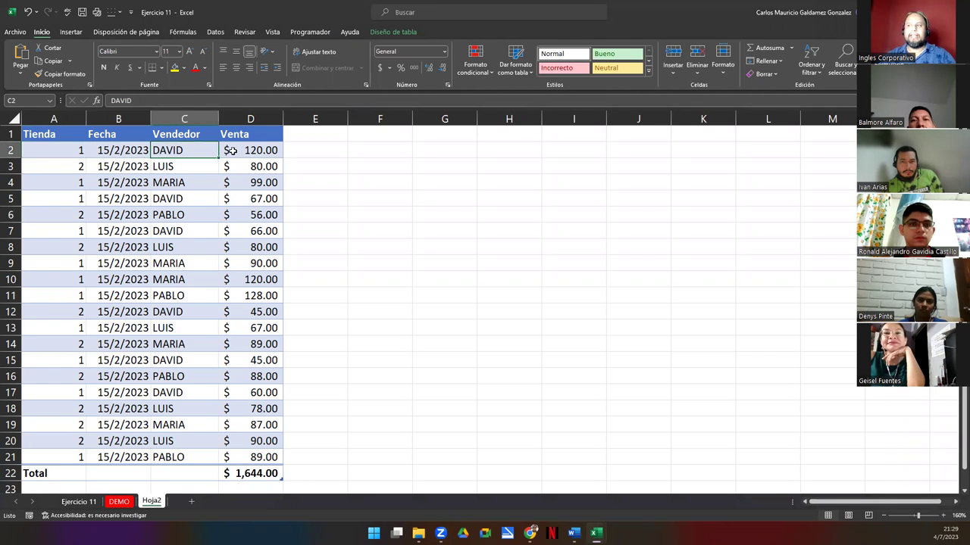
click(230, 150)
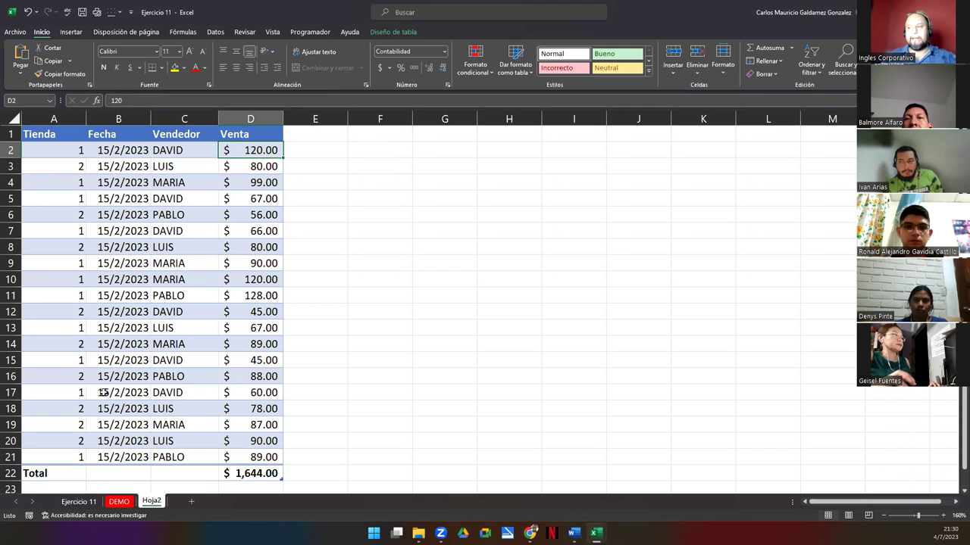
Step: Convert the sales table in A1:D22 to a normal range and clear the contents of totals row 22
key(Home)
click(45, 133)
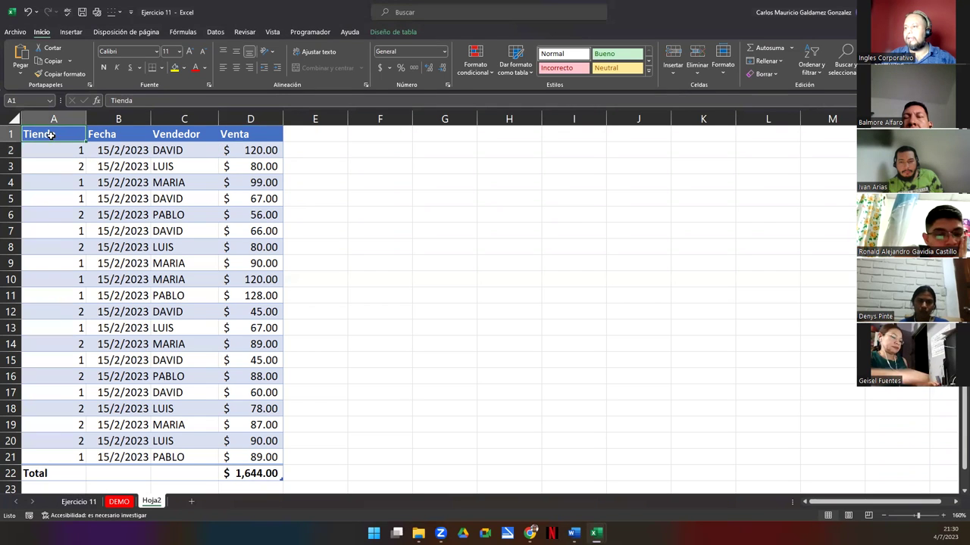
shift+click(250, 474)
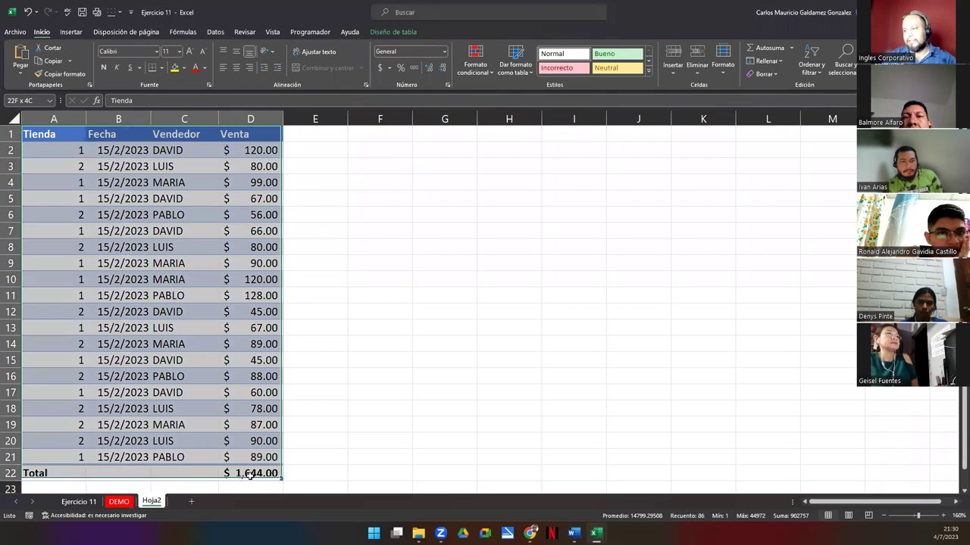
click(378, 35)
click(140, 74)
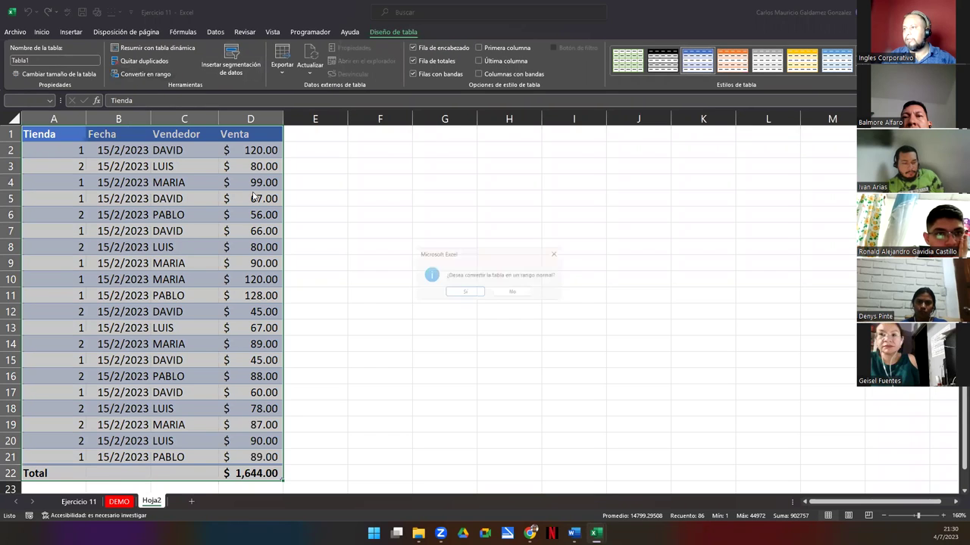
click(466, 293)
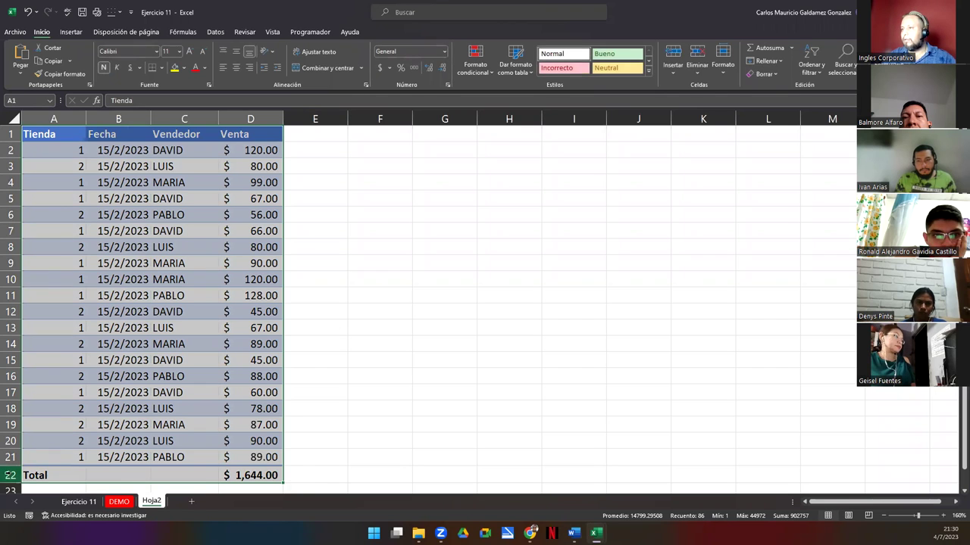
click(9, 476)
key(Delete)
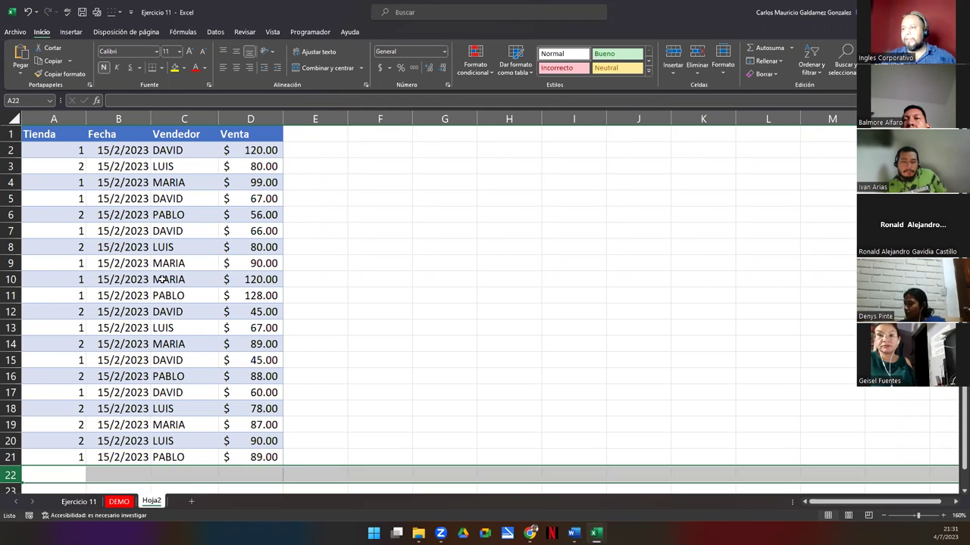
Step: Add filter controls to the header row of the formatted sales list
click(91, 182)
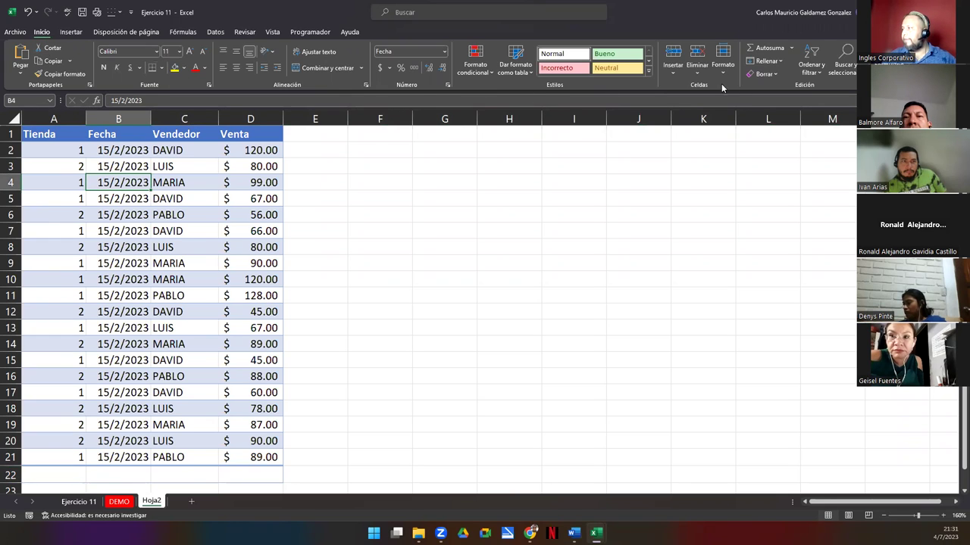
click(820, 76)
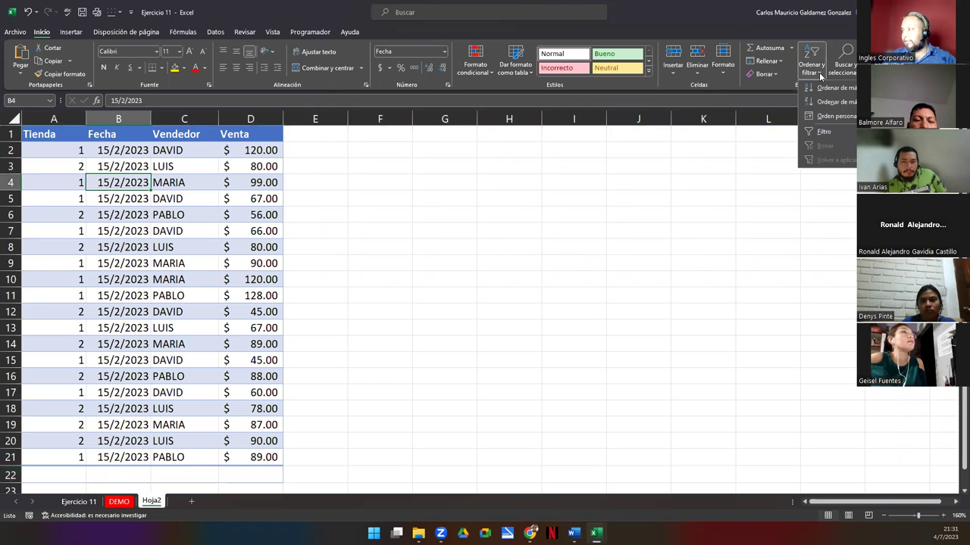
click(843, 134)
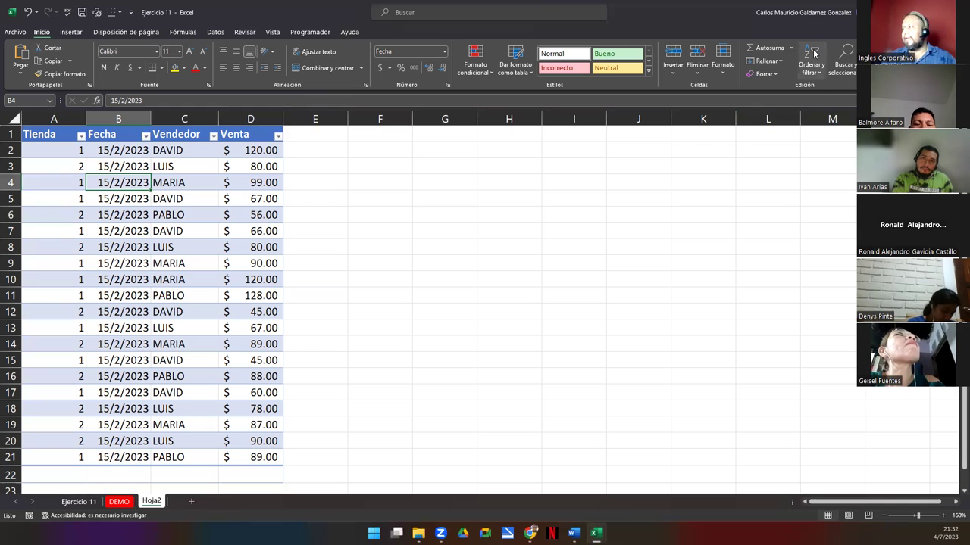
Step: Undo adding the filter to the sales list
click(817, 73)
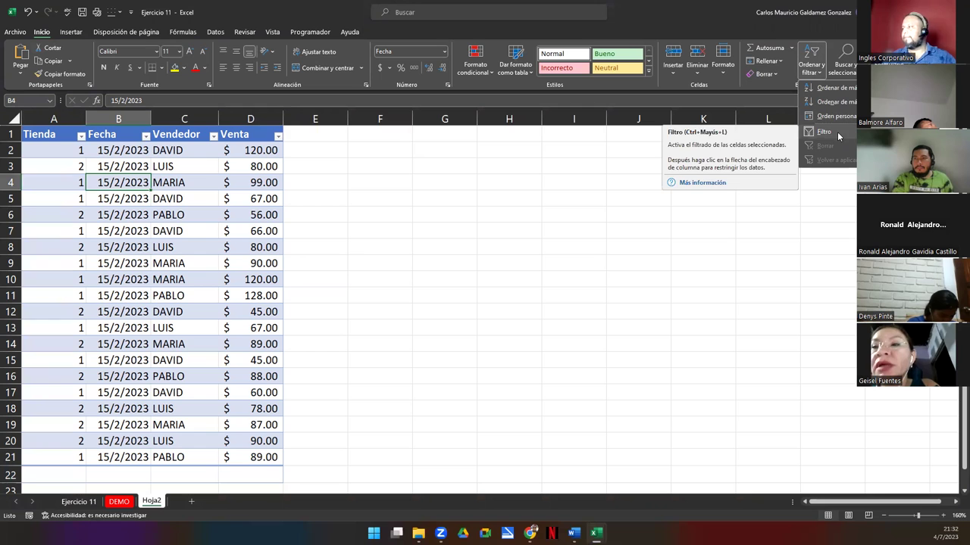
click(741, 92)
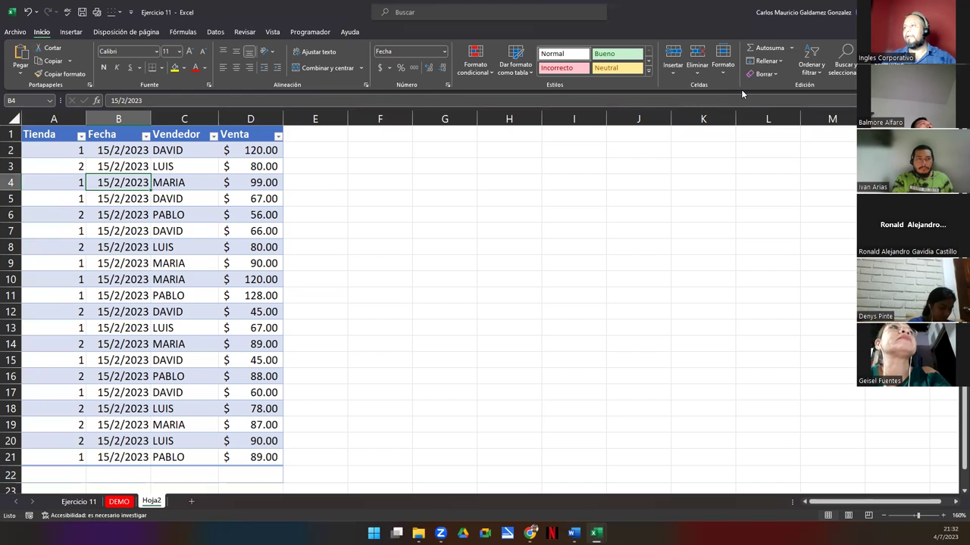
key(ctrl+z)
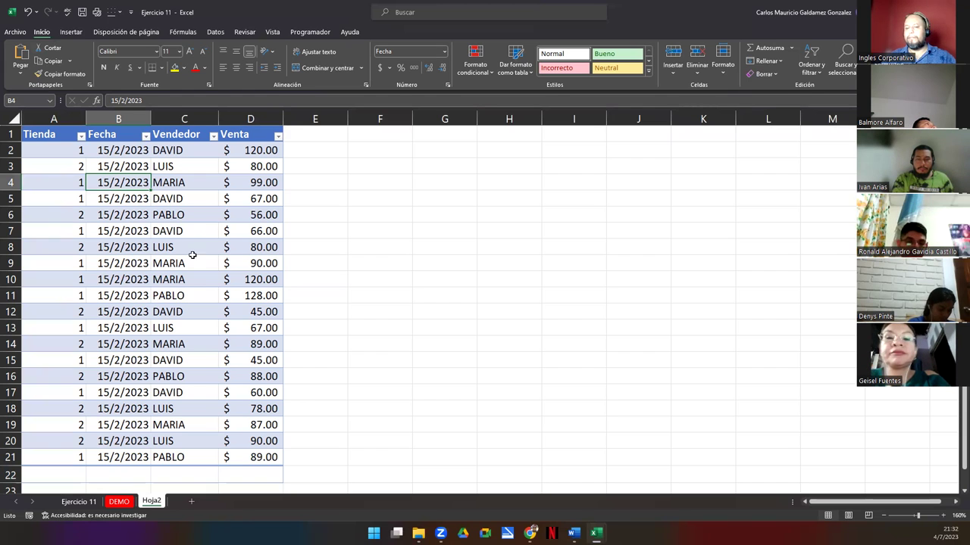
click(163, 214)
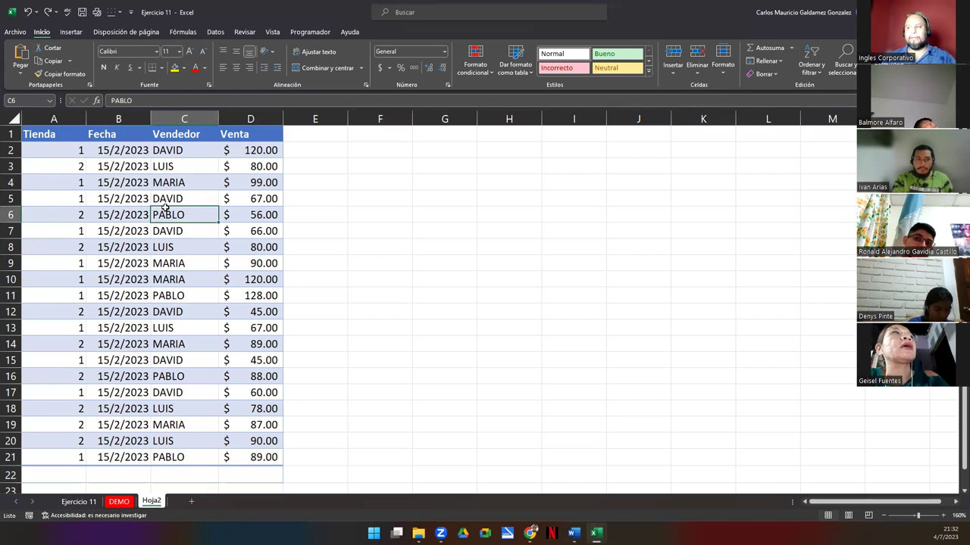
Step: Apply the Normal cell style to A1:D22 to strip the table formatting
drag(48, 134, 252, 477)
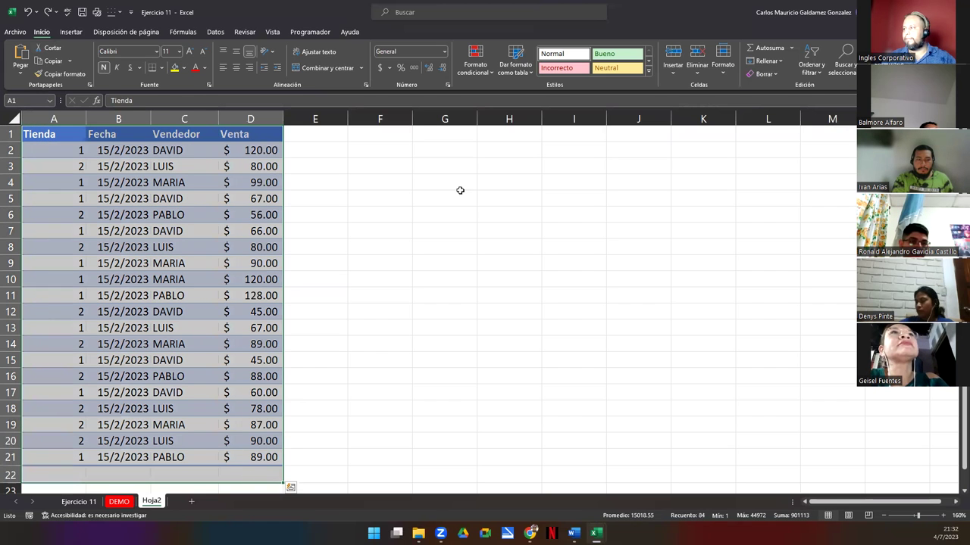
click(563, 53)
click(165, 231)
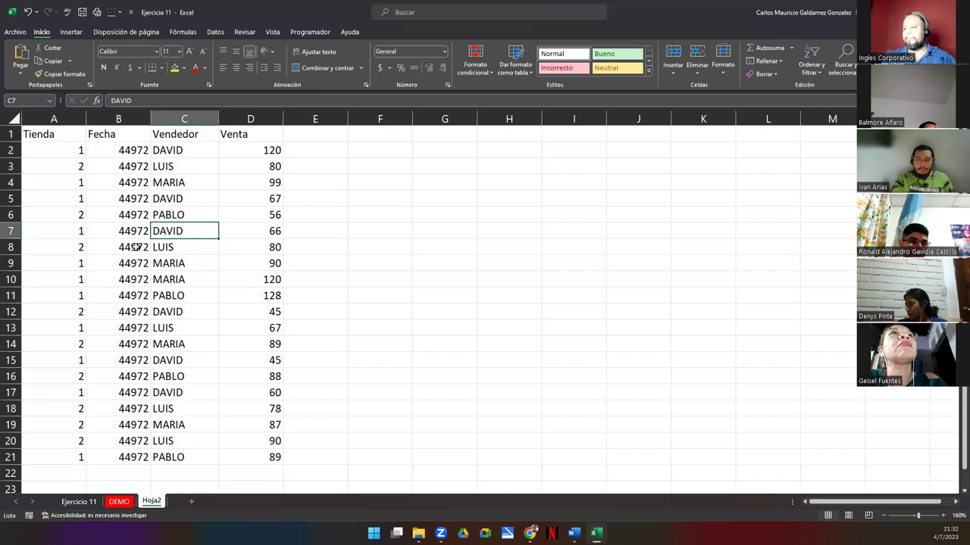
Step: Turn filtering on for the unformatted sales list, and switch it off again
click(72, 162)
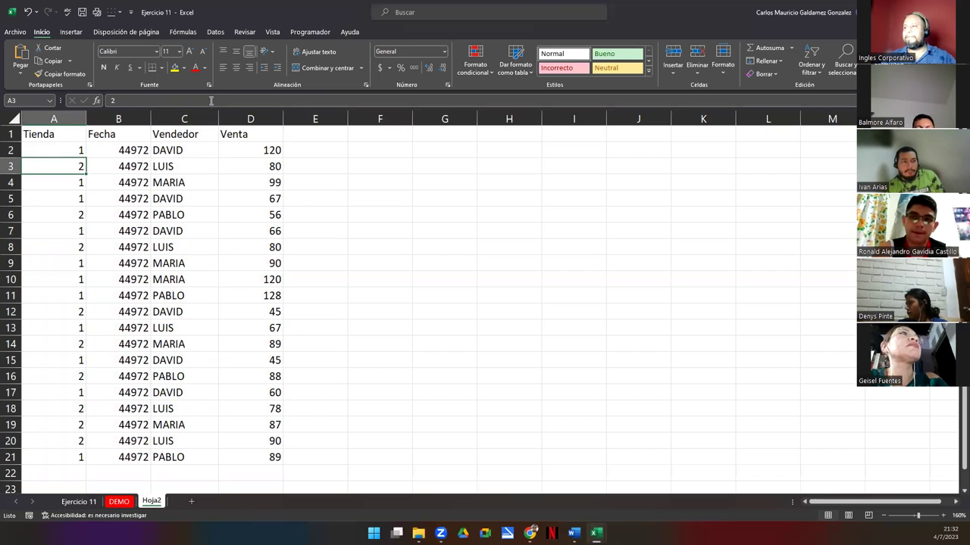
click(216, 34)
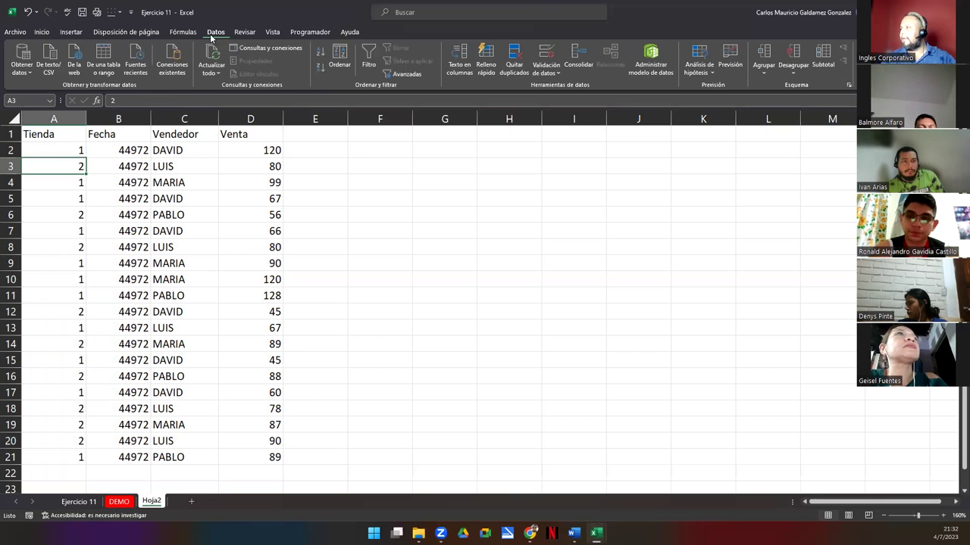
click(183, 32)
click(217, 33)
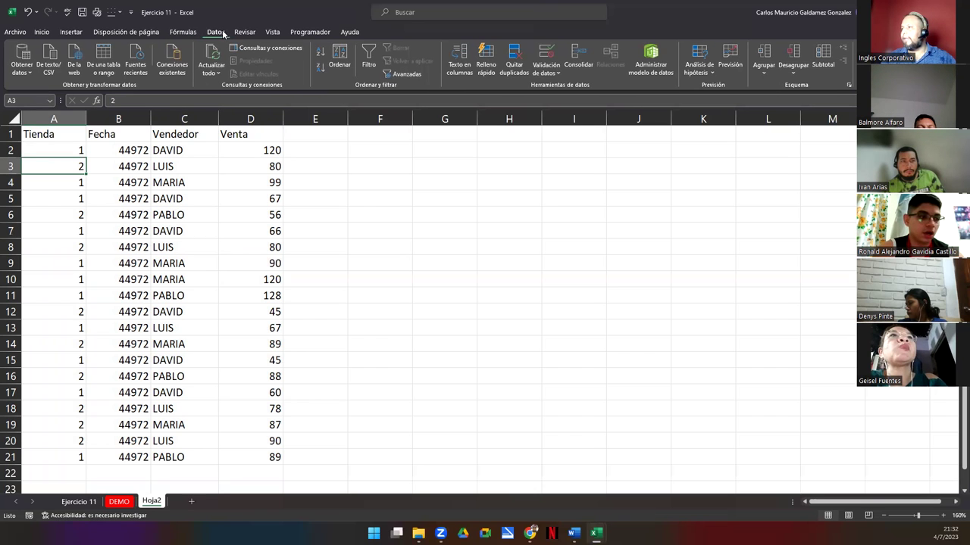
click(244, 32)
click(218, 33)
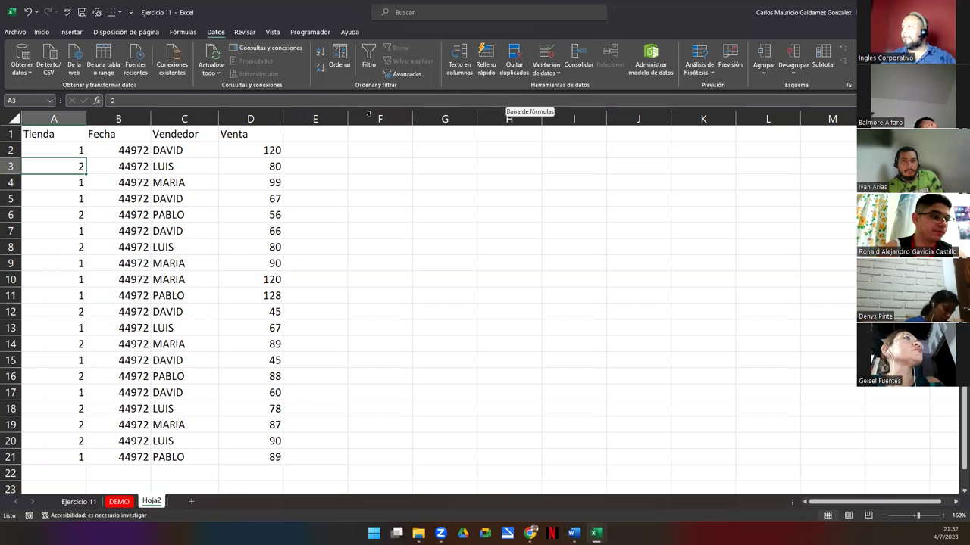
click(369, 68)
click(102, 248)
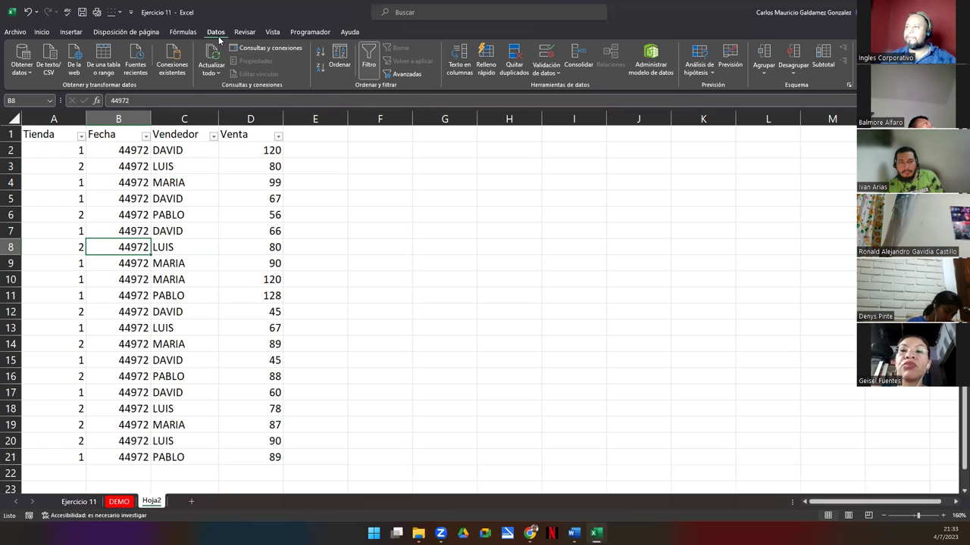
click(369, 68)
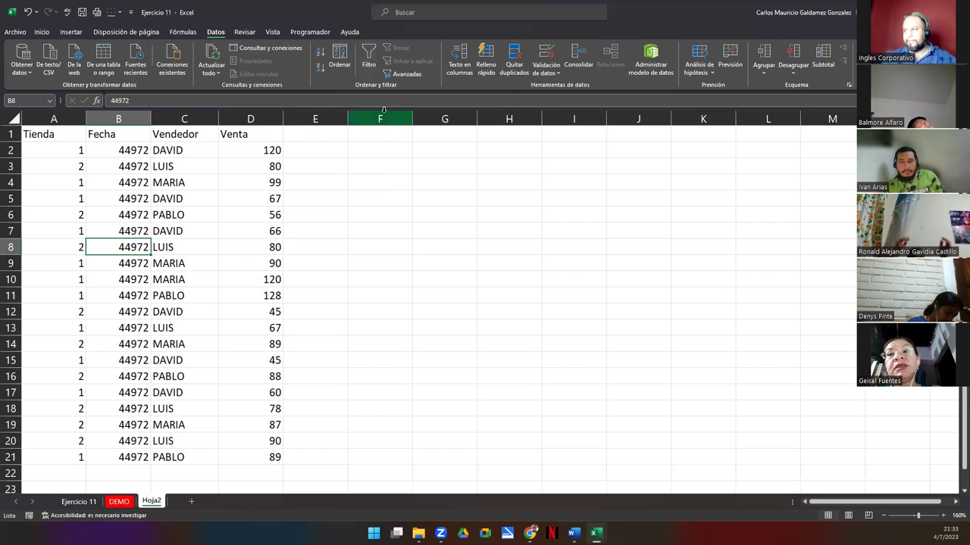
click(40, 33)
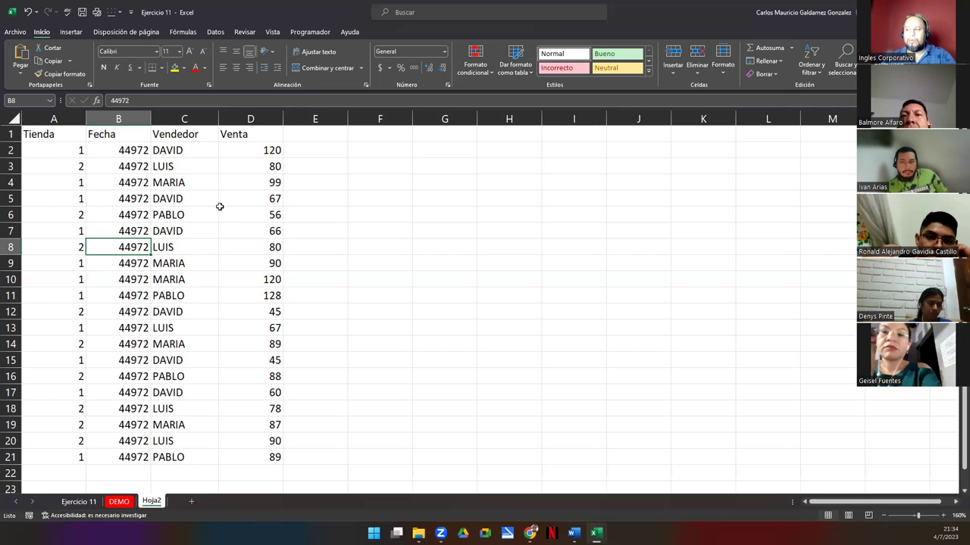
Step: Filter the Vendedor column by the value of cell C5
click(191, 193)
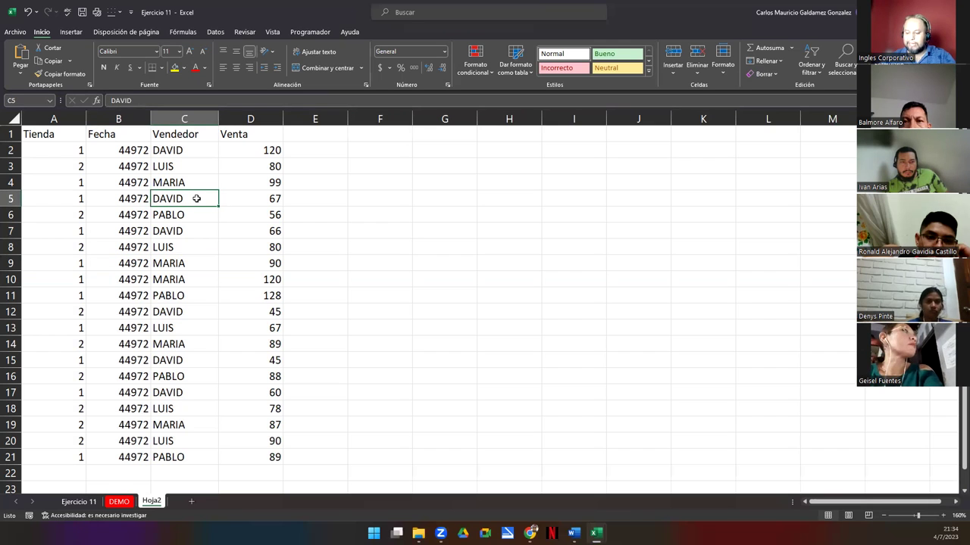
right_click(197, 200)
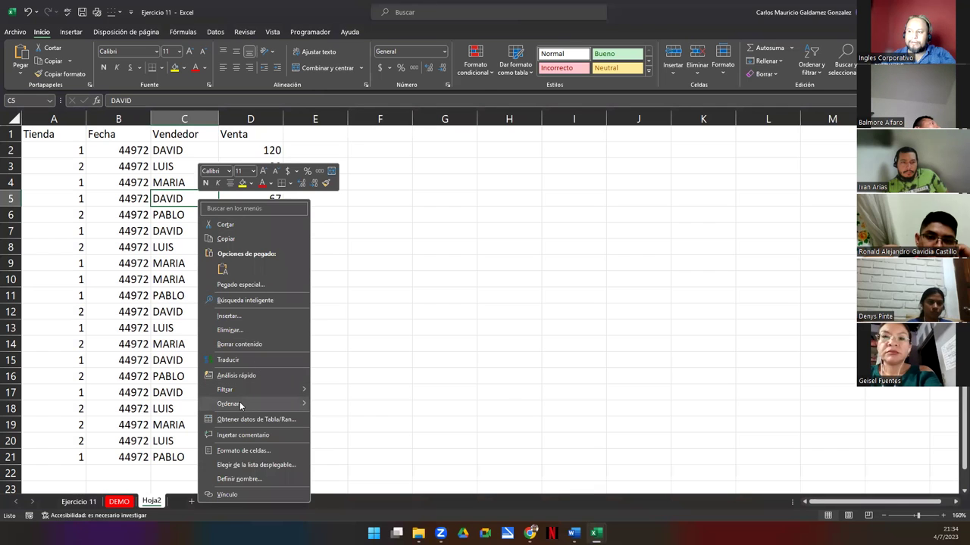
mouse_move(239, 405)
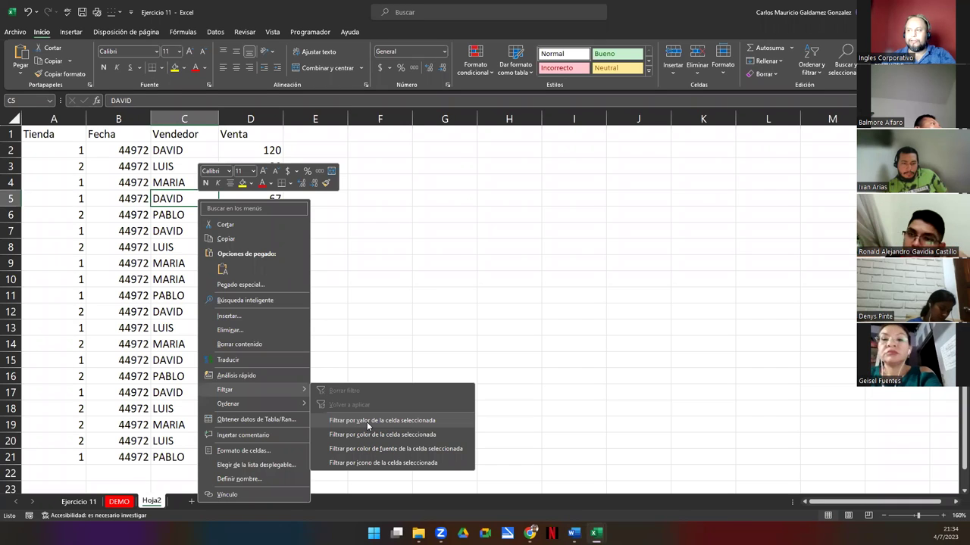
click(368, 425)
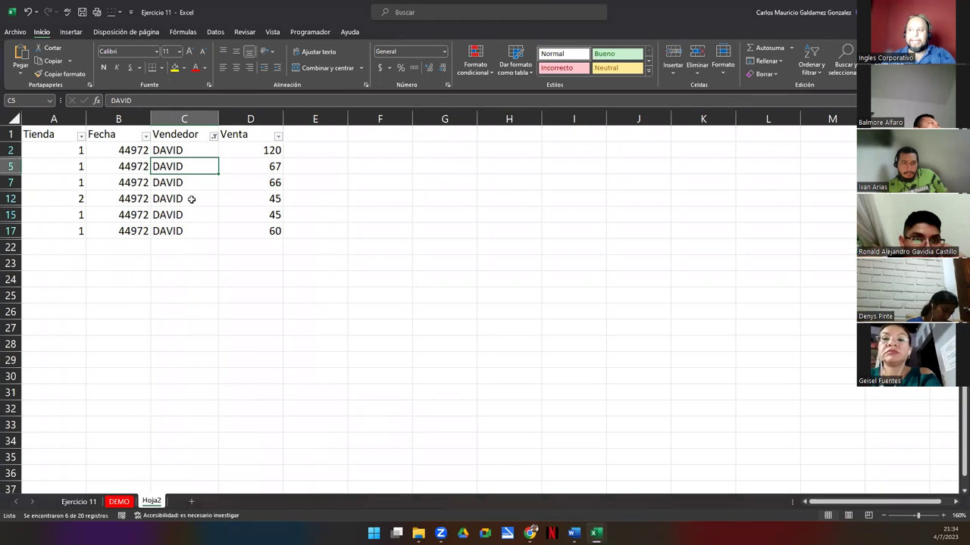
Step: Clear the filter from the Vendedor column while keeping the header filter controls
click(214, 137)
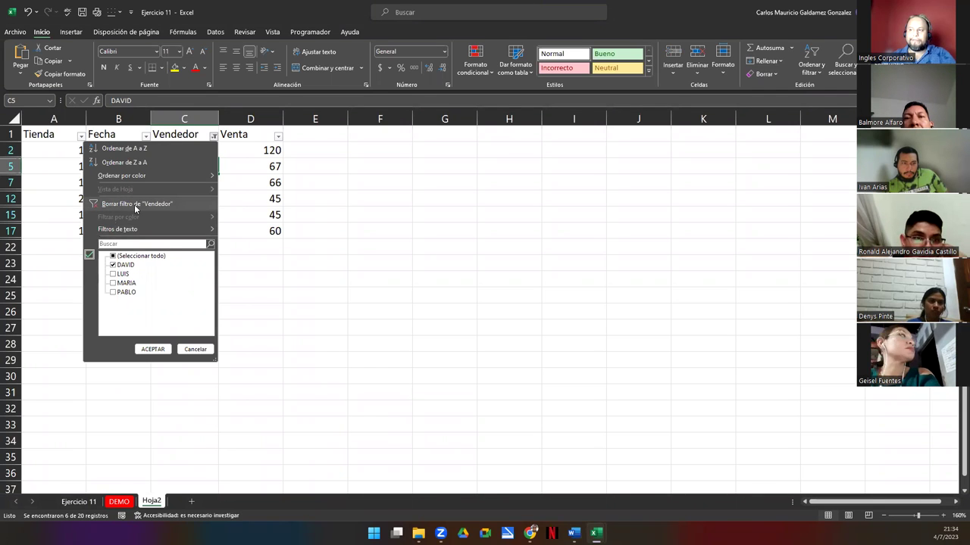
click(135, 208)
drag(38, 136, 255, 459)
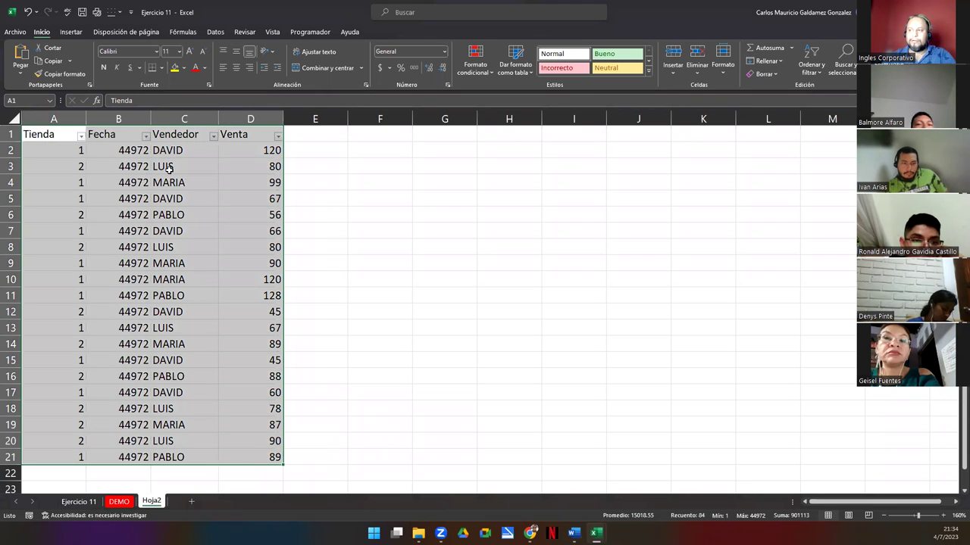
click(179, 134)
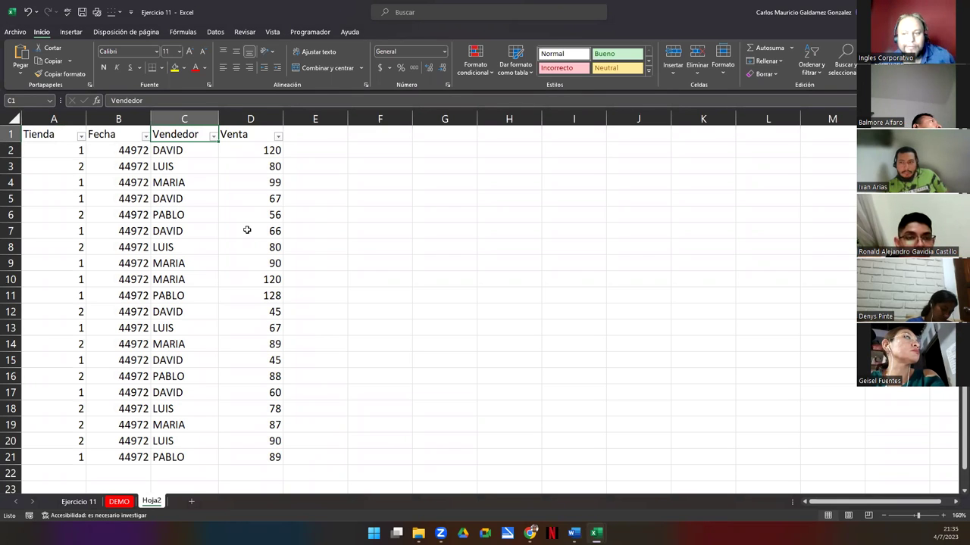
Step: Look over the filter options for cell C8 and the Vendedor filter list, leaving all sellers selected
right_click(216, 244)
mouse_move(274, 410)
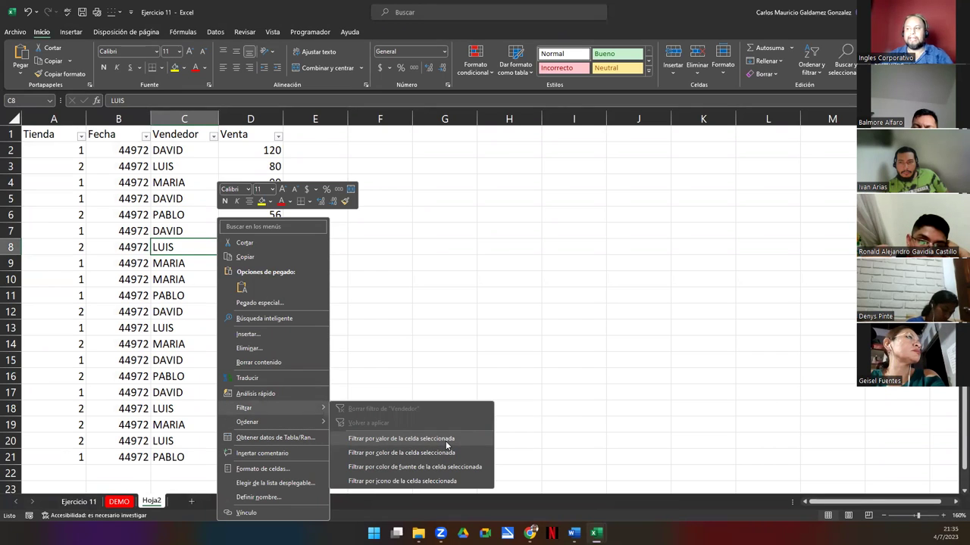
click(192, 157)
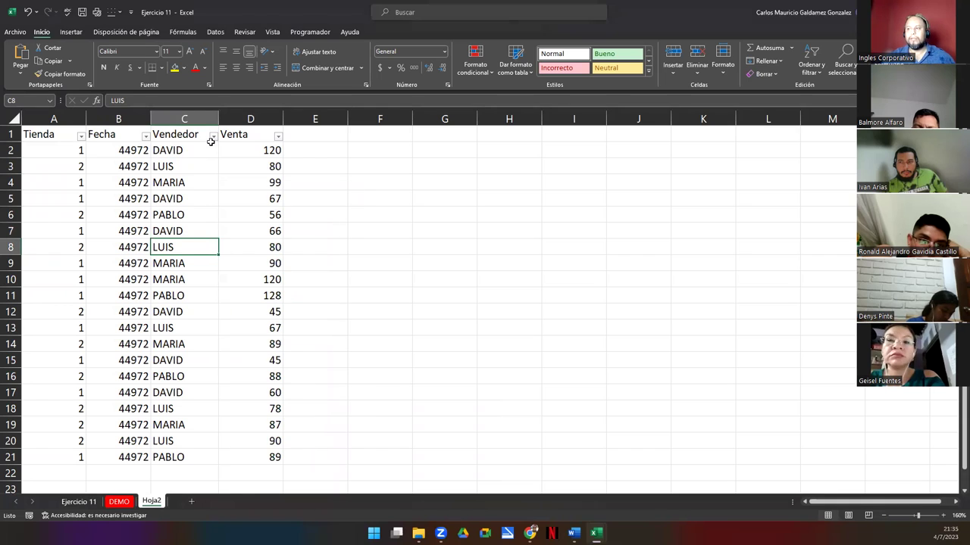
click(213, 136)
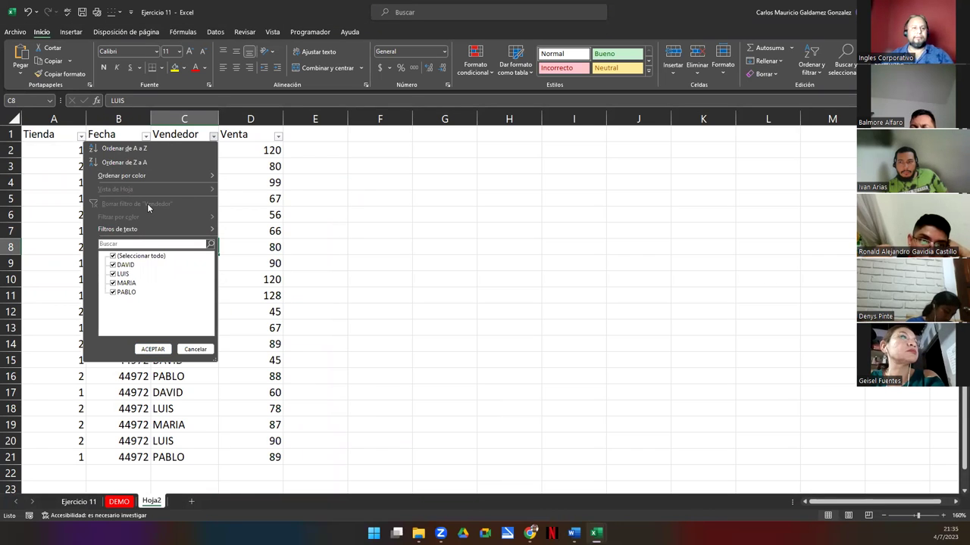
click(152, 349)
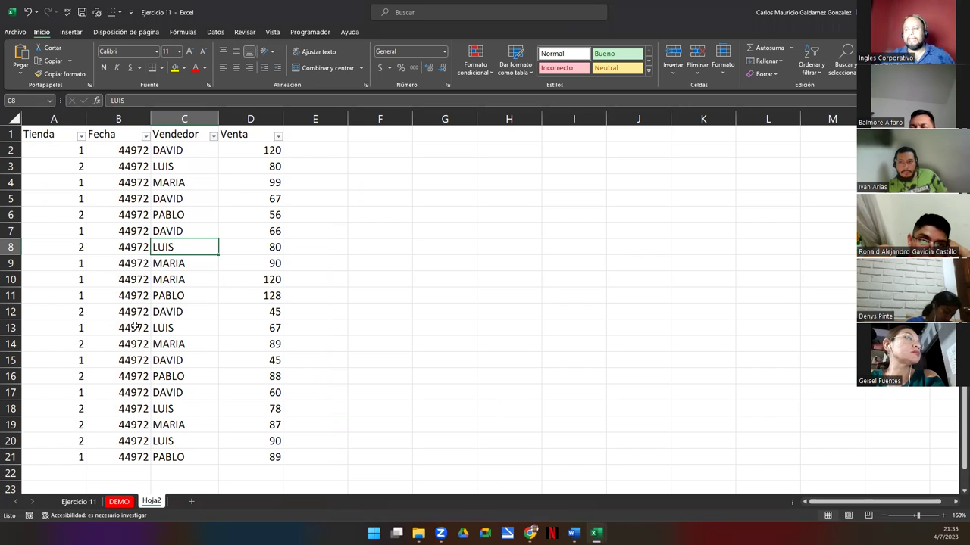
key(ctrl+Home)
drag(90, 148, 272, 456)
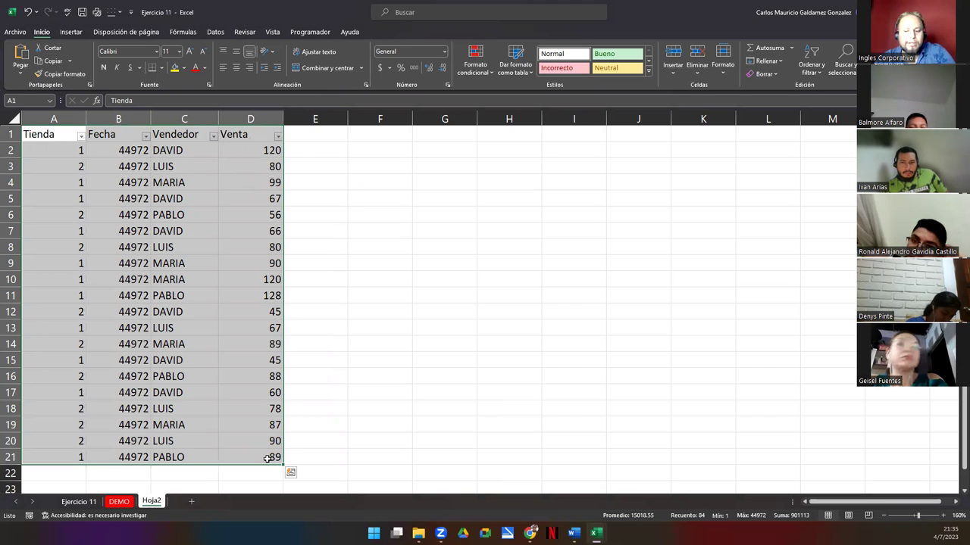
click(172, 230)
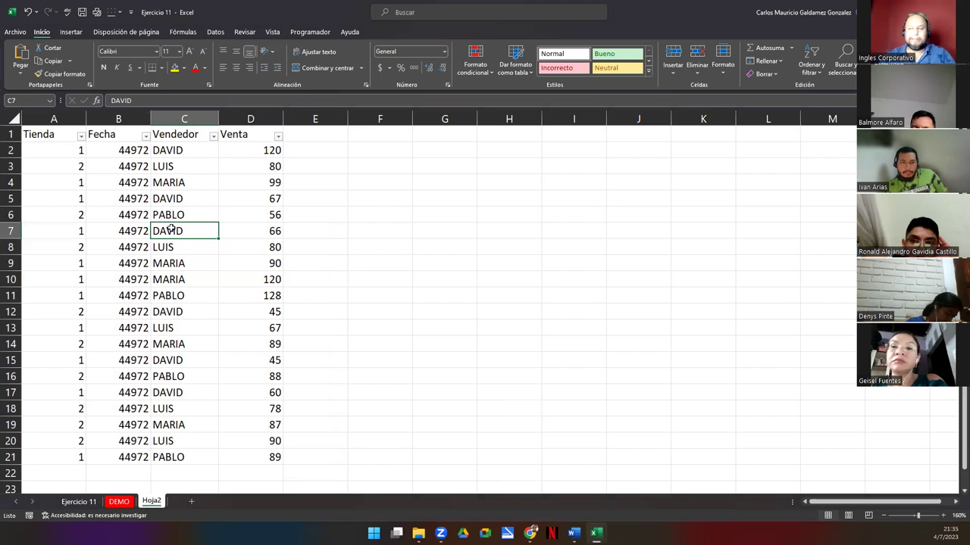
click(177, 214)
click(173, 184)
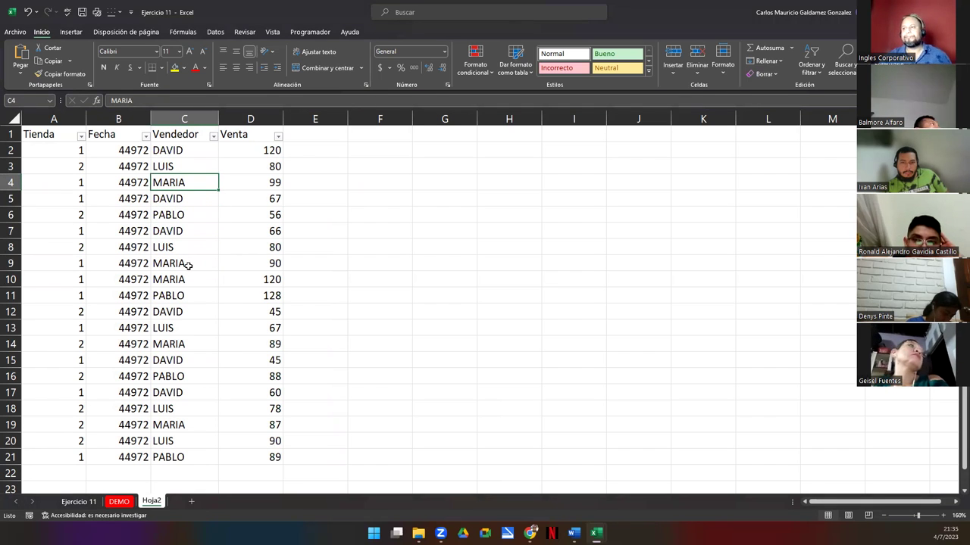
Step: Undo the filtering on the sales list to remove its header filter controls
click(124, 263)
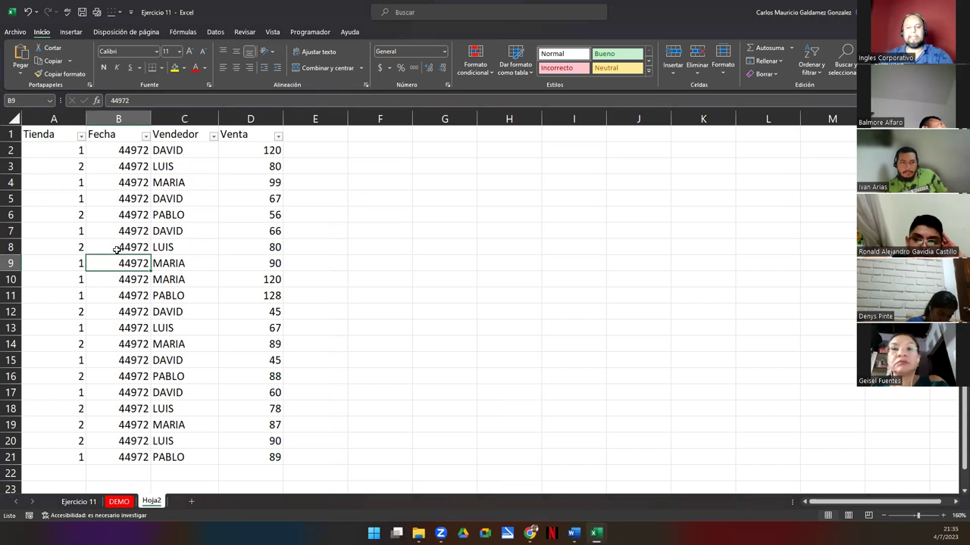
key(ctrl+z)
key(ctrl+y)
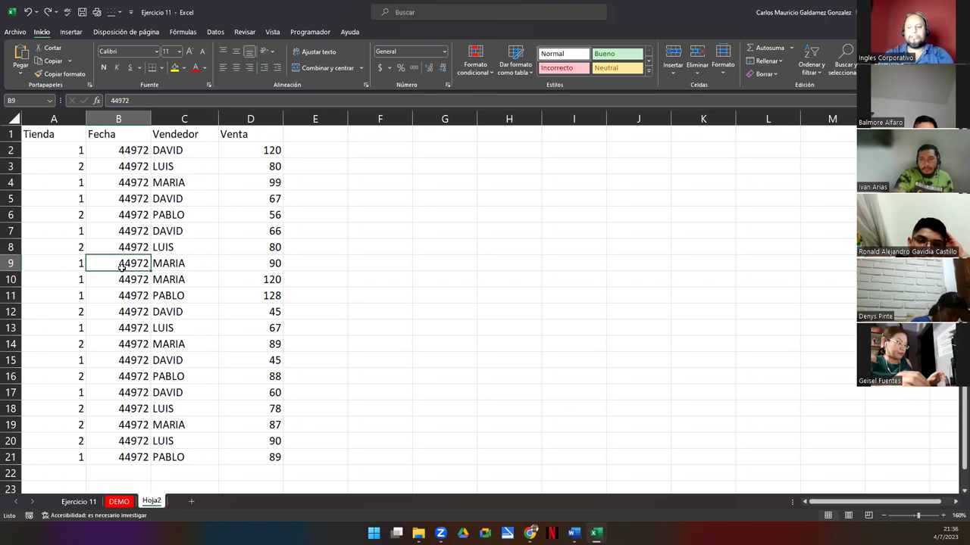
Step: Turn filtering on from cell B9, check the Tienda filter list, and undo the filtering
key(ctrl+shift+l)
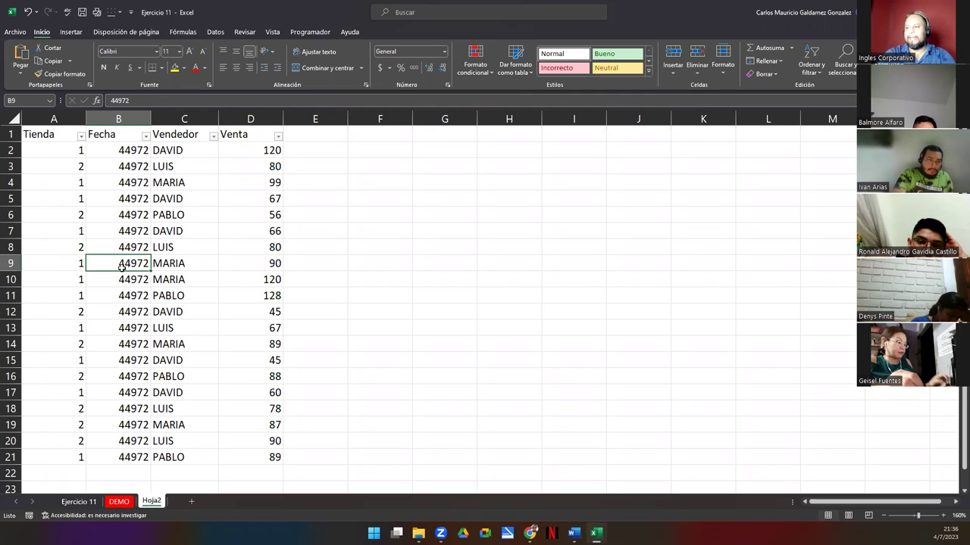
click(82, 137)
click(82, 137)
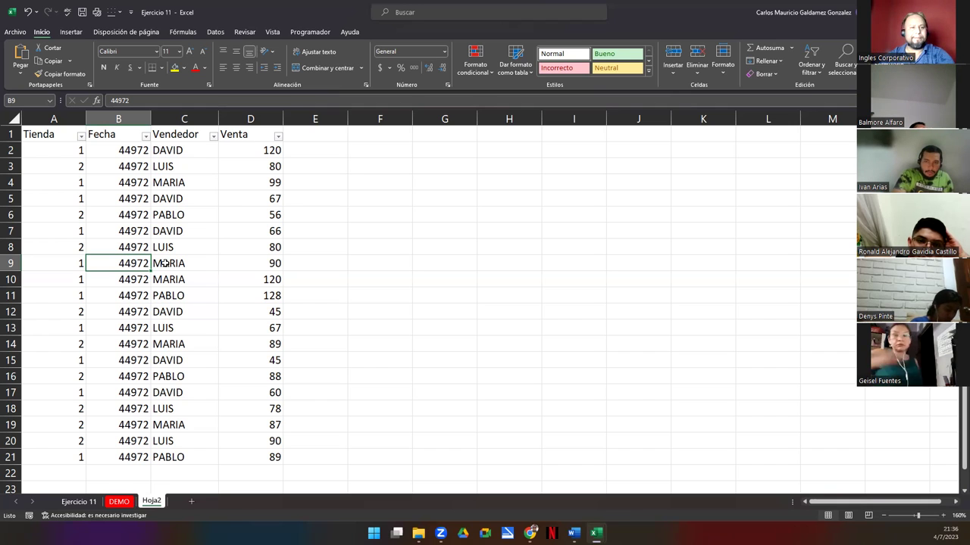
key(ctrl+z)
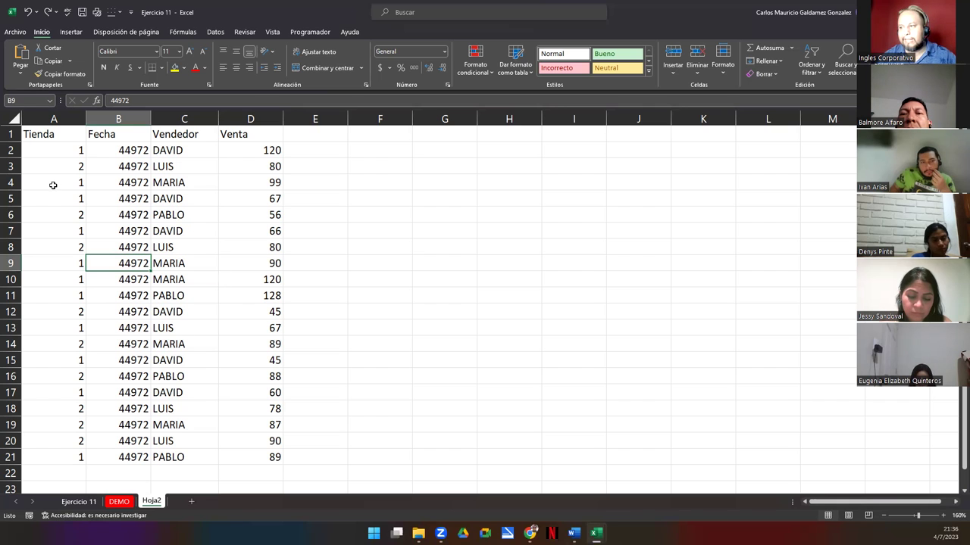
Step: Convert the sales list in A1:D21 into a table with headers
drag(44, 136, 258, 461)
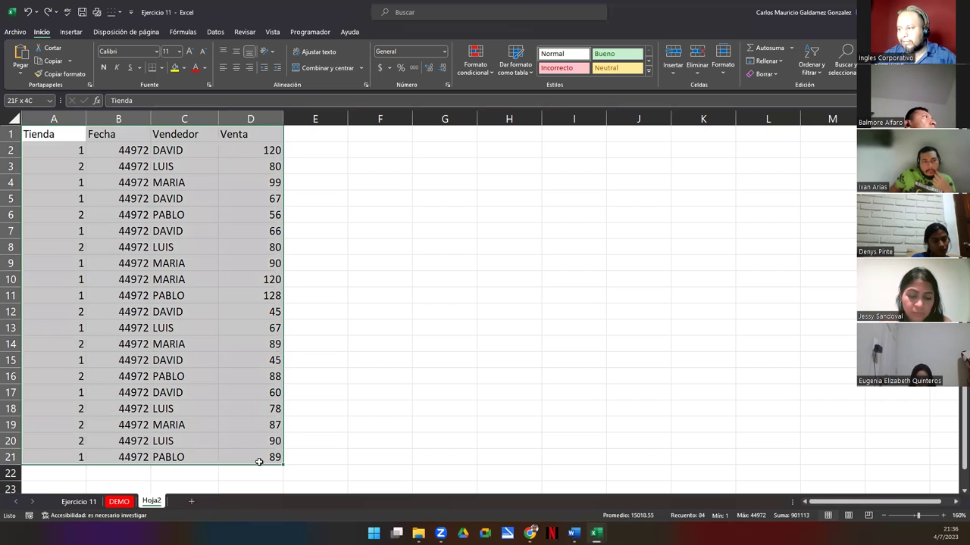
click(234, 346)
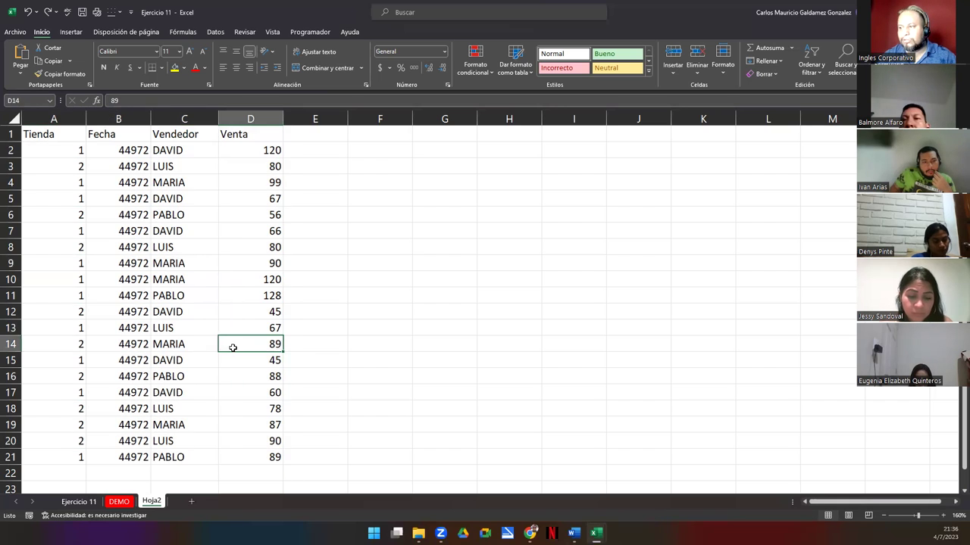
click(70, 33)
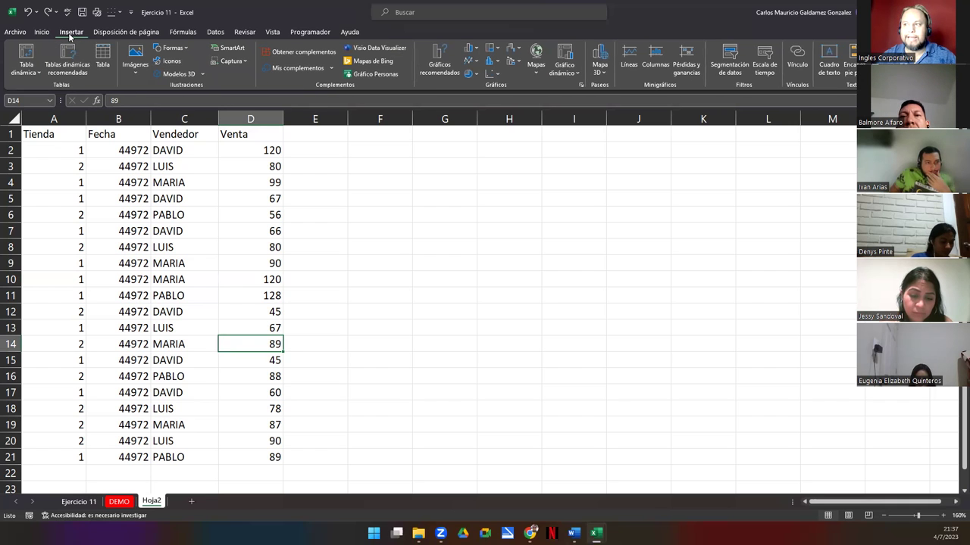
click(103, 69)
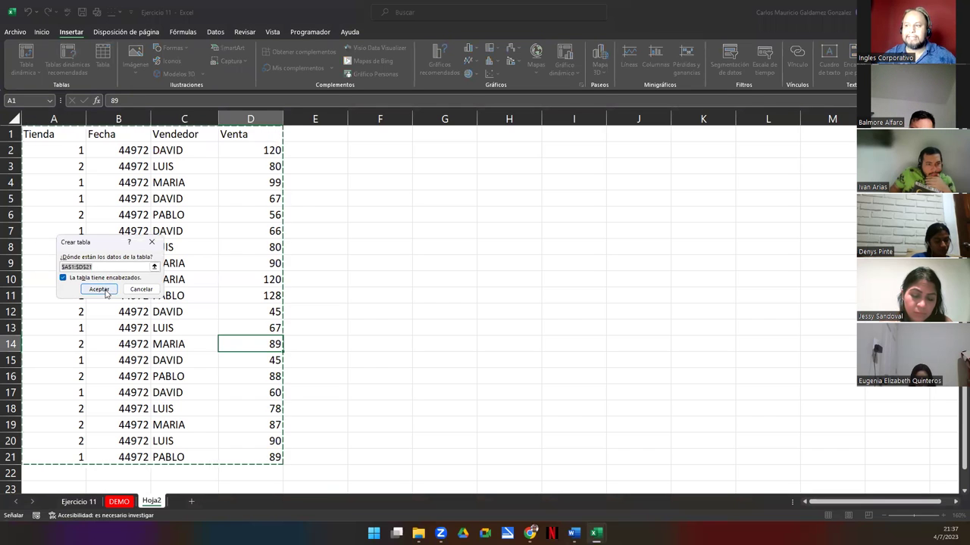
drag(107, 243, 390, 237)
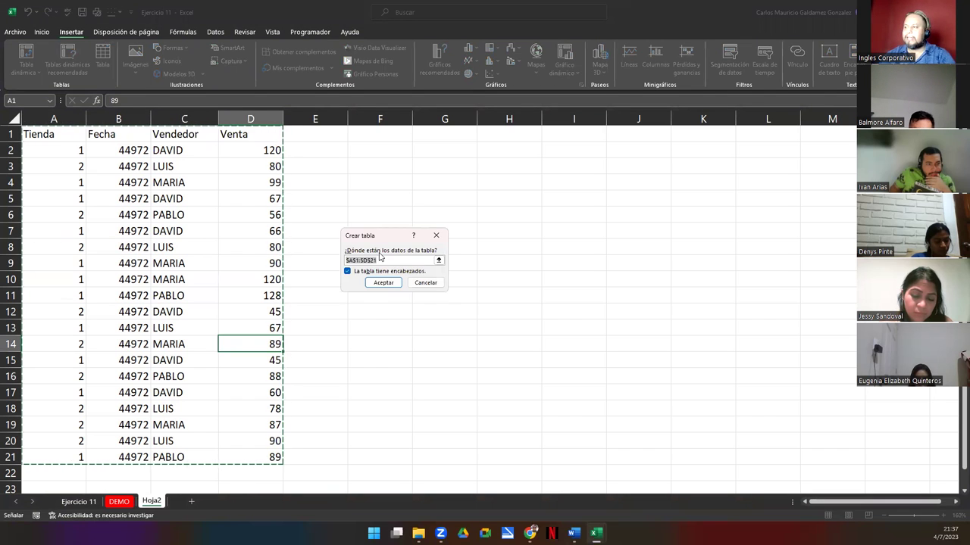
click(382, 282)
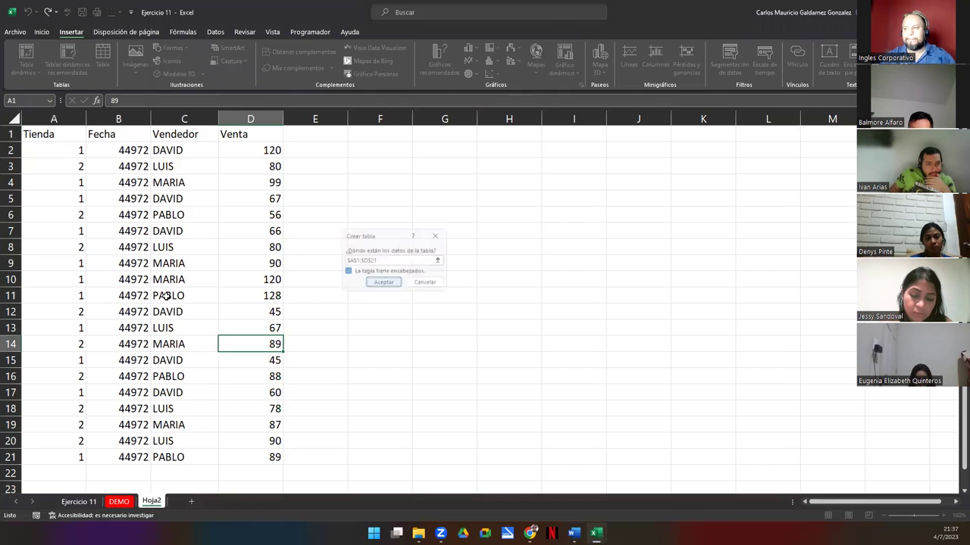
click(113, 276)
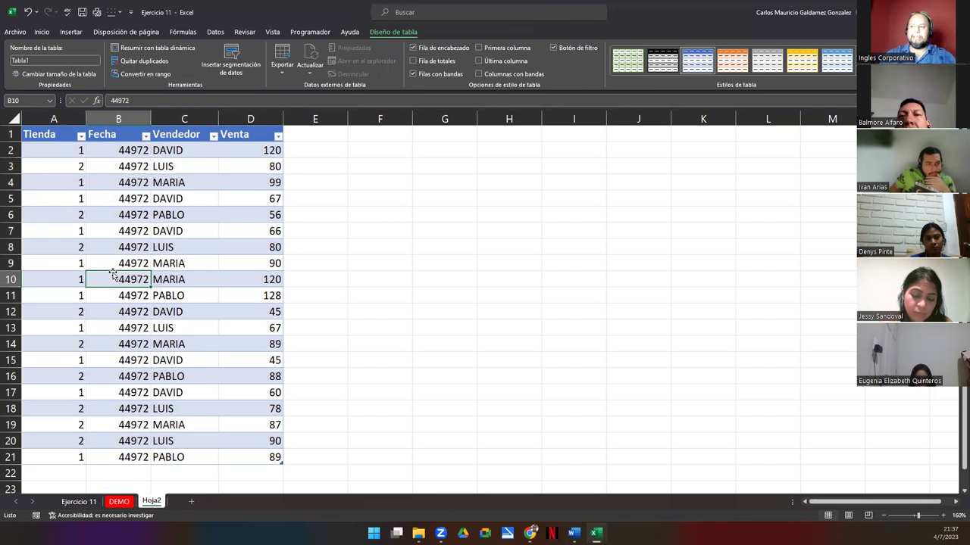
Step: Check the Tienda filter list of the sales table, and undo the table creation
drag(47, 139, 254, 456)
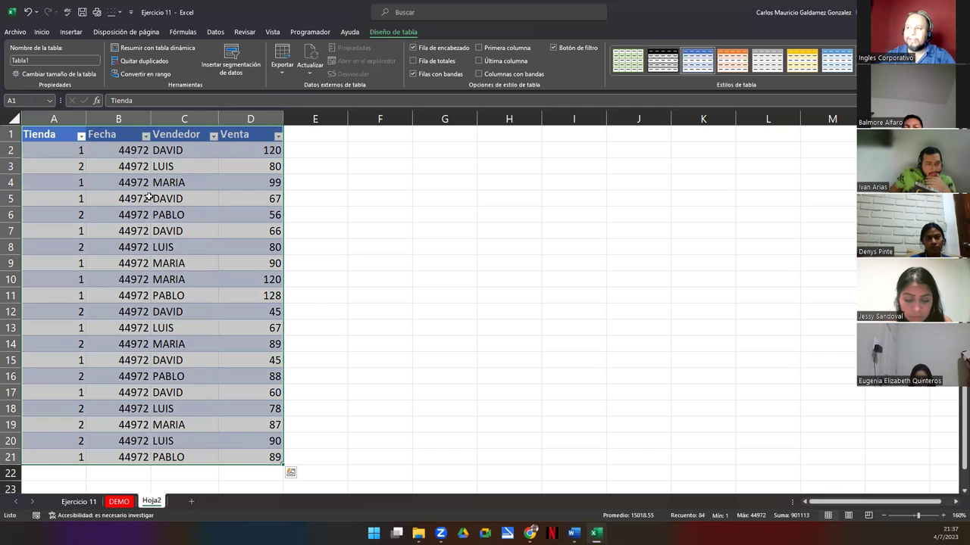
click(81, 136)
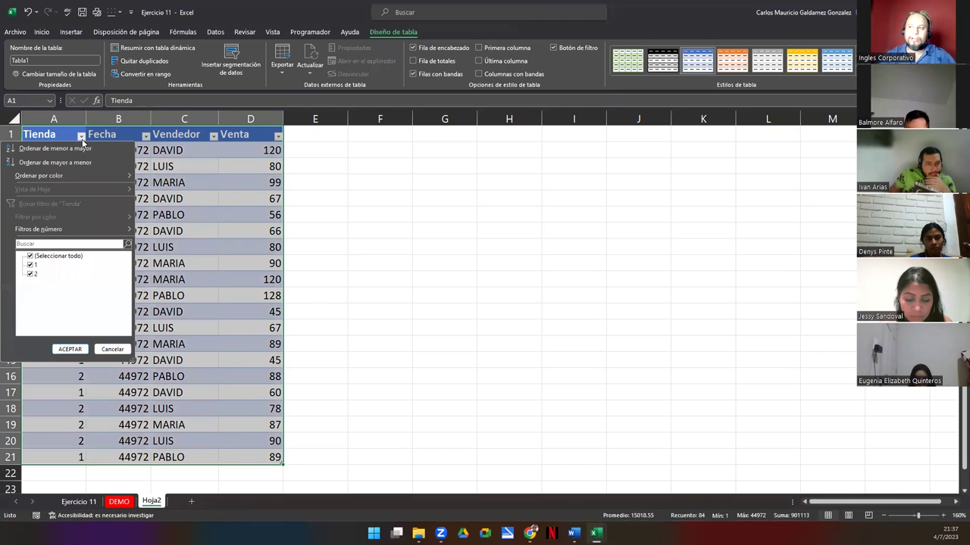
click(258, 261)
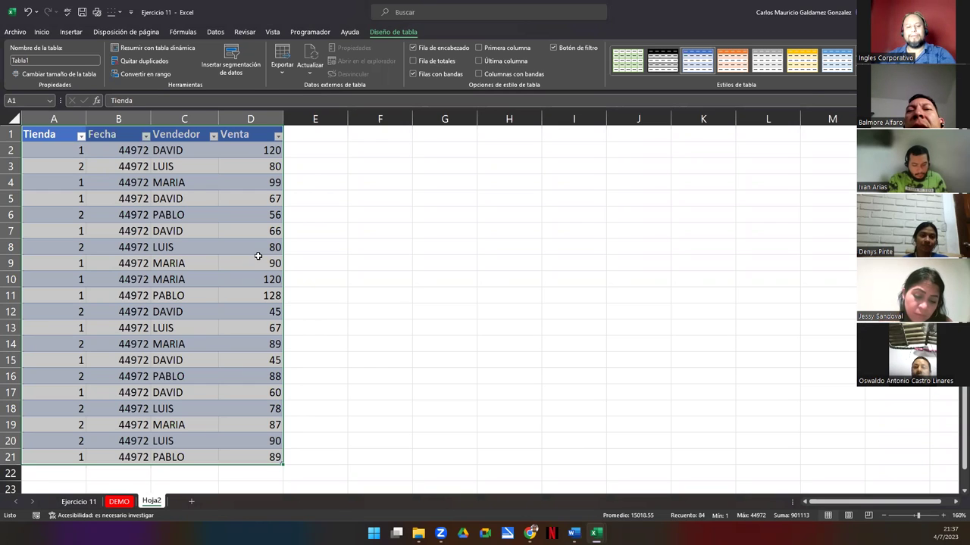
key(ctrl+z)
Step: Create a table with headers from the sales data in A1:D21, starting from cell C9
click(153, 266)
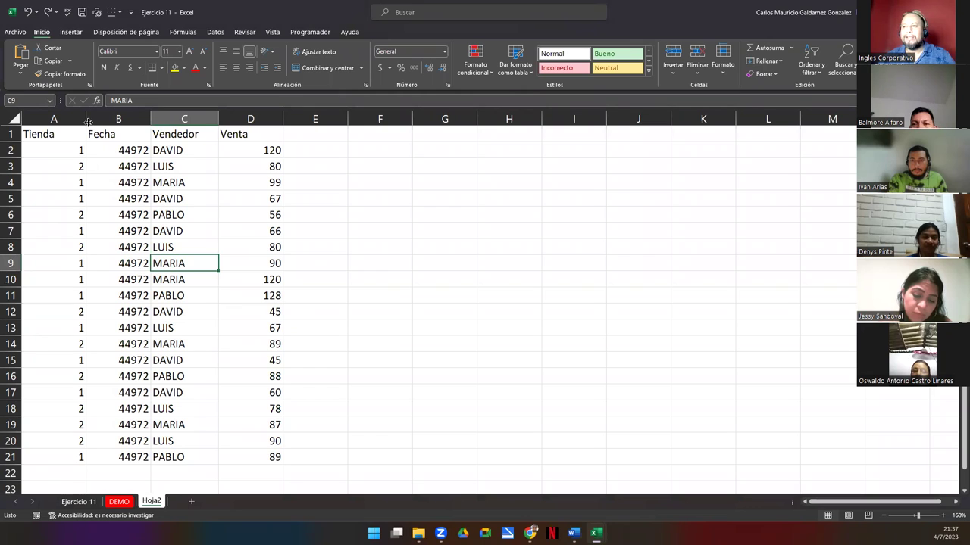
click(71, 32)
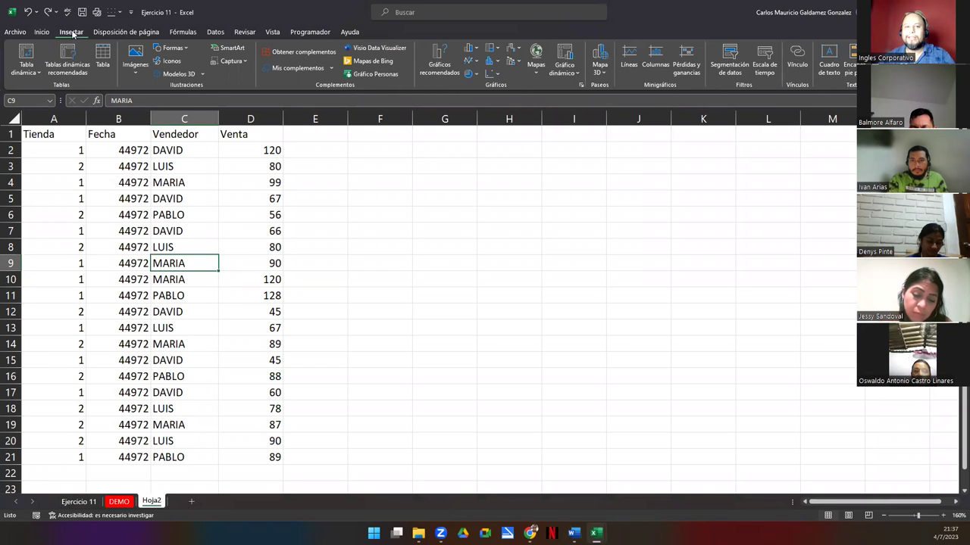
click(101, 67)
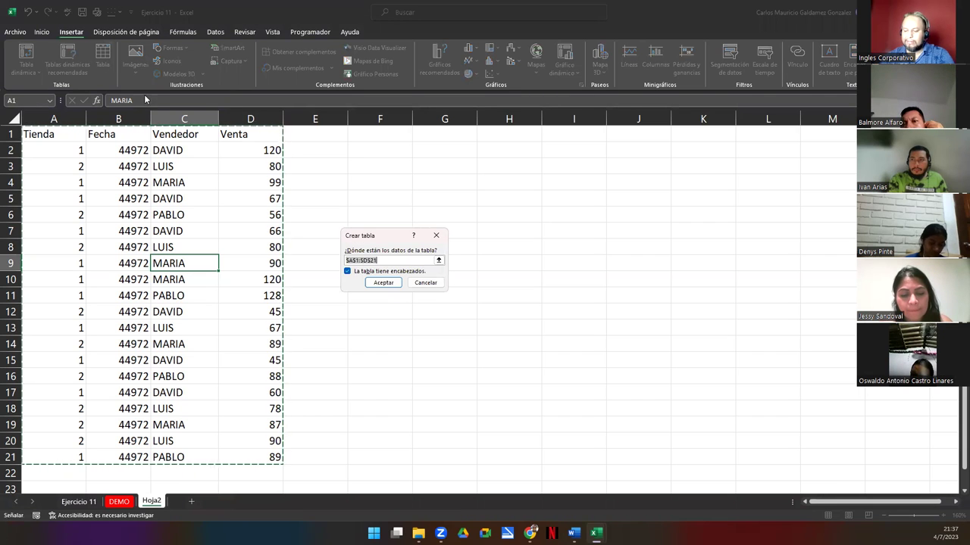
click(384, 283)
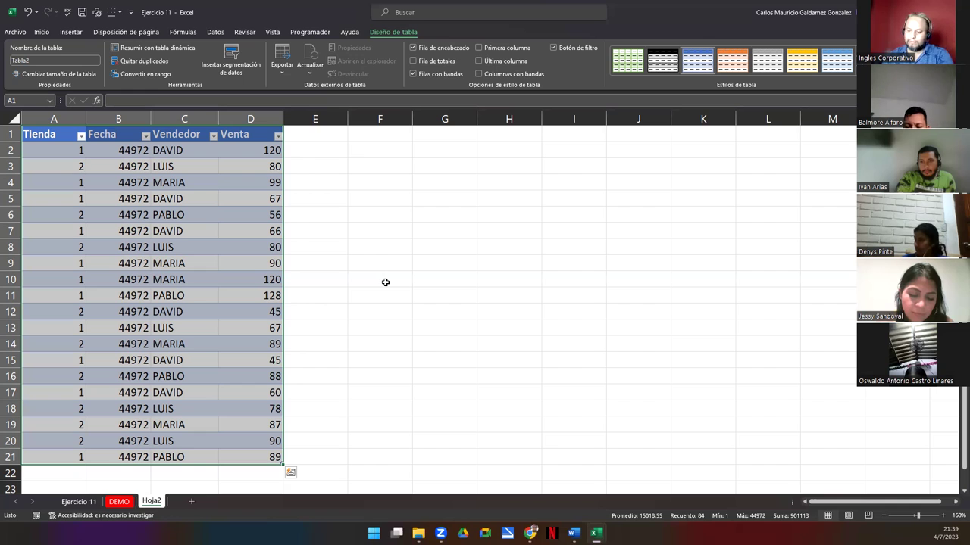
click(250, 243)
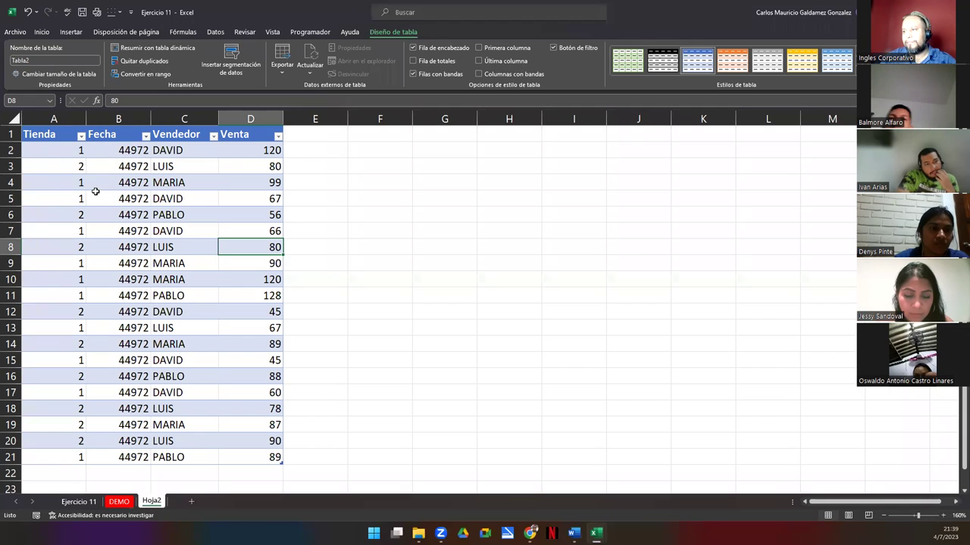
Step: Format the Fecha values in B2:B21 as short dates (Fecha corta)
drag(102, 150, 140, 457)
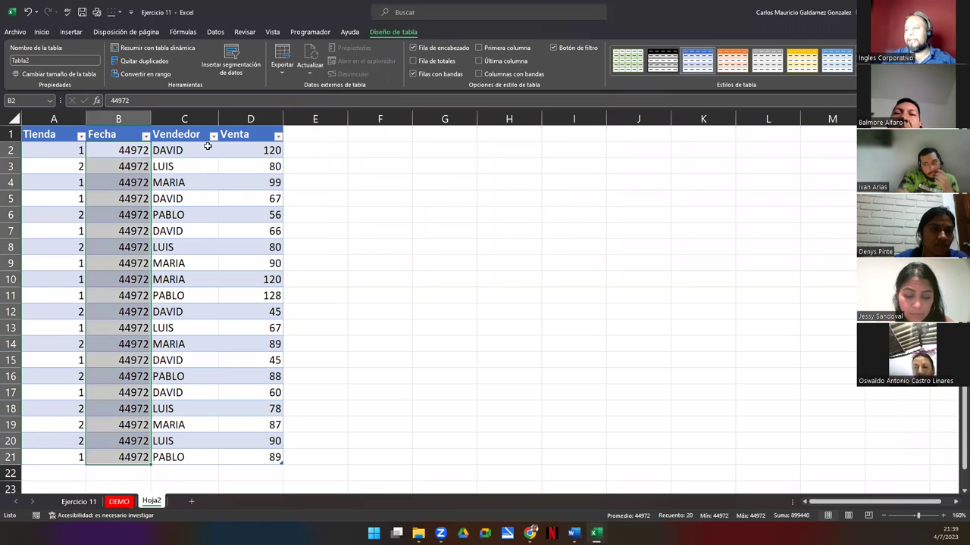
click(42, 33)
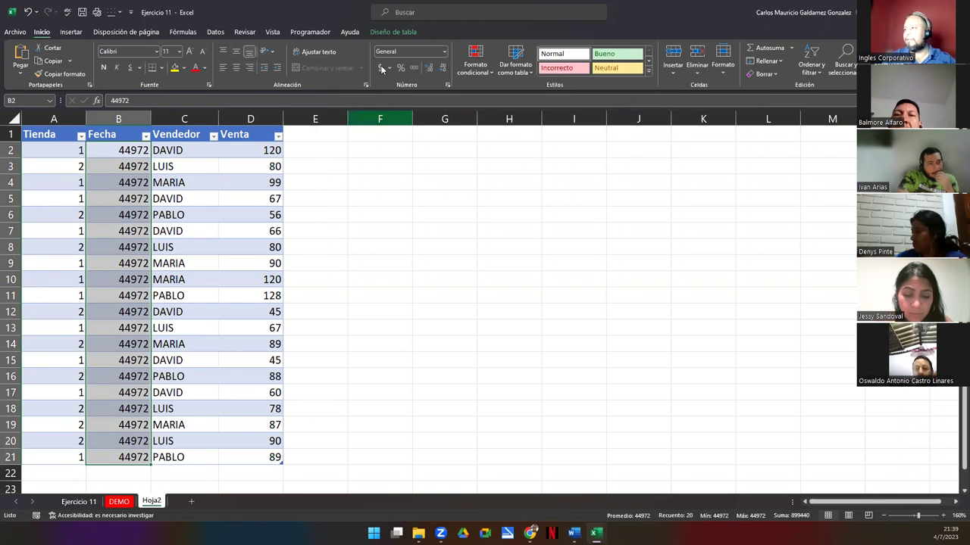
click(444, 52)
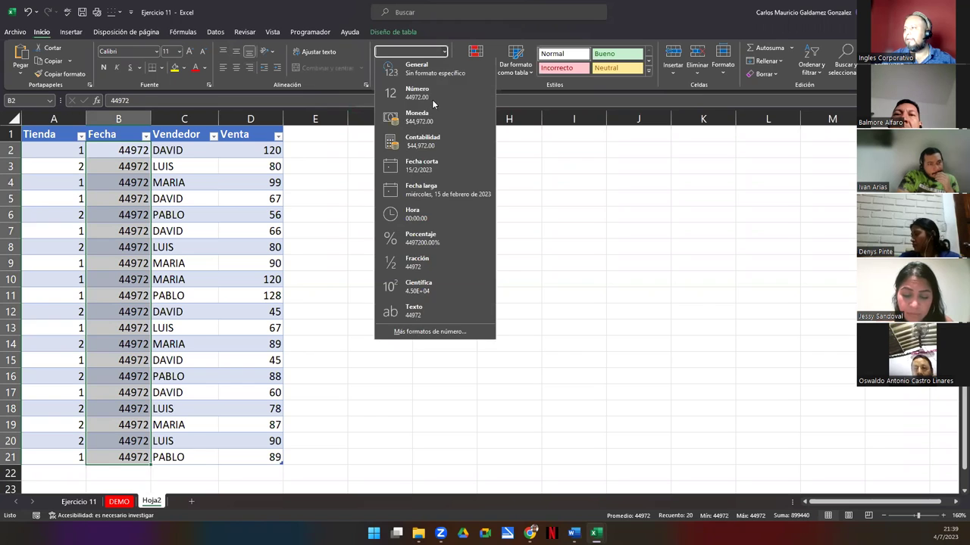
click(422, 166)
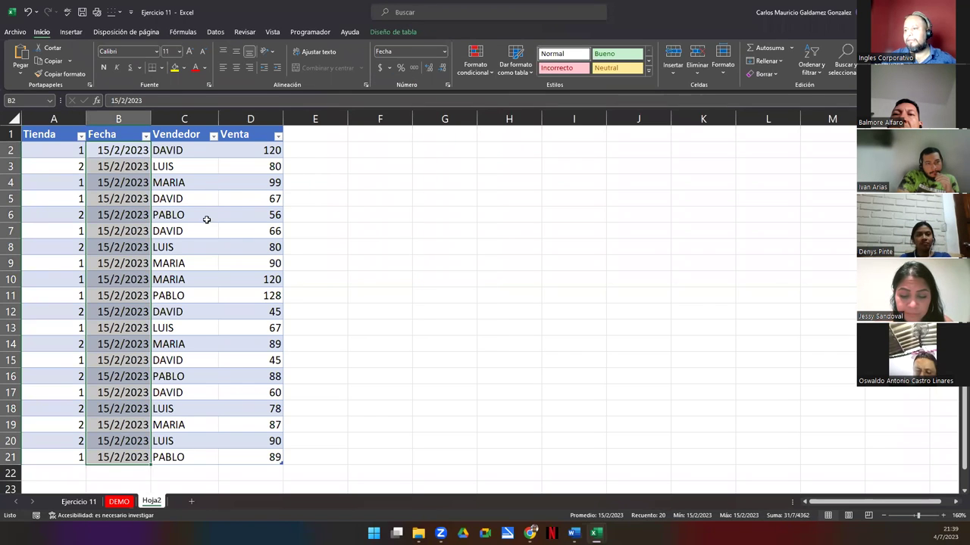
Step: Apply the Contabilidad number format to the Venta values in D2:D21
drag(250, 150, 271, 454)
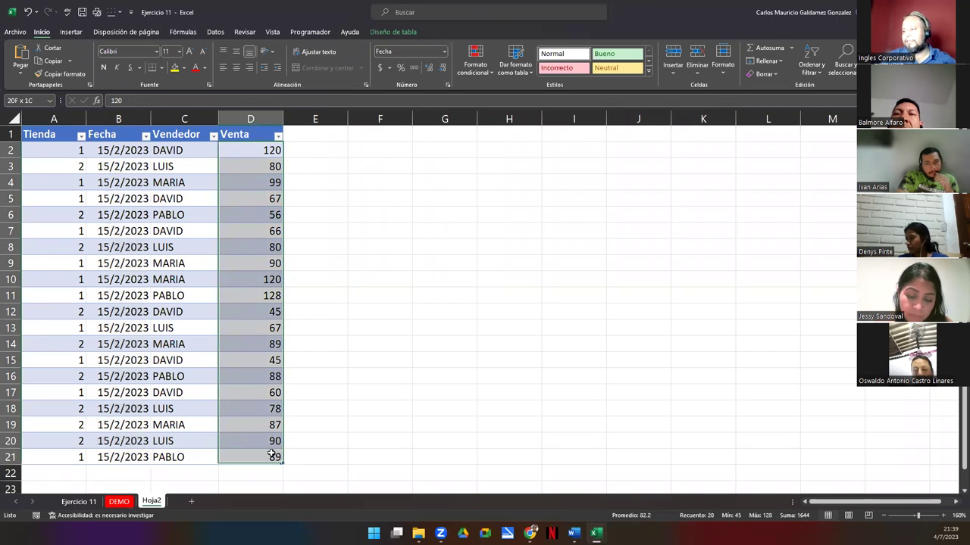
click(444, 51)
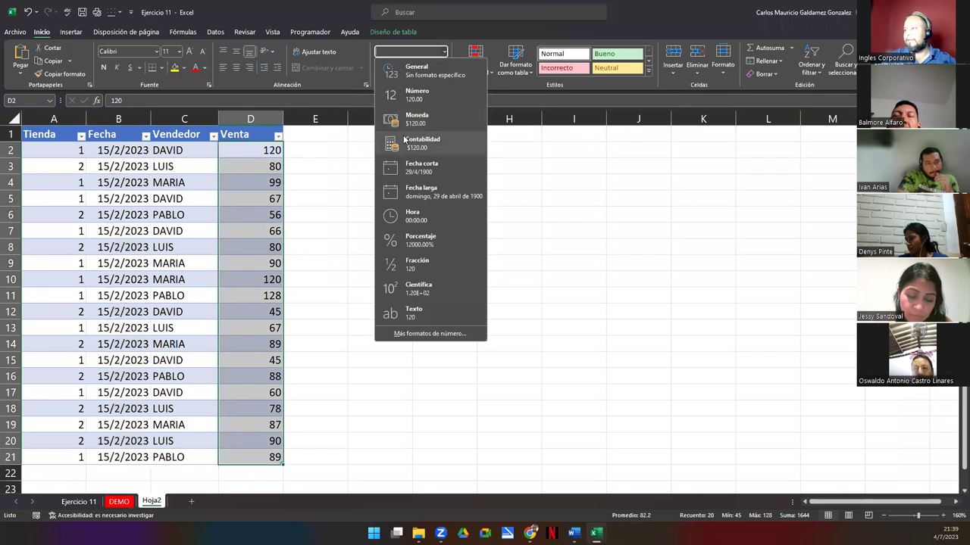
click(412, 141)
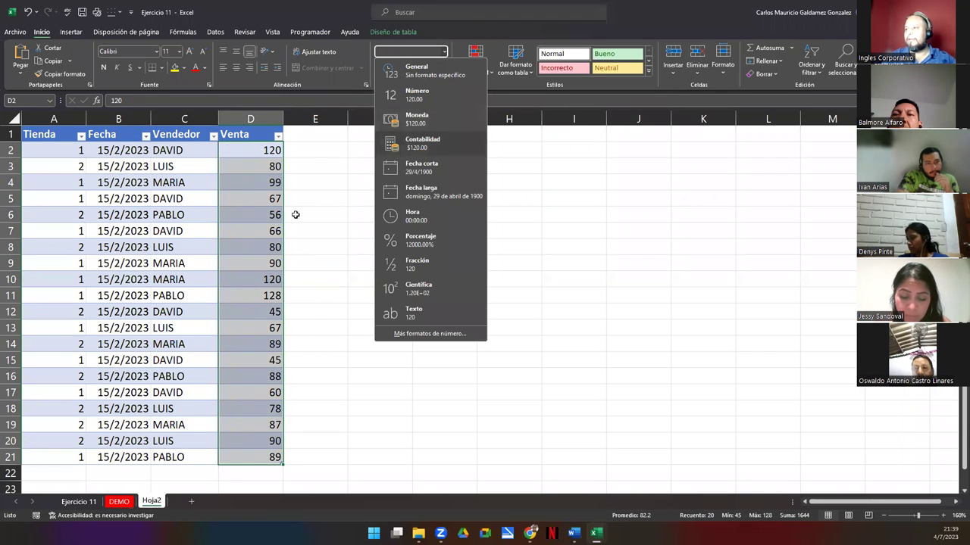
click(229, 243)
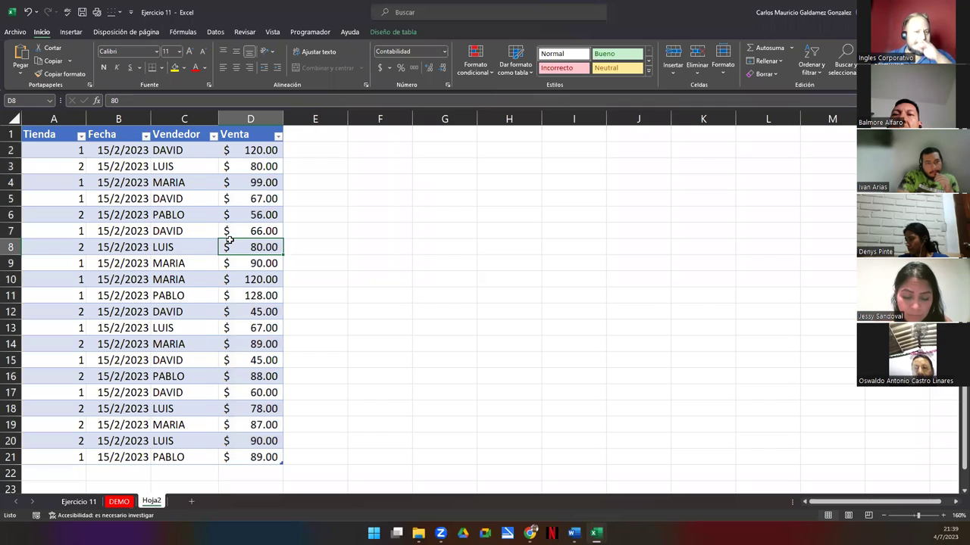
click(168, 203)
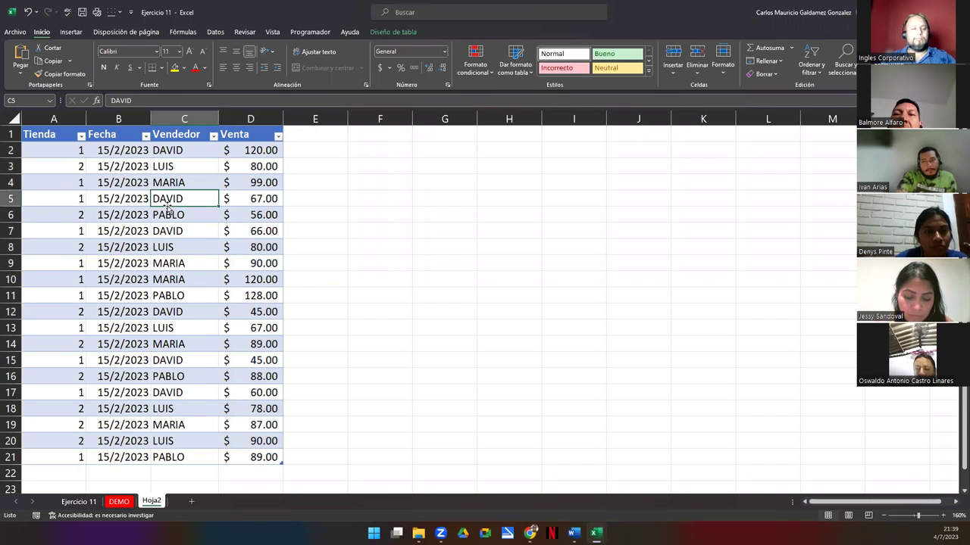
drag(53, 135, 271, 134)
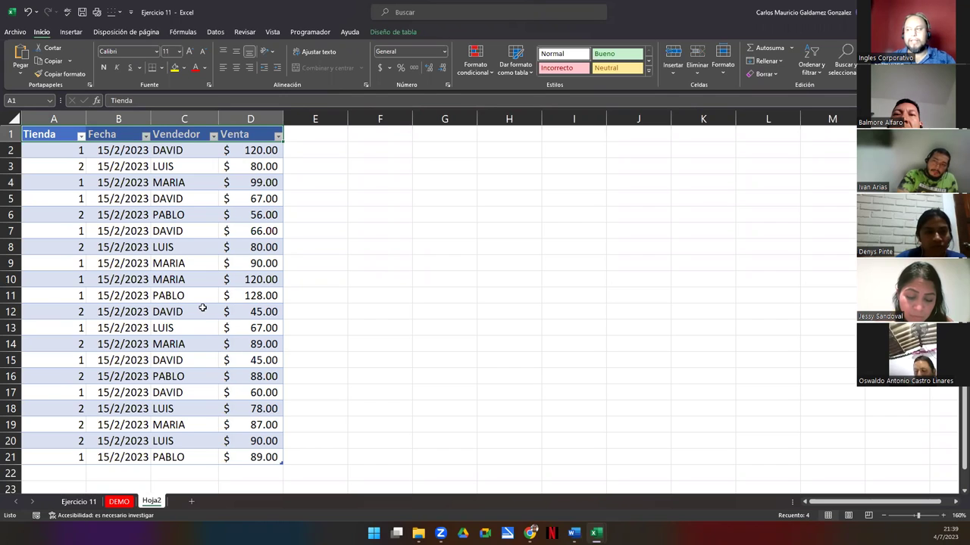
click(90, 195)
drag(50, 134, 269, 135)
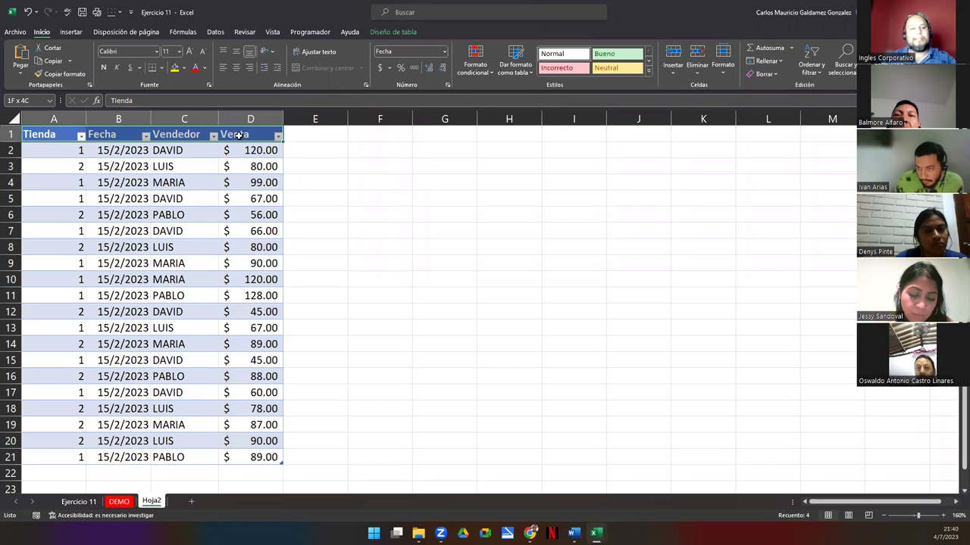
click(246, 300)
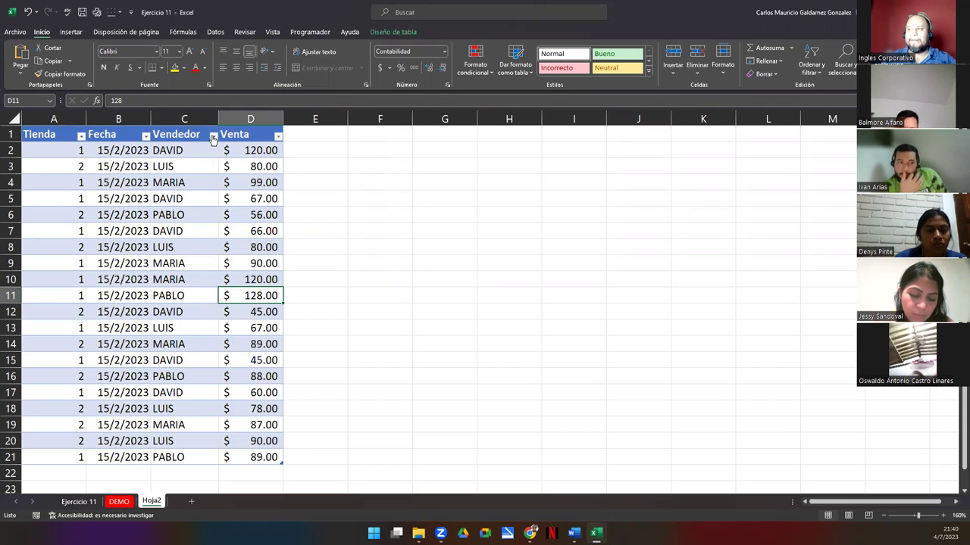
Step: Filter the Vendedor column of the sales table to the first seller in the list, and select that seller's visible Vendedor cells
click(207, 260)
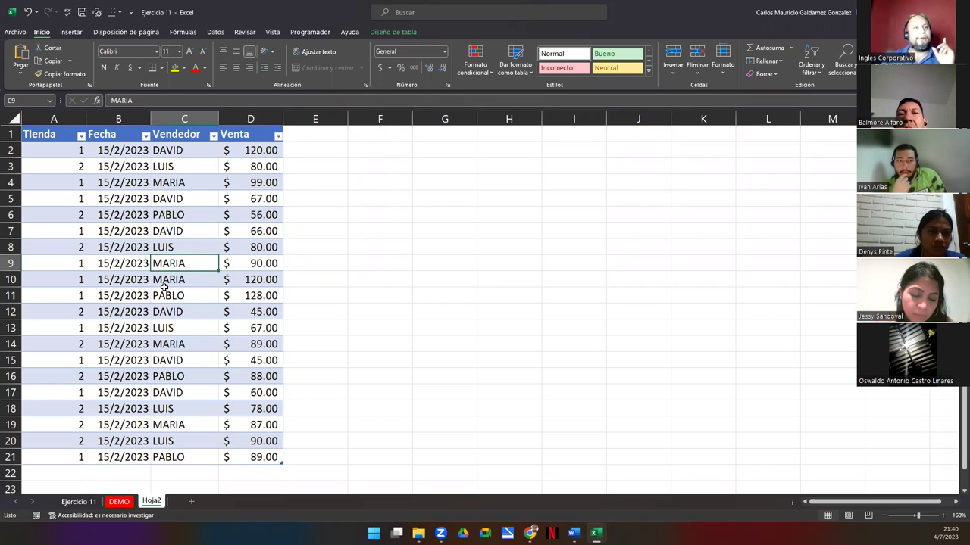
click(214, 136)
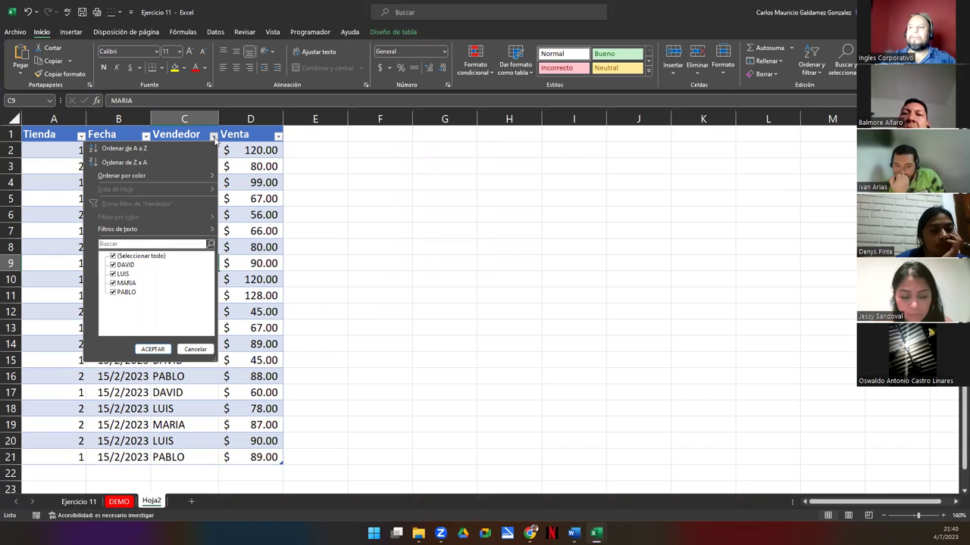
click(113, 273)
click(113, 282)
click(112, 291)
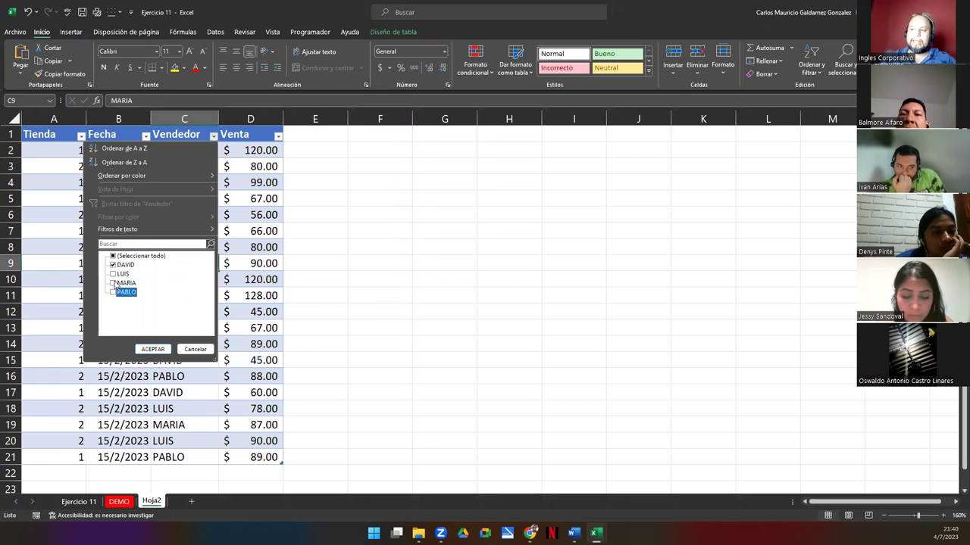
click(112, 264)
click(112, 264)
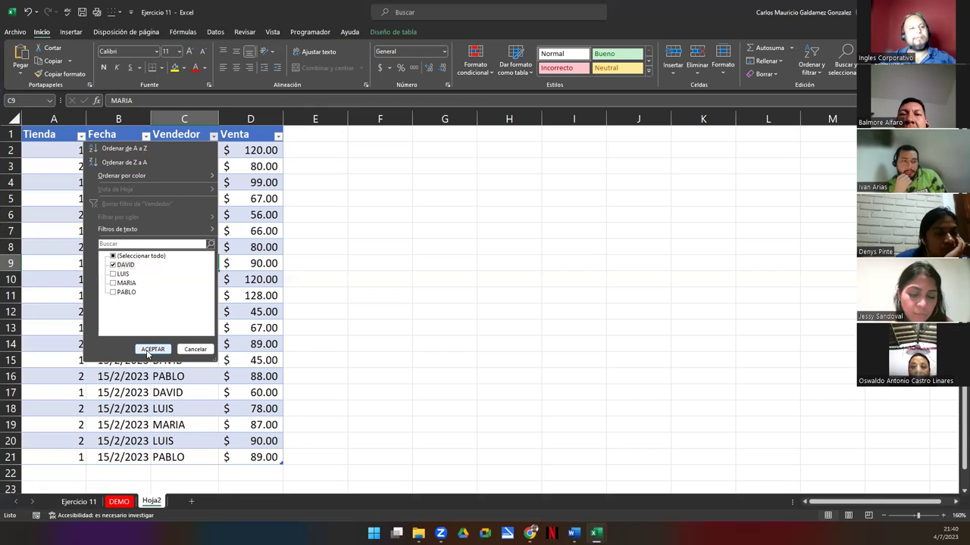
click(151, 350)
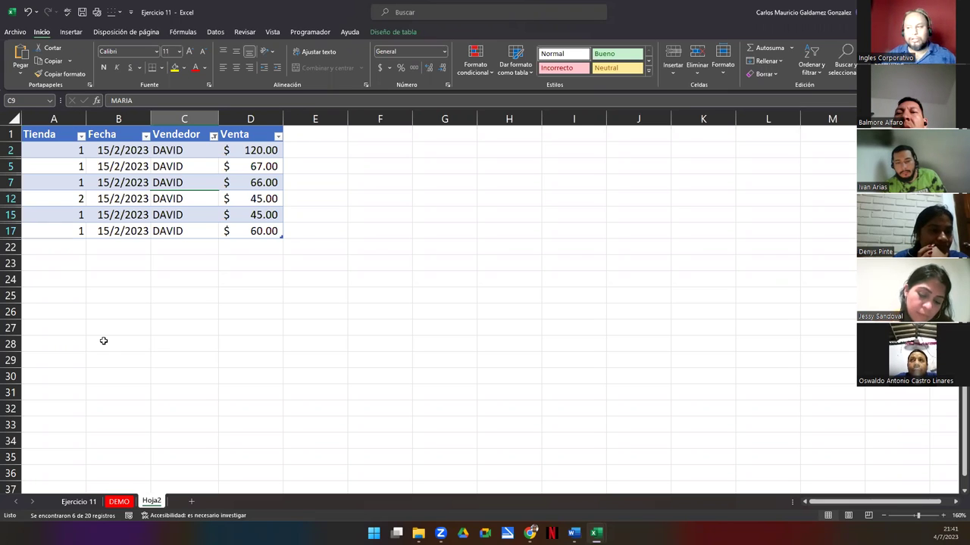
drag(169, 150, 181, 230)
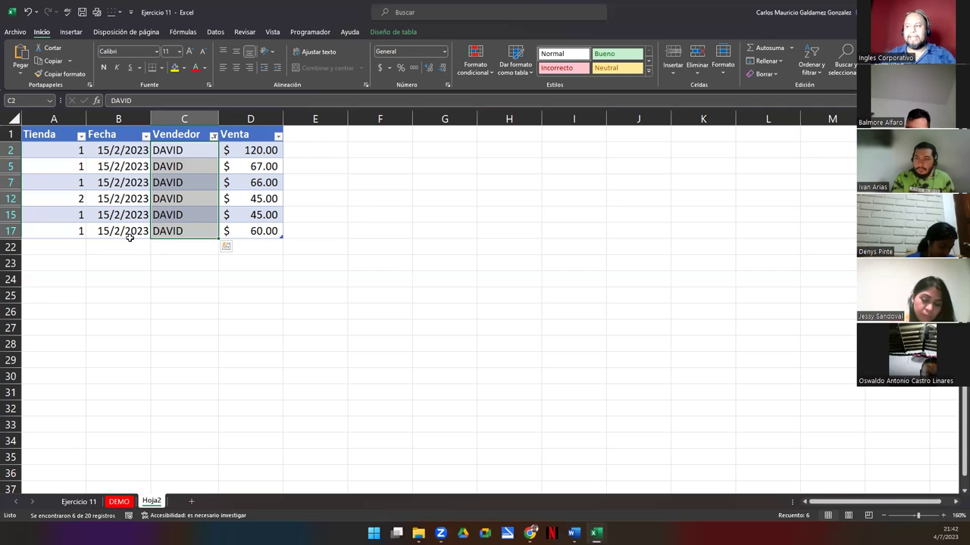
Step: Clear the Vendedor filter and check the table's full range of rows, 2 to 21
click(213, 136)
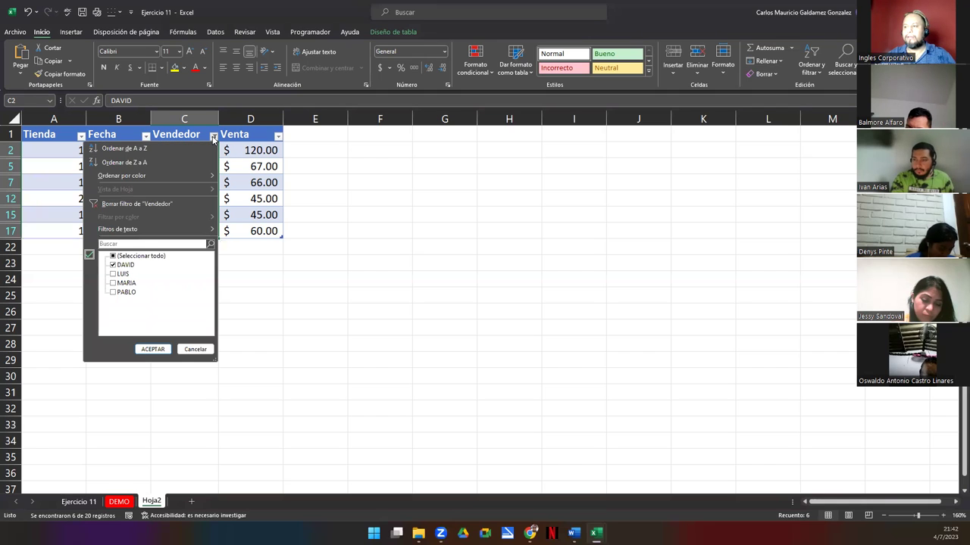
click(156, 205)
click(190, 458)
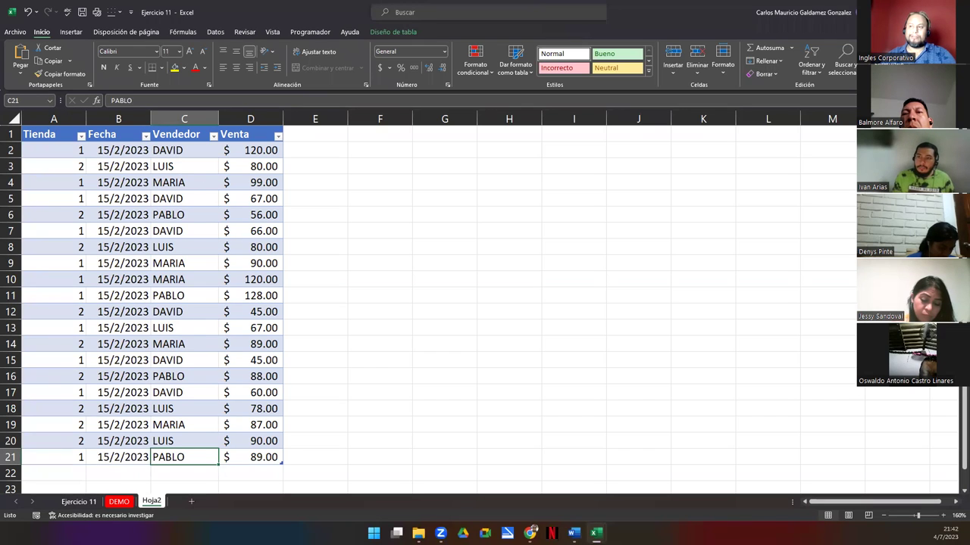
drag(9, 150, 23, 458)
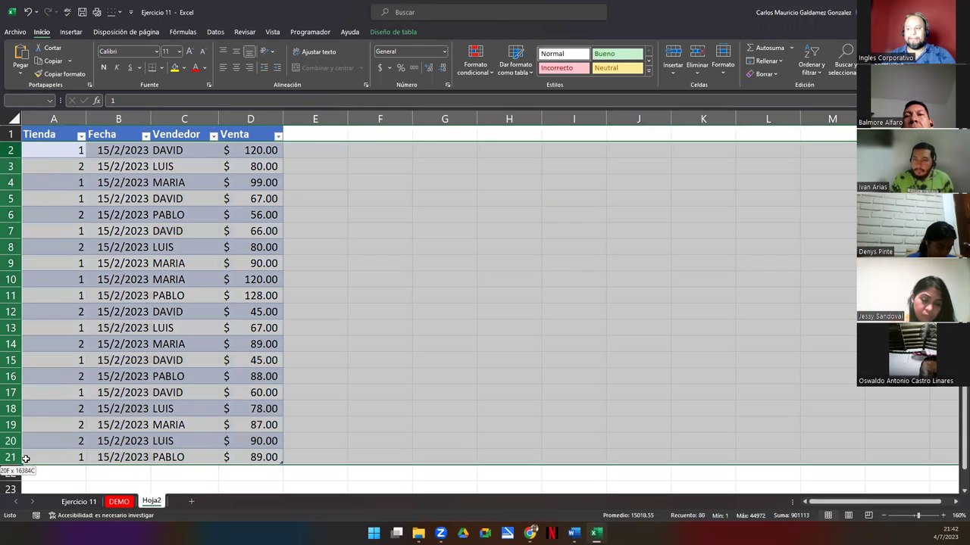
click(87, 333)
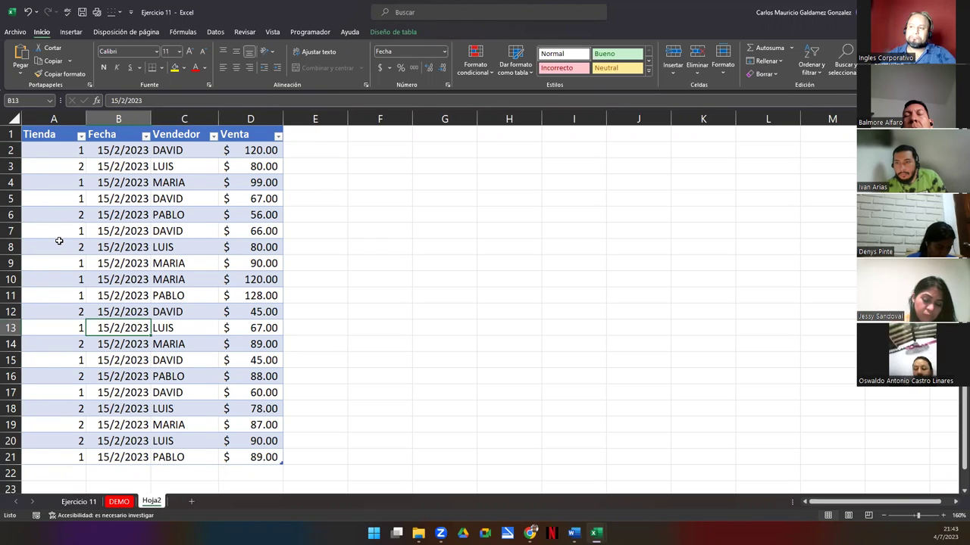
Step: Filter the Tienda column of the sales table to show only store 2
click(81, 136)
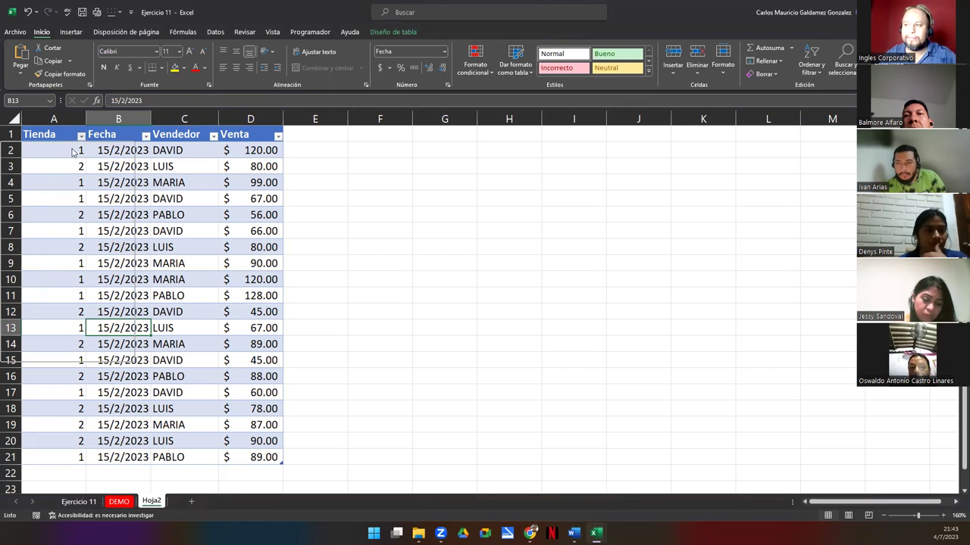
click(31, 265)
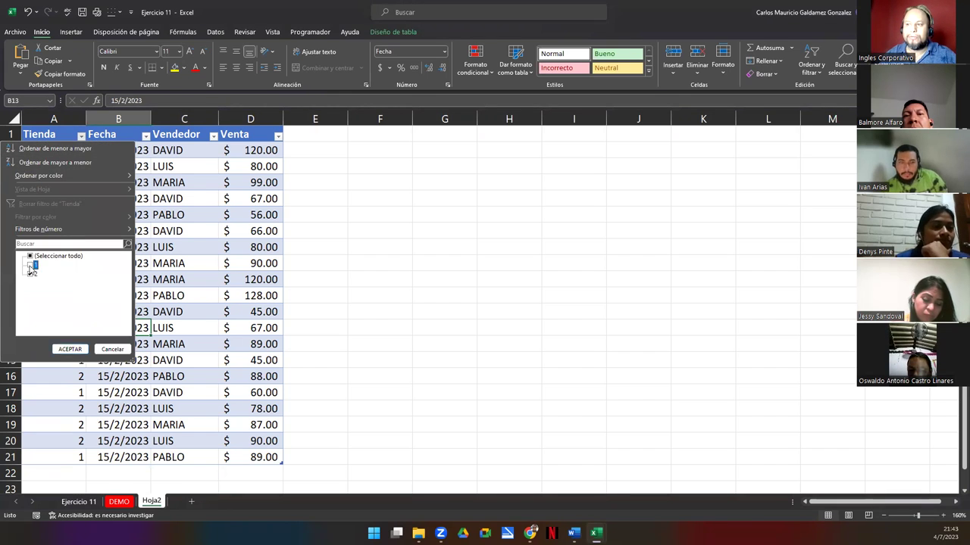
click(62, 346)
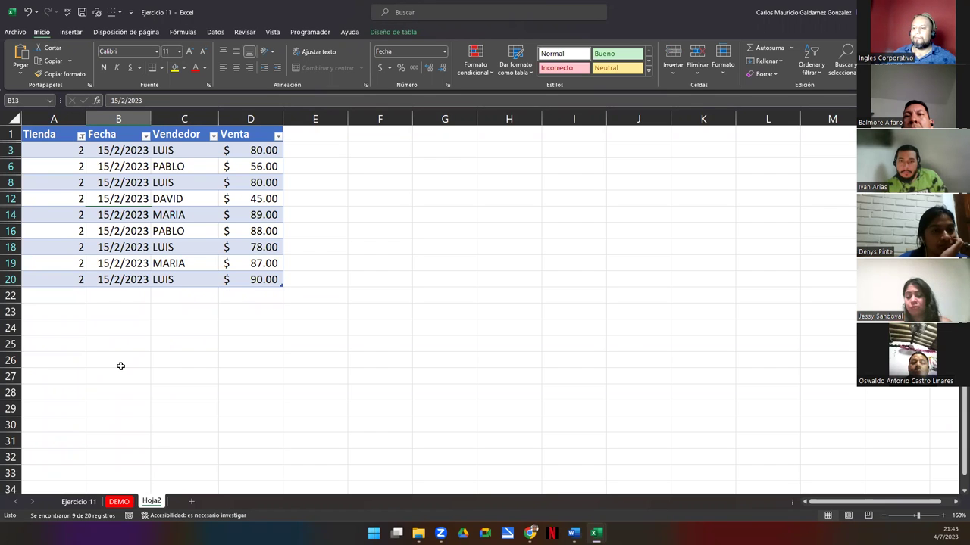
Step: View the DEMO sheet, switch to the Ejercicio 11 sheet, and look through the rows of its sales list
click(120, 502)
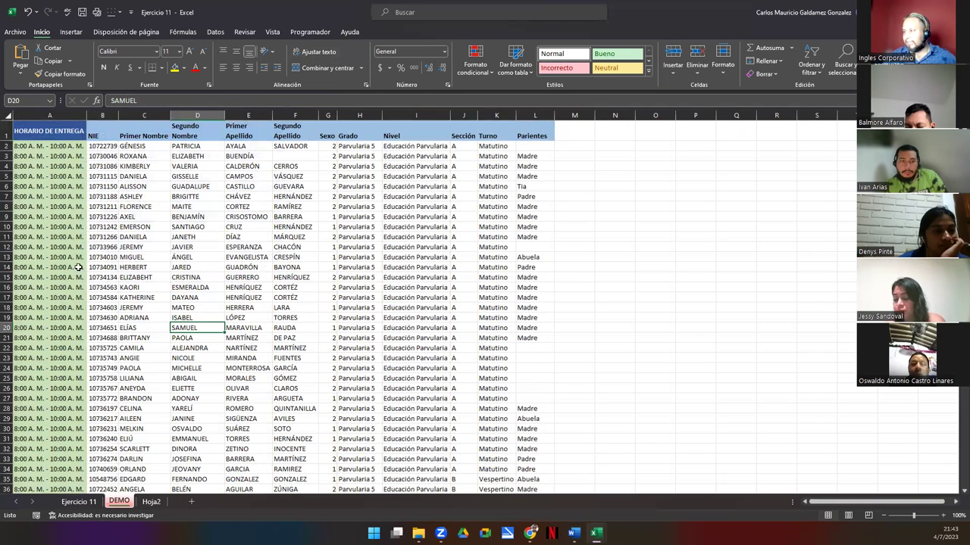
click(89, 502)
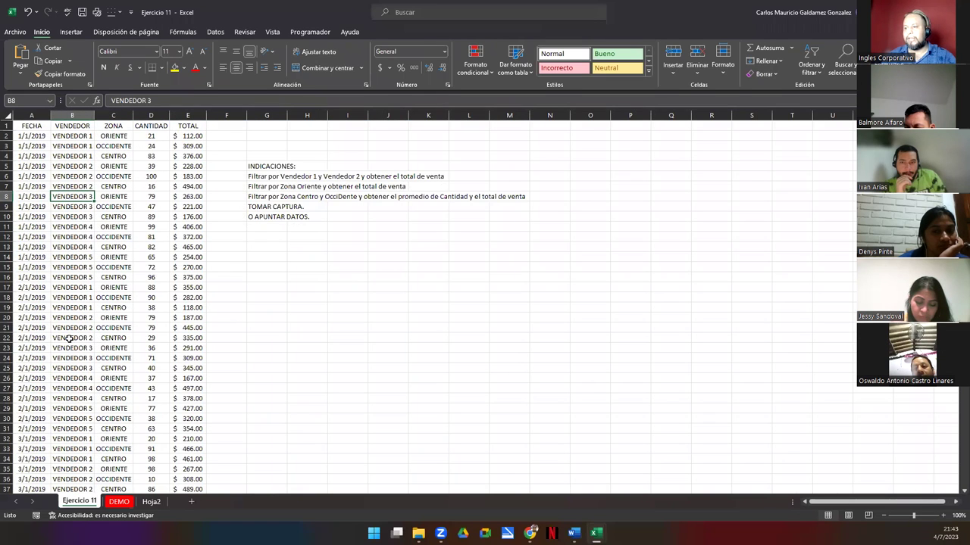
scroll(72, 341, down, 20)
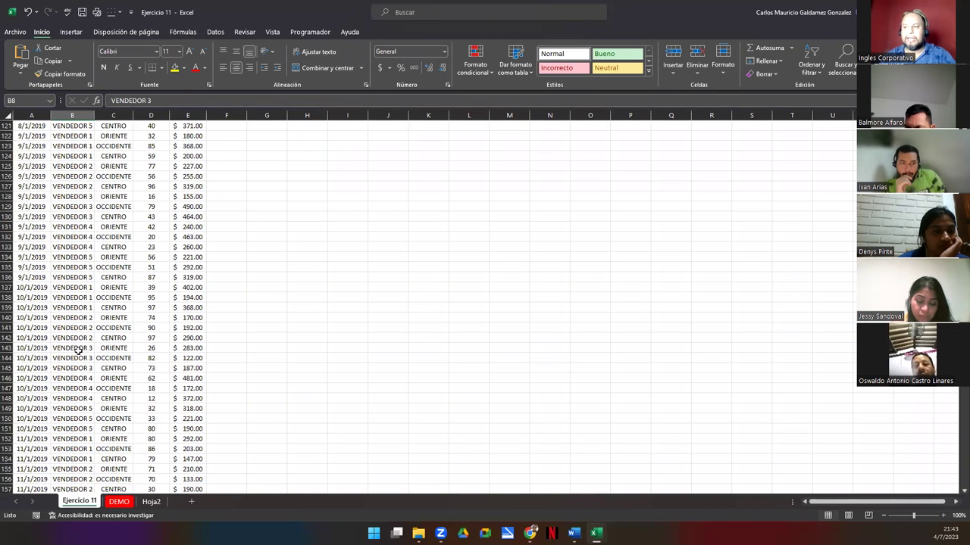
scroll(84, 353, down, 20)
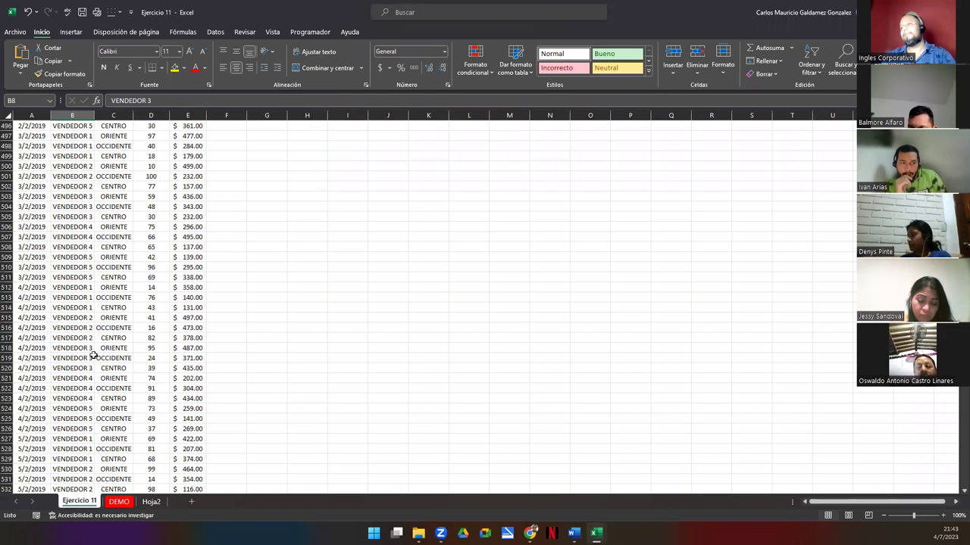
scroll(93, 355, up, 20)
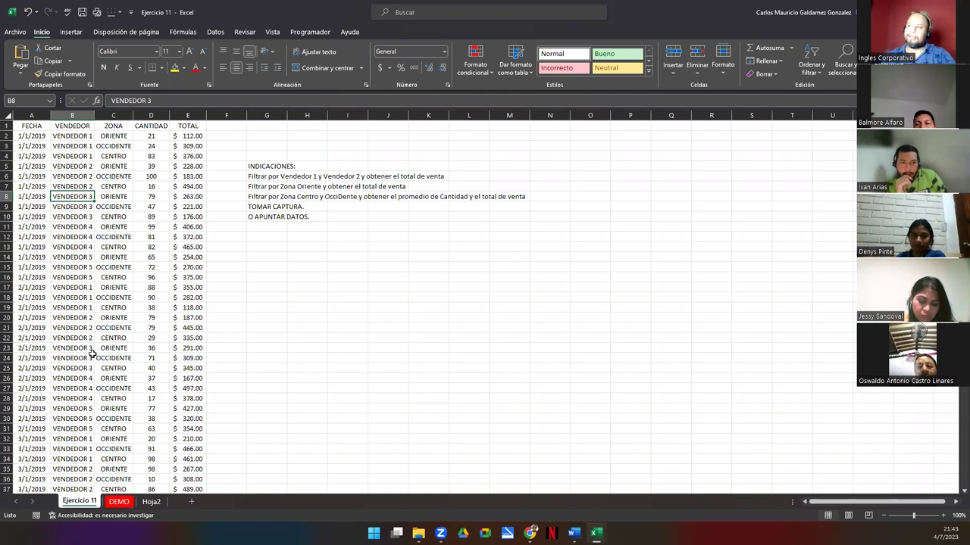
click(97, 248)
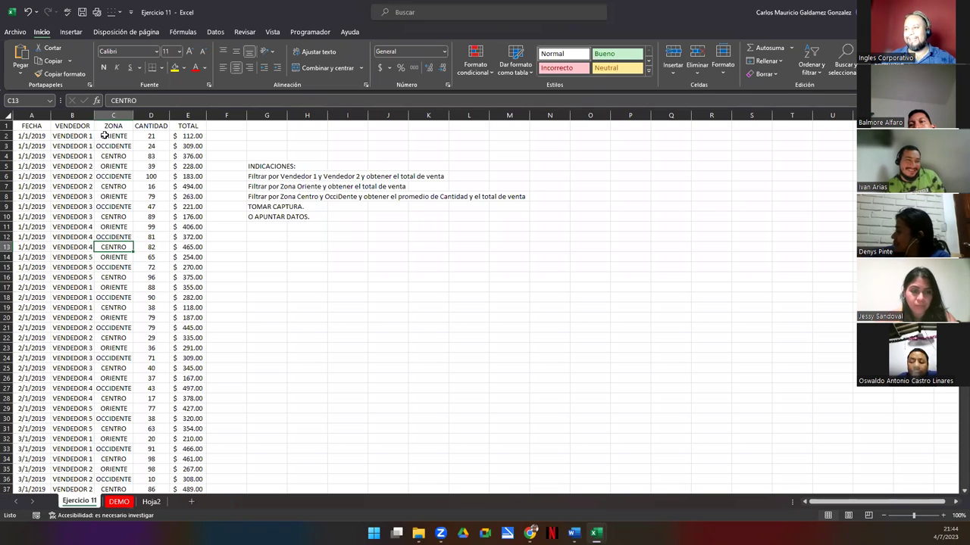
click(120, 288)
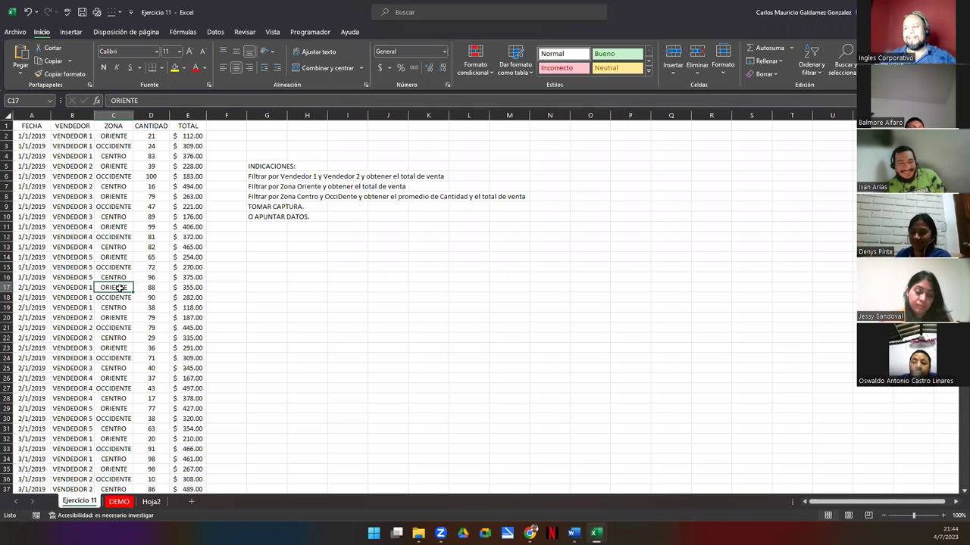
Step: Check how far the FECHA and VENDEDOR data extend from row 2, and go through the ZONA, CANTIDAD and TOTAL columns
click(31, 138)
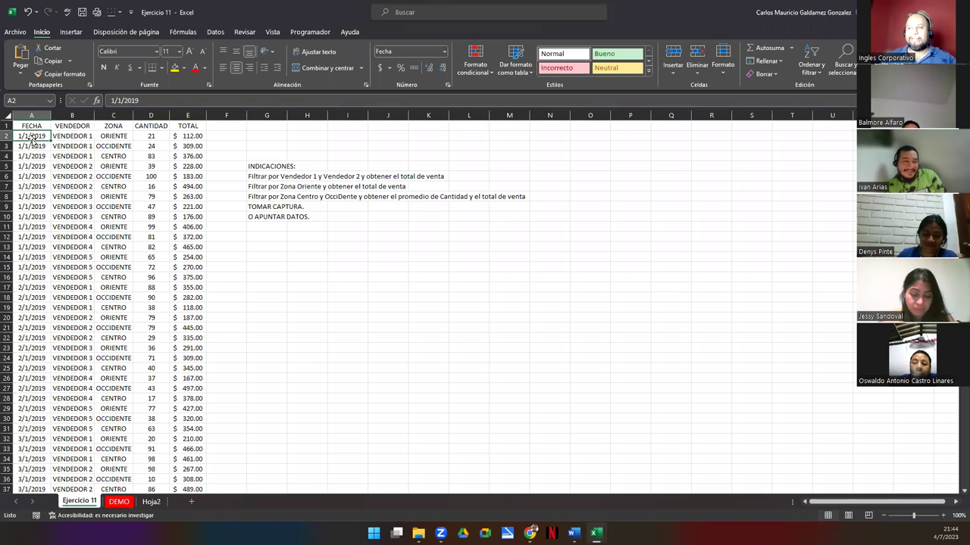
key(ctrl+shift+Down)
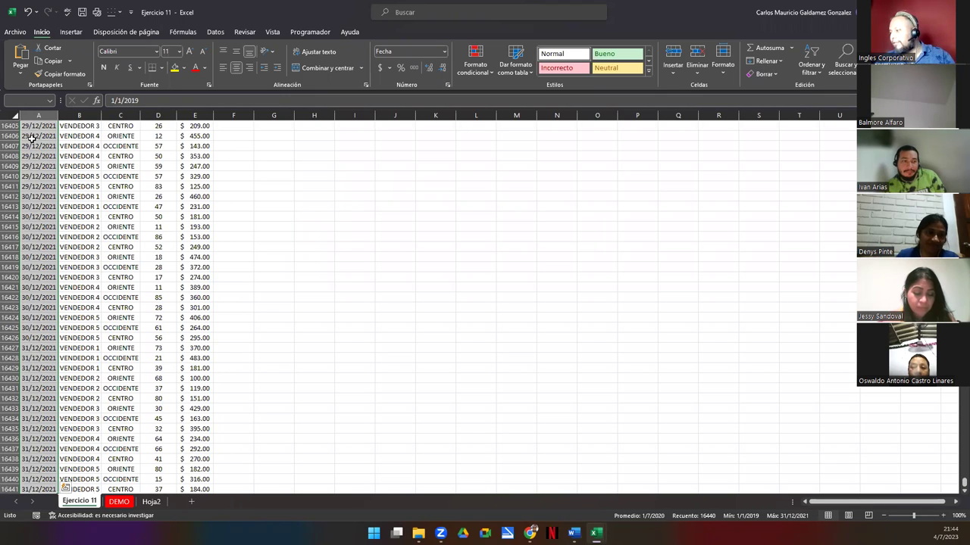
key(ctrl+Home)
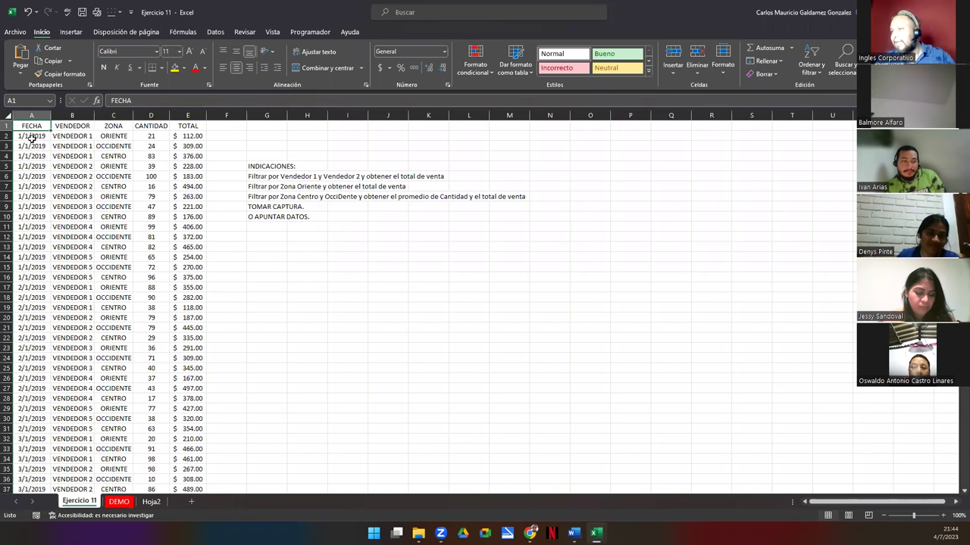
click(32, 138)
key(Right)
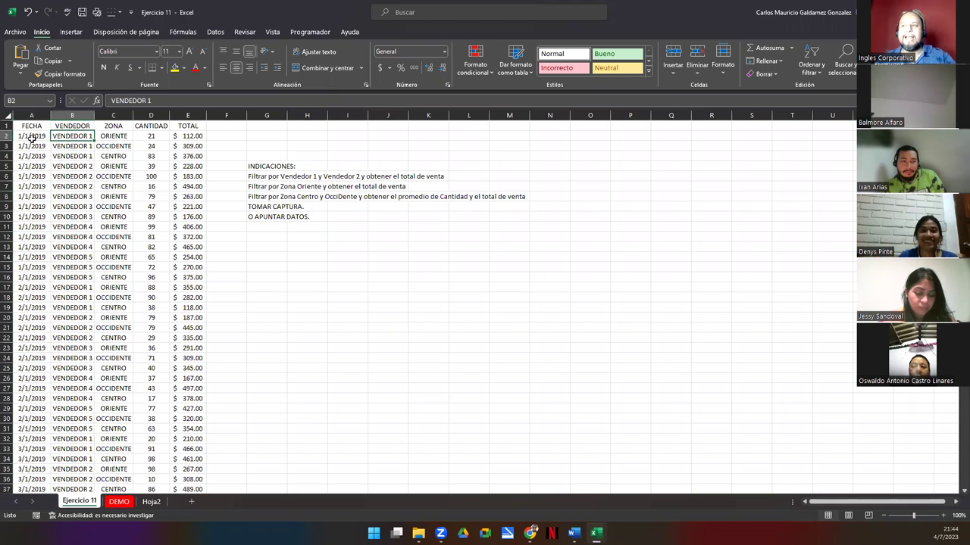
key(ctrl+shift+Down)
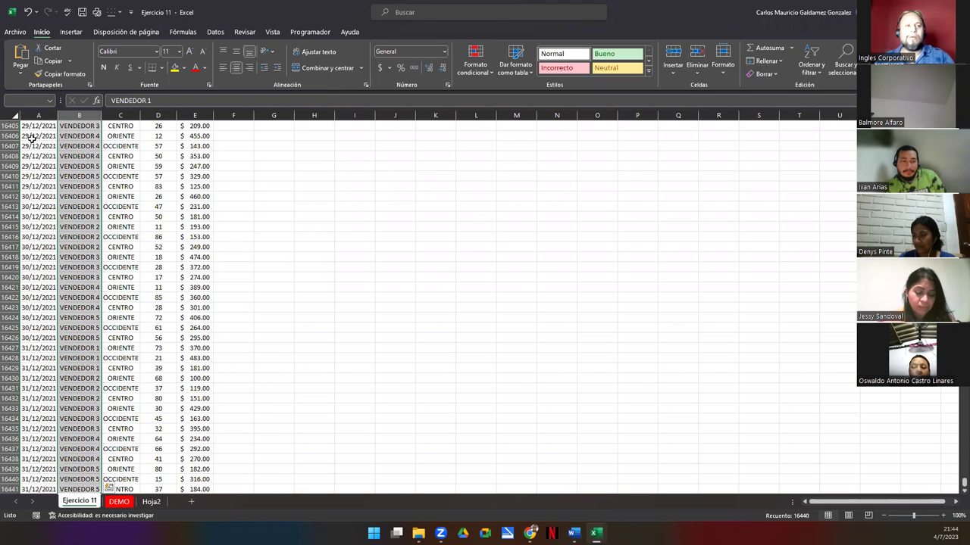
key(ctrl+Up)
key(Down)
key(Right)
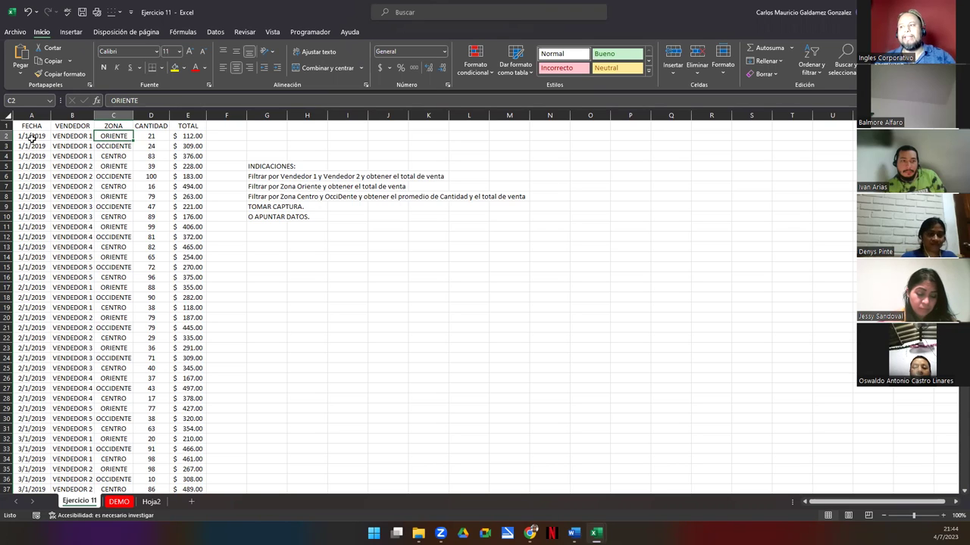
key(Right)
key(Right)
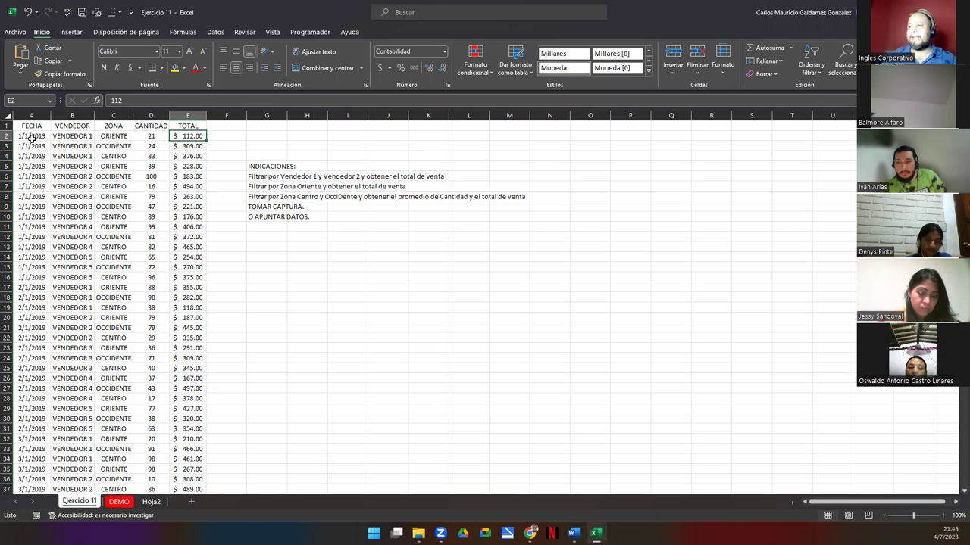
Step: Read the three filtering instructions in G6:G8, starting with the Vendedor 1 and Vendedor 2 task
click(251, 179)
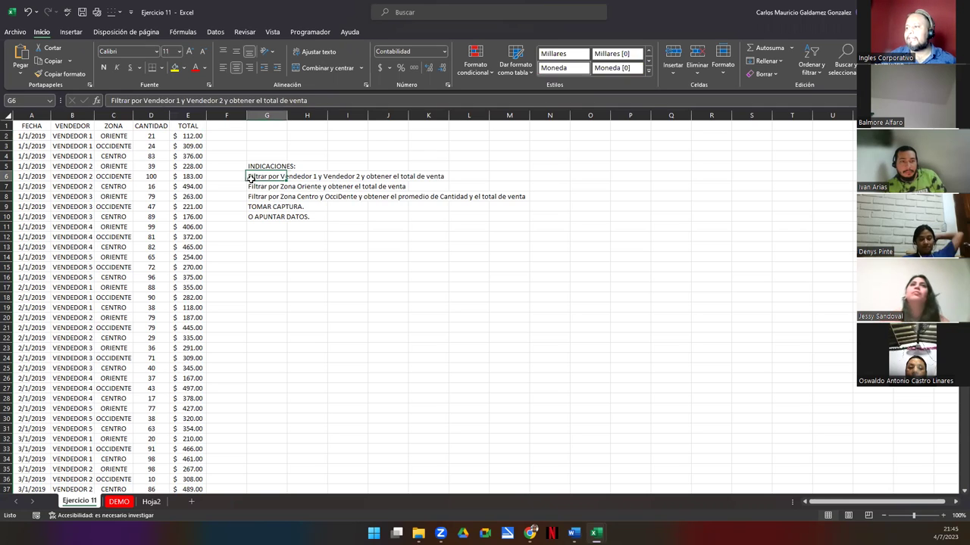
drag(251, 179, 253, 197)
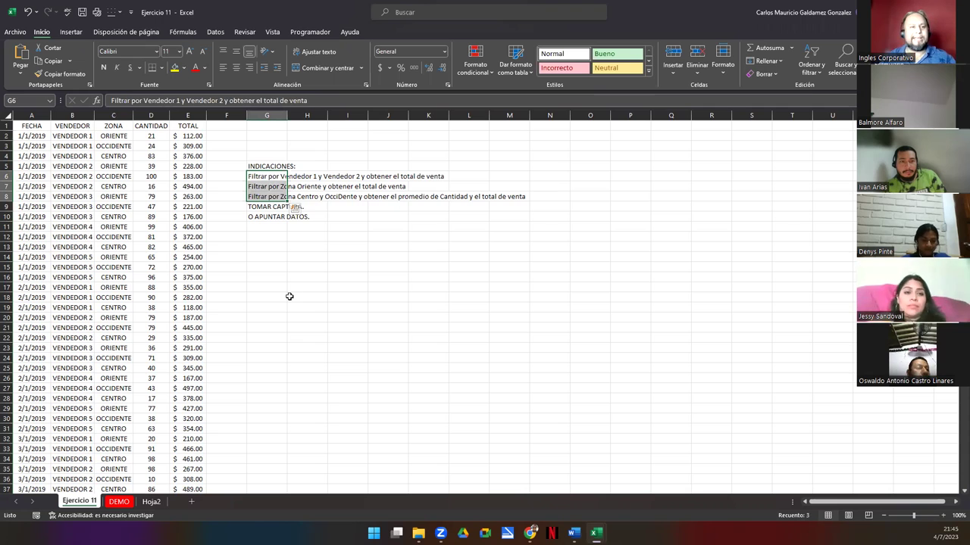
click(252, 175)
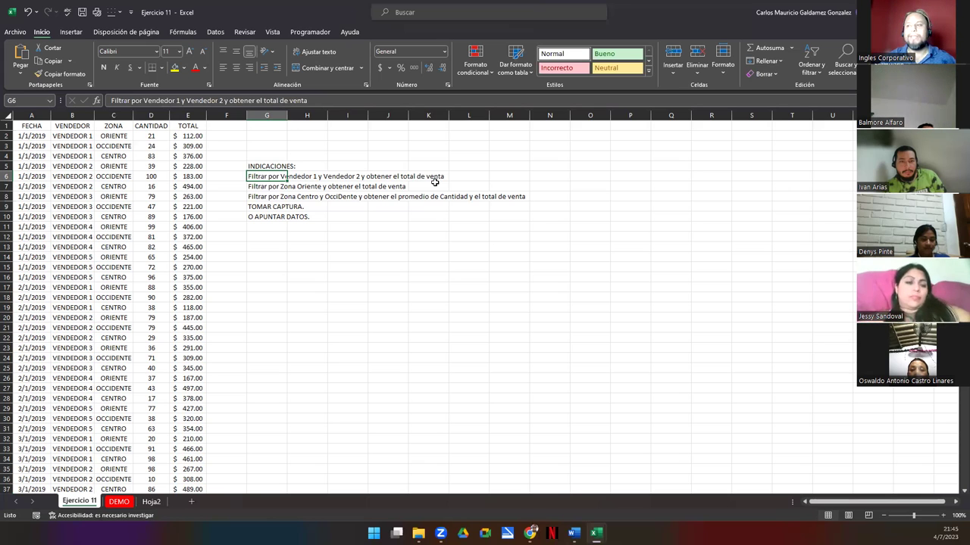
Step: Turn on header filters for the Ejercicio 11 sales list and review the first instruction in G6
click(91, 198)
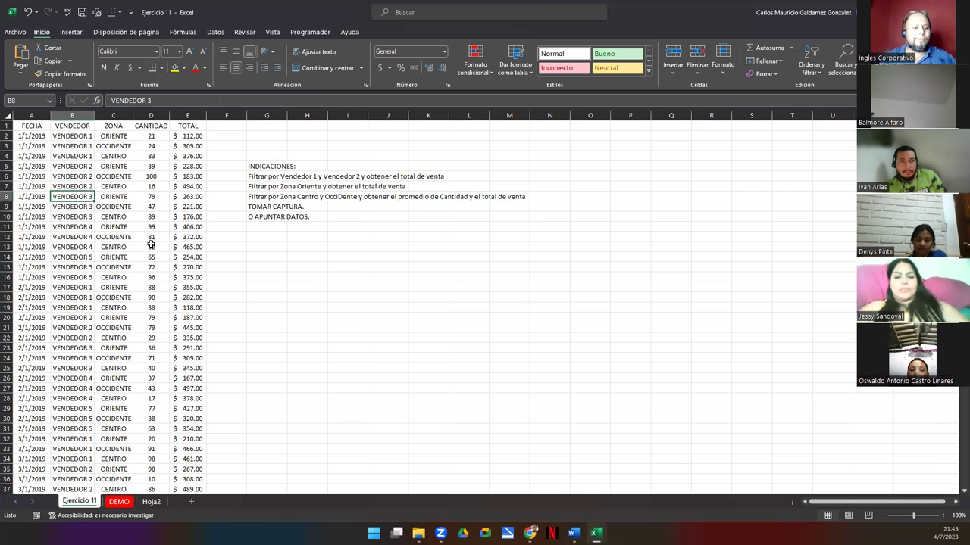
key(ctrl+shift+l)
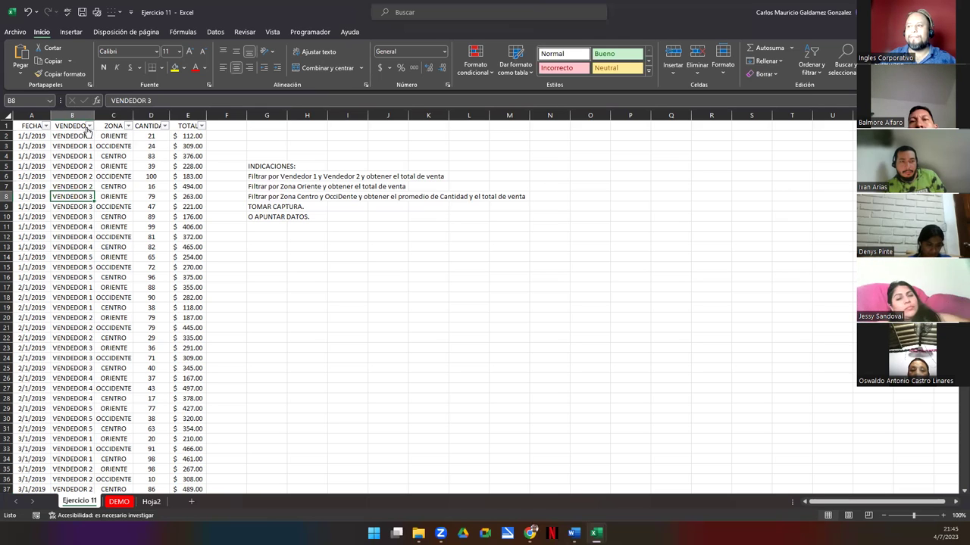
click(251, 176)
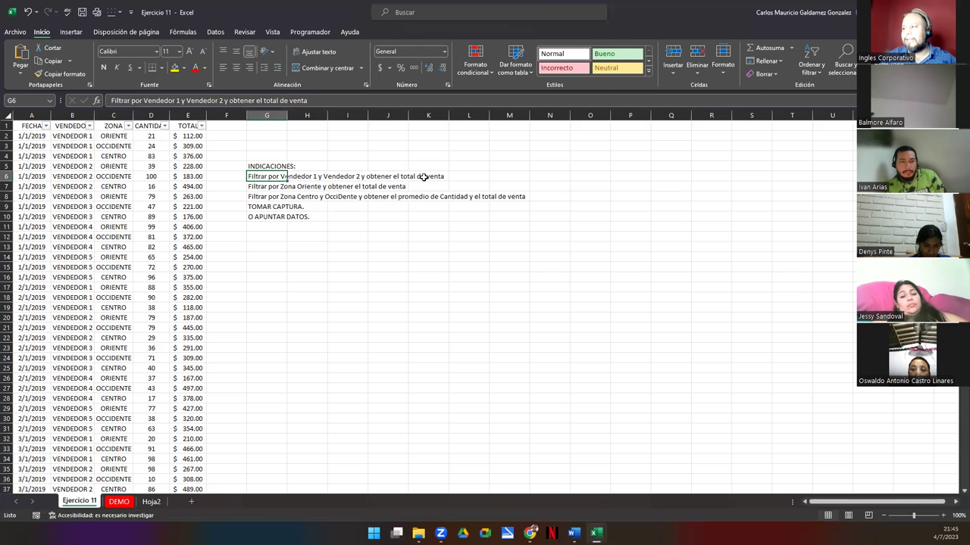
click(96, 218)
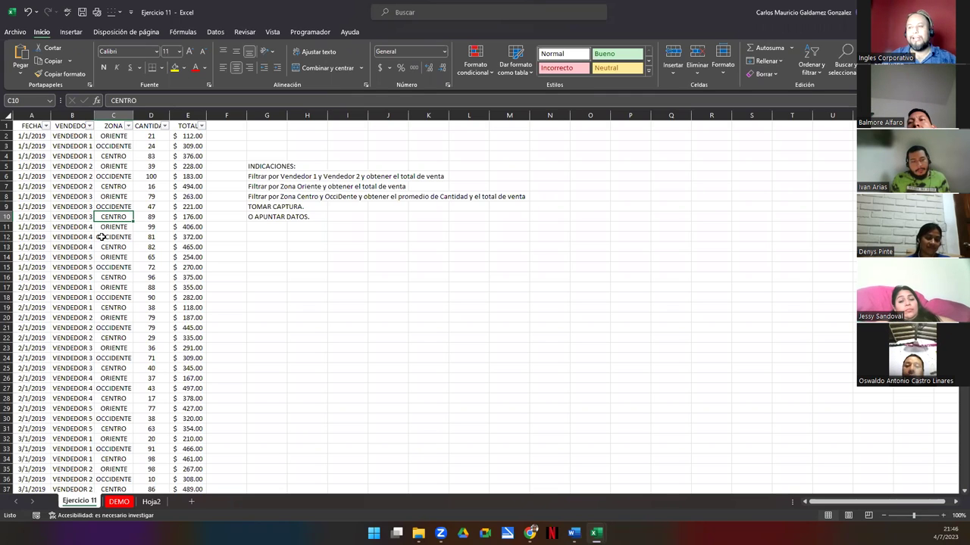
click(253, 177)
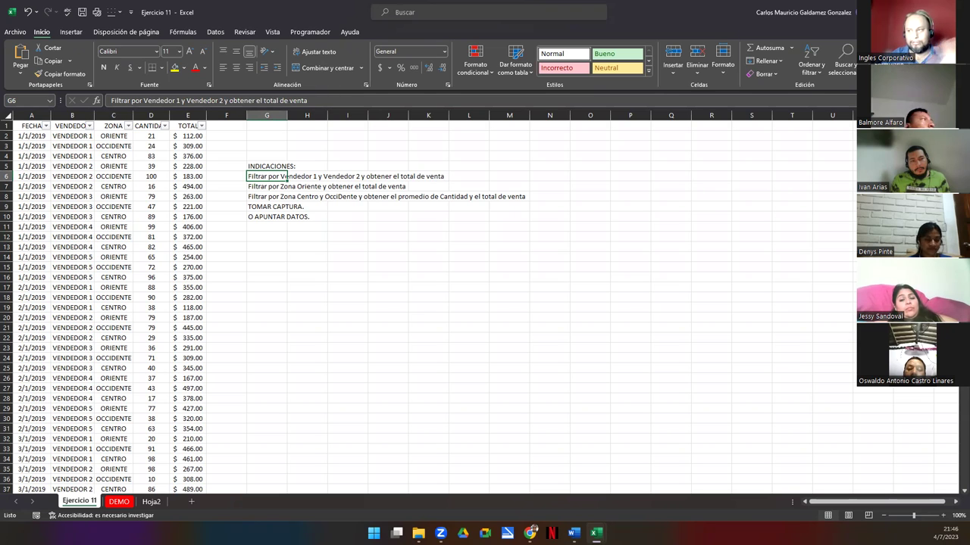
Step: Filter the VENDEDOR column to show only VENDEDOR 1 and VENDEDOR 2
click(89, 126)
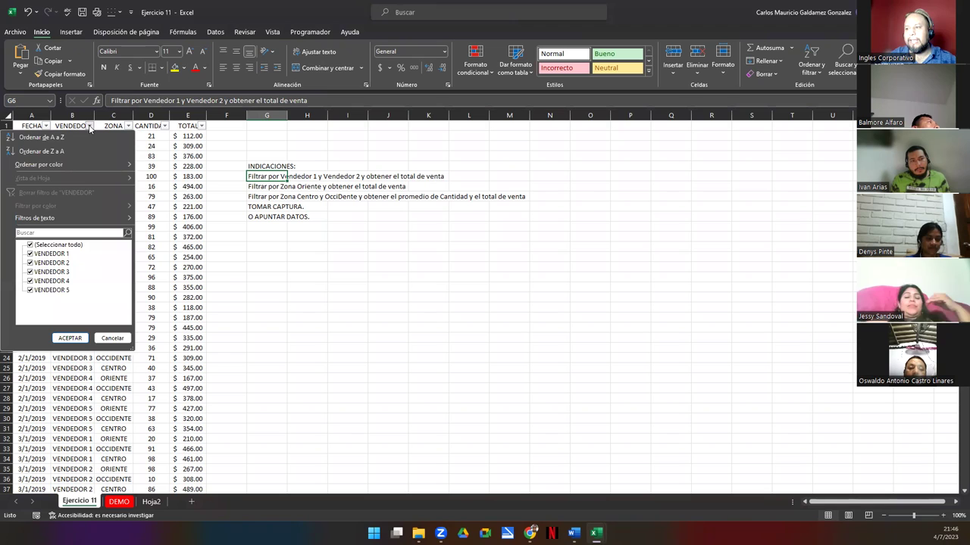
click(30, 246)
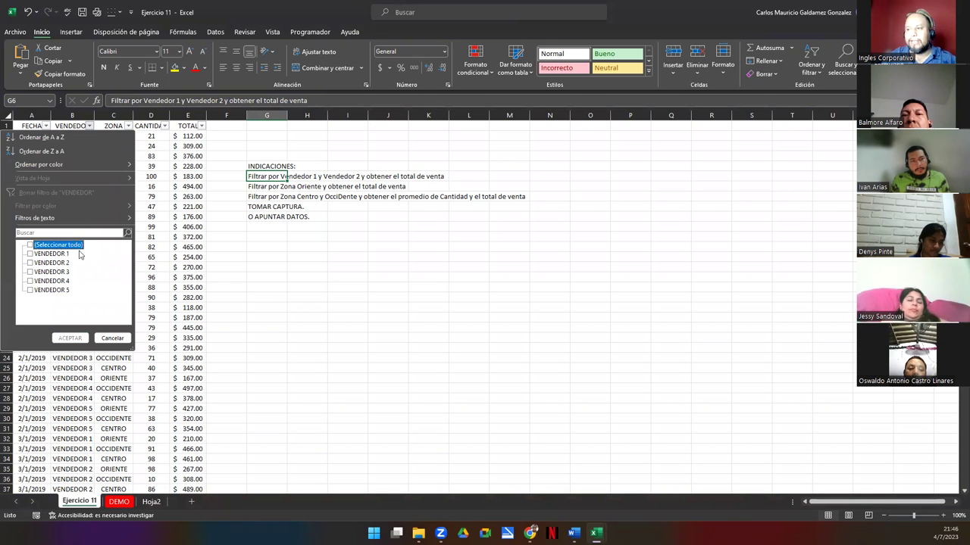
click(30, 254)
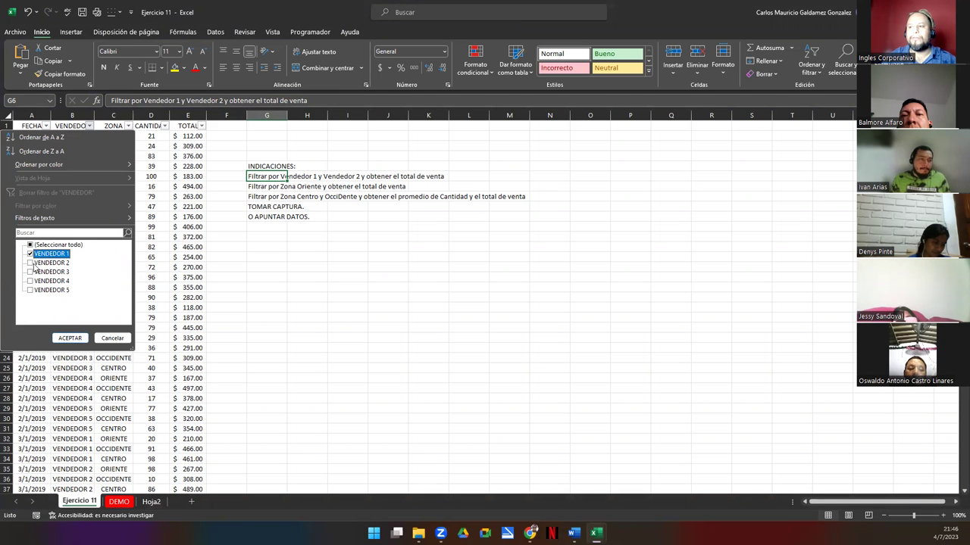
click(30, 262)
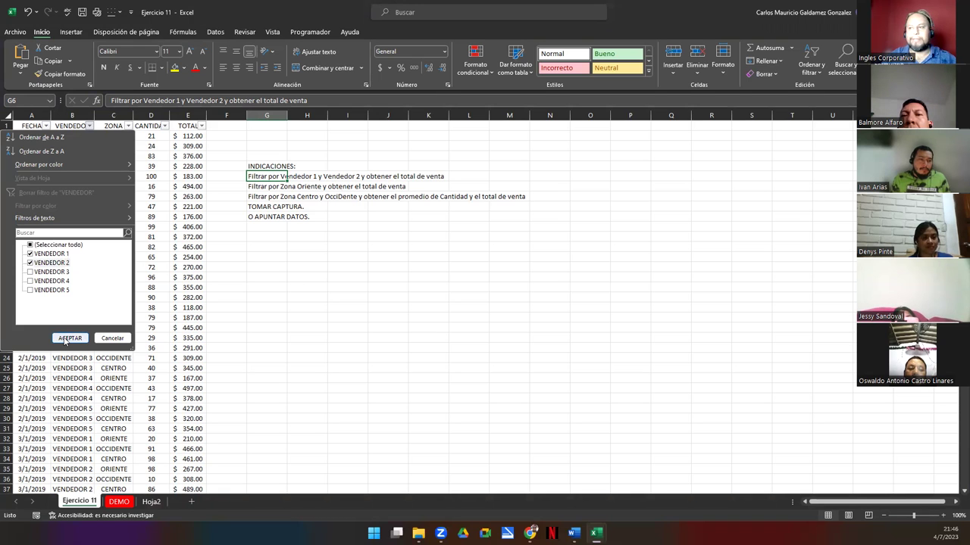
click(67, 339)
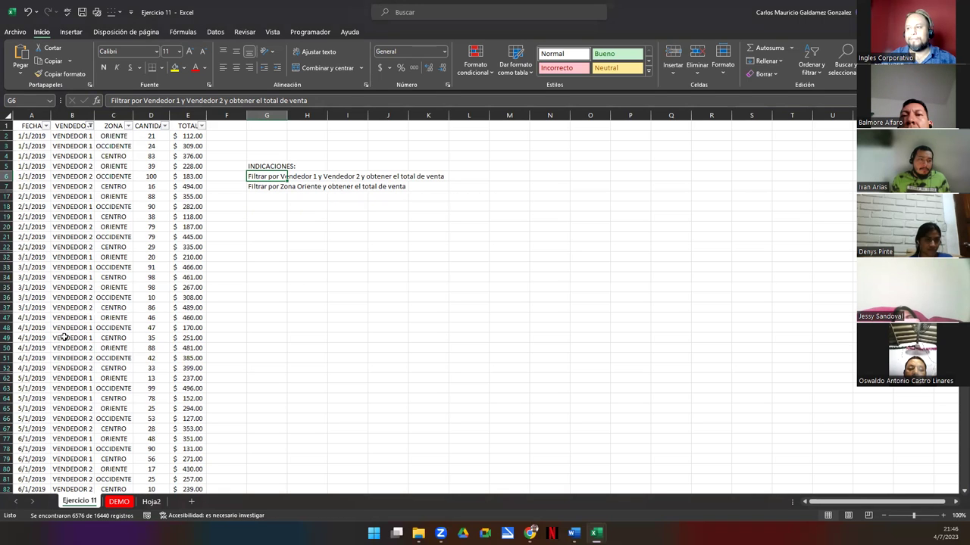
Step: Check the extent of the filtered VENDEDOR data and select the filtered TOTAL values from E2 down to read their sum
click(73, 139)
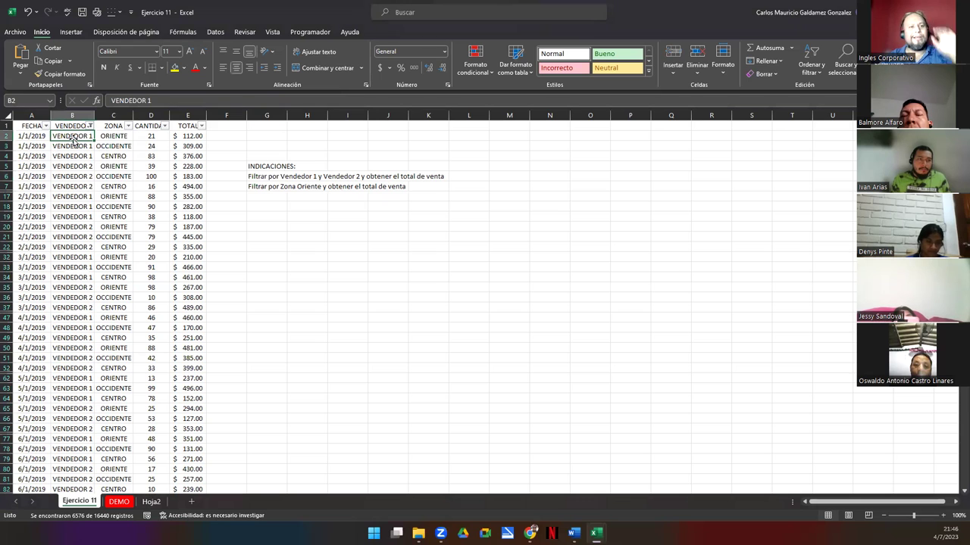
key(ctrl+shift+Down)
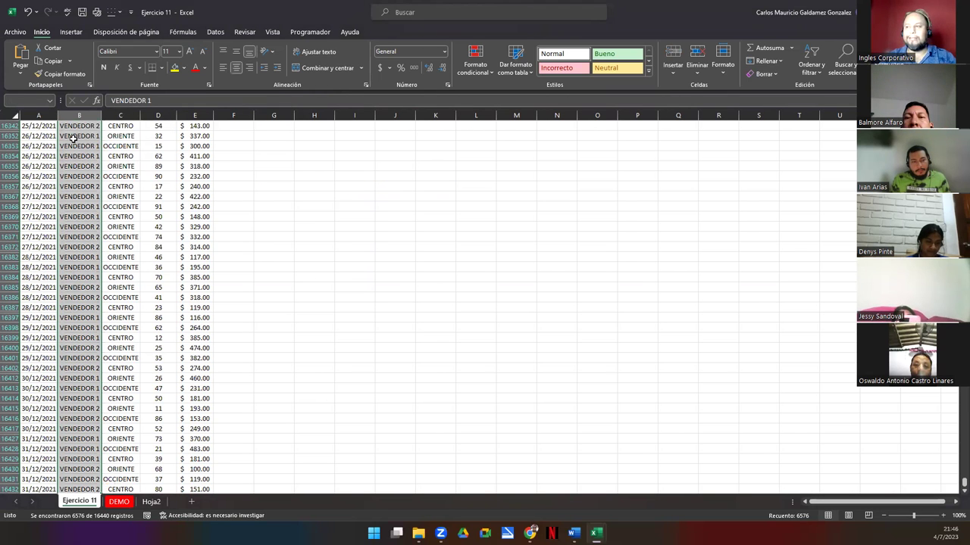
key(ctrl+Up)
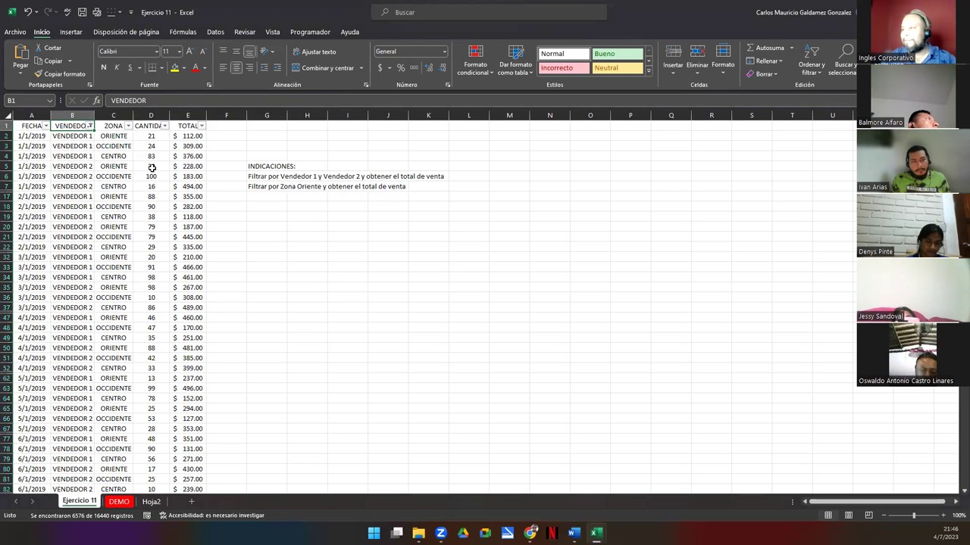
click(184, 135)
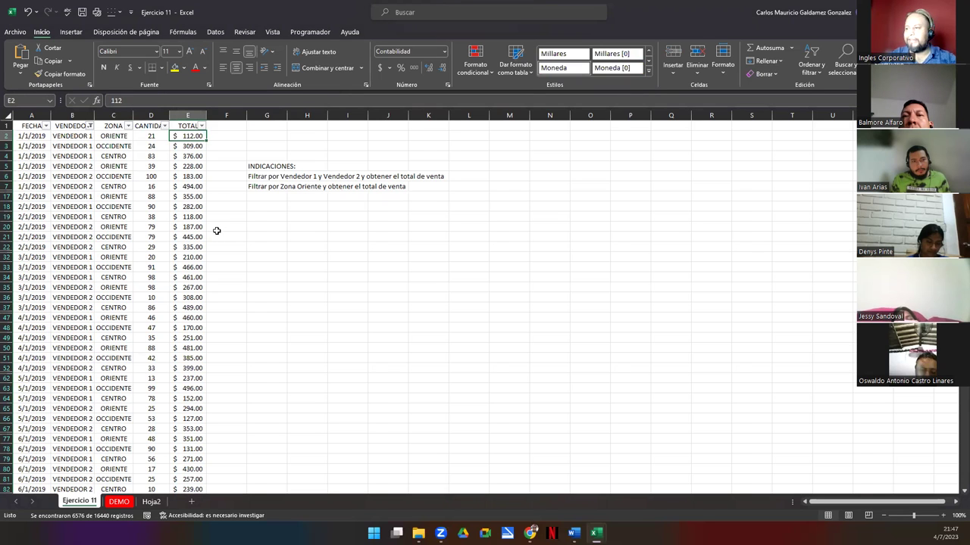
key(ctrl+shift+Down)
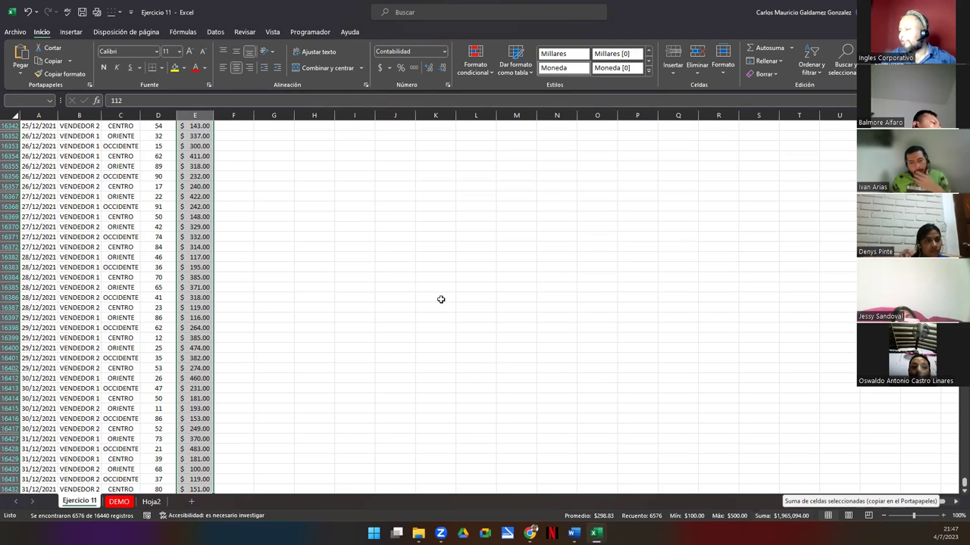
scroll(295, 195, up, 20)
scroll(295, 196, up, 20)
drag(962, 474, 963, 121)
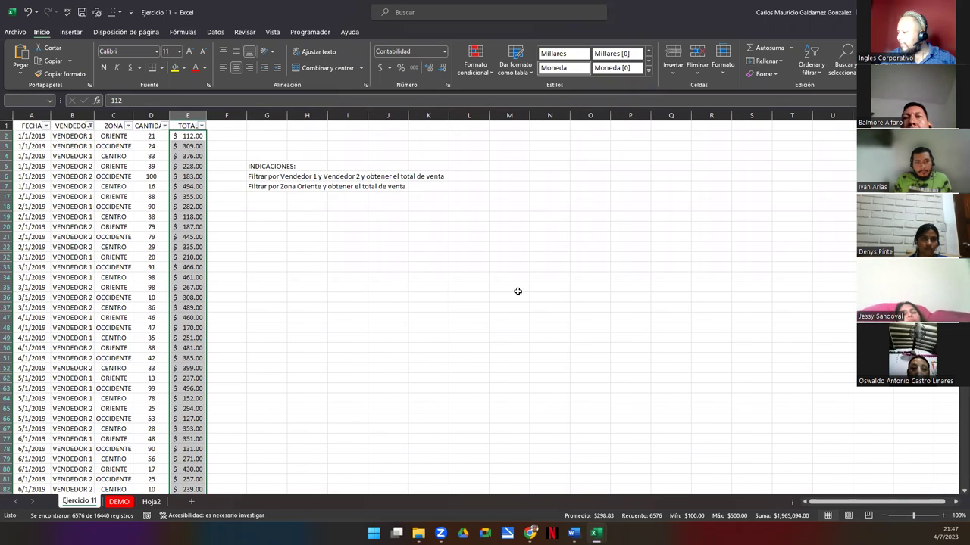
Step: Enter 1965064 in L5 and format it with thousands separators and two decimals
click(458, 165)
text(1)
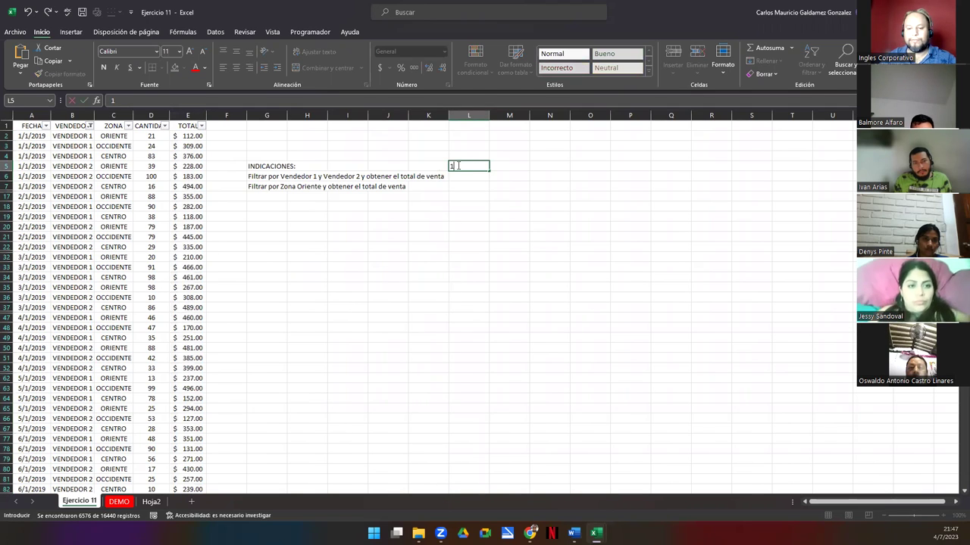
text(965064)
key(Return)
click(458, 165)
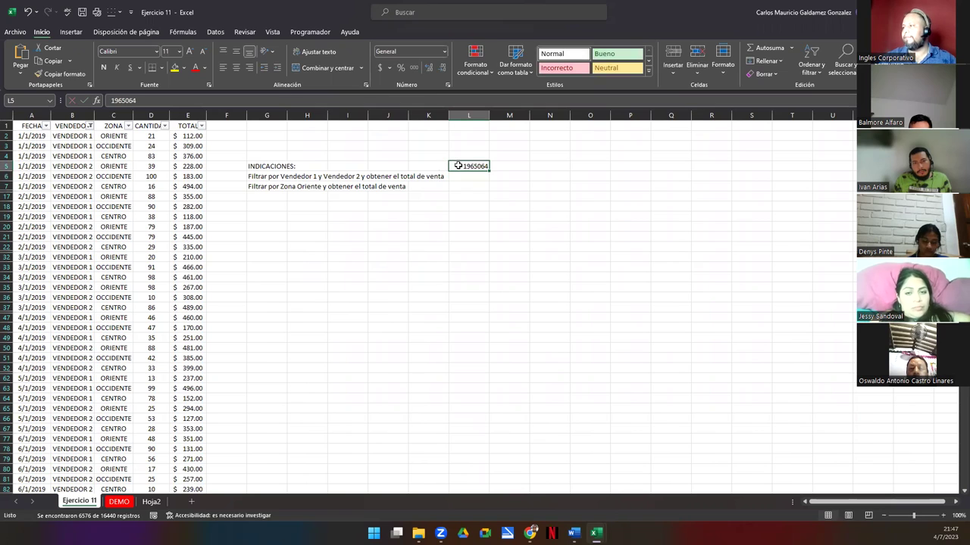
click(415, 67)
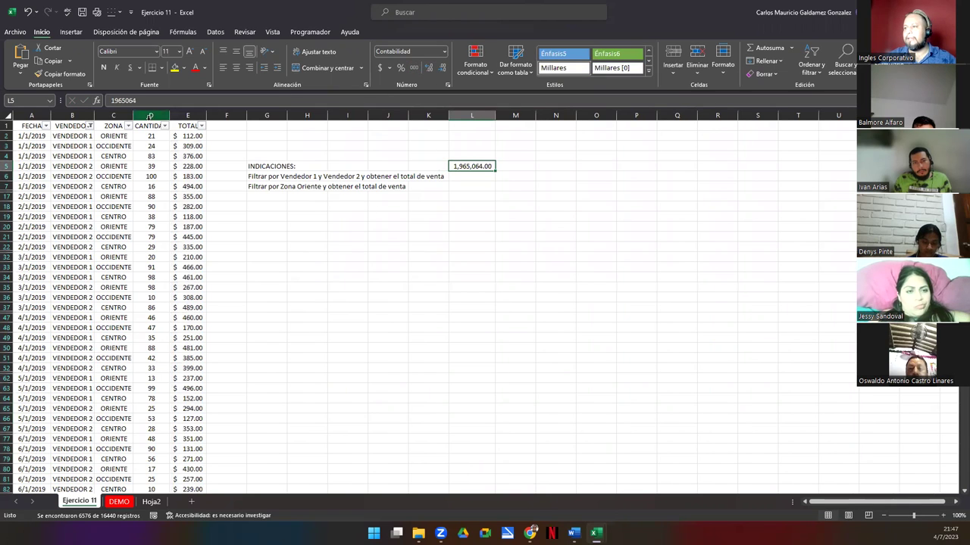
Step: Clear the VENDEDOR filter and move the total from L5 to L6, beside the first instruction
click(89, 125)
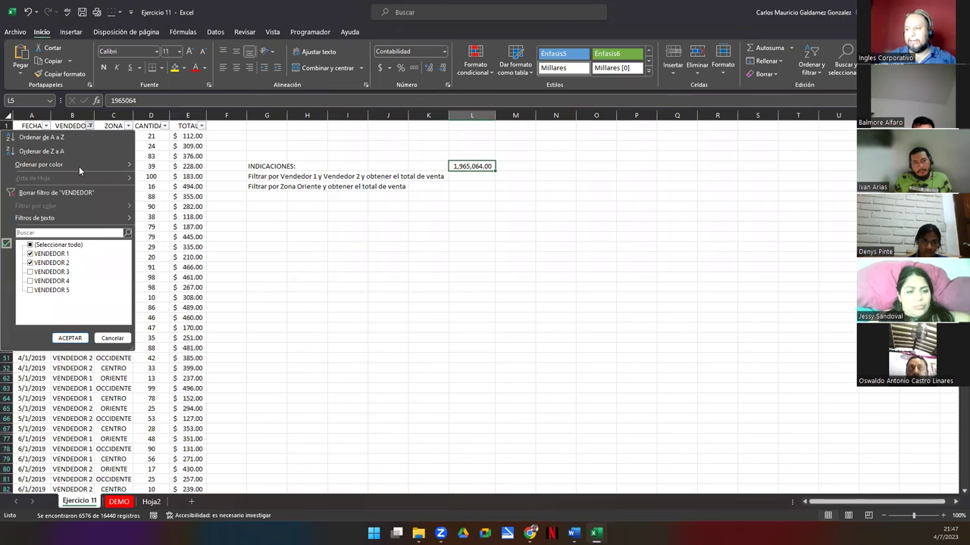
click(34, 194)
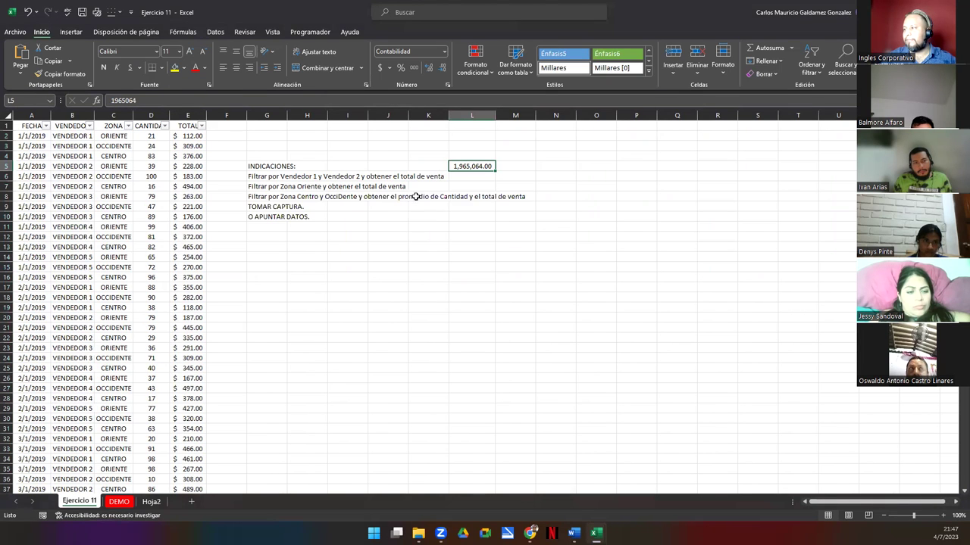
drag(478, 173, 480, 179)
click(264, 175)
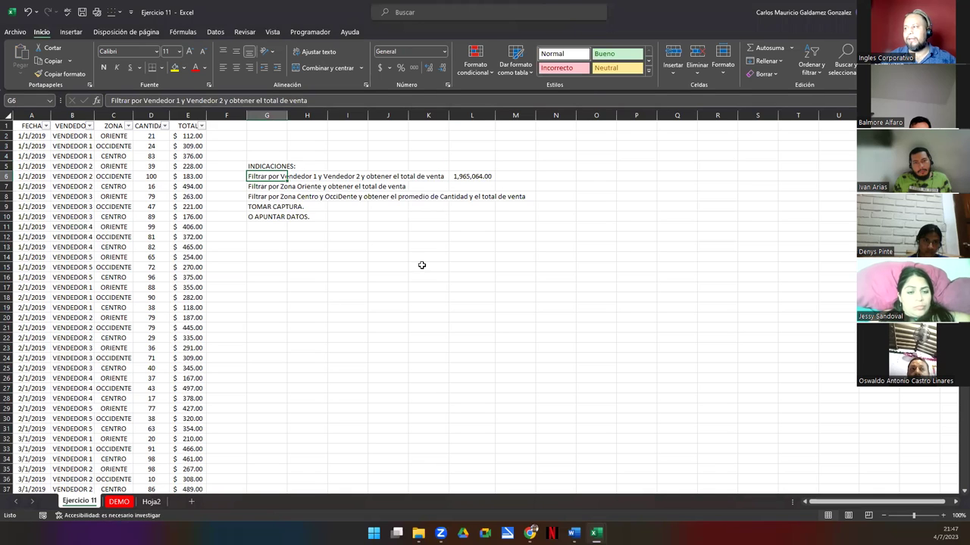
click(456, 178)
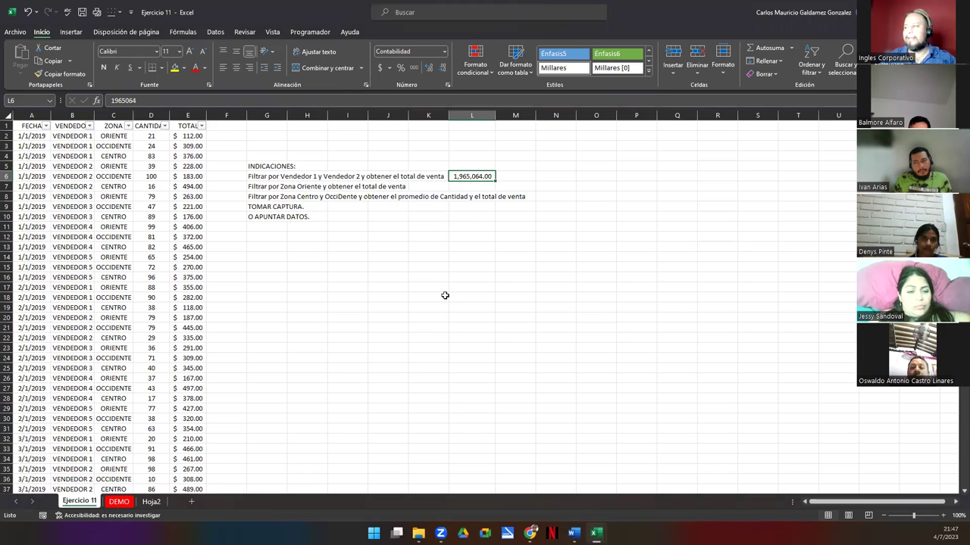
Step: Review the instructions in G9:G10 about taking a screenshot or noting down the data
click(252, 207)
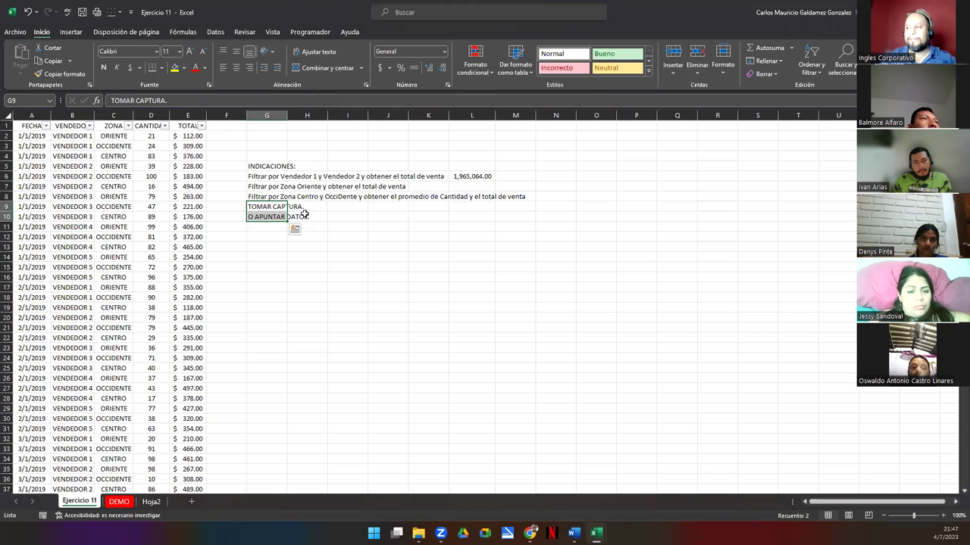
click(289, 214)
click(277, 206)
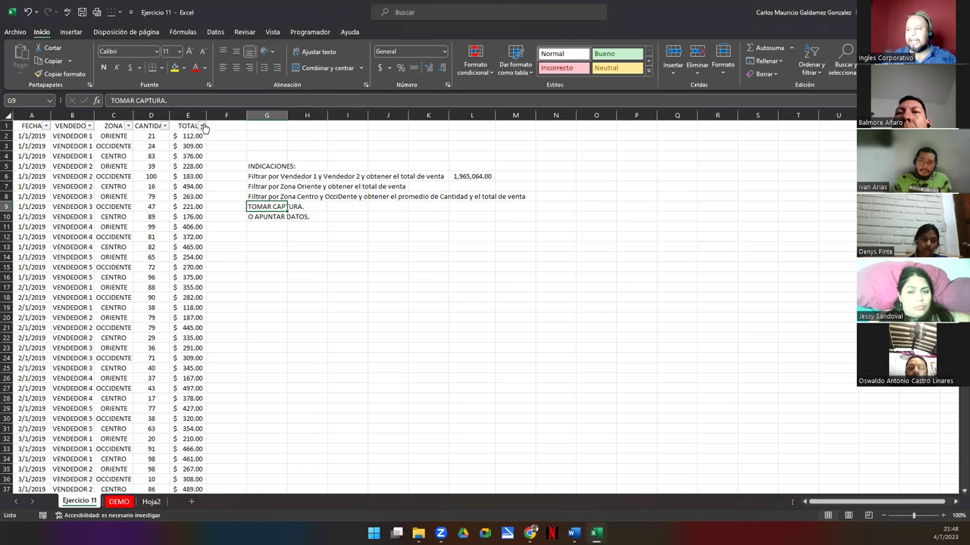
Step: Paste a screenshot of the sheet below the instructions and shrink it to span about columns G to N, starting at row 12
click(109, 187)
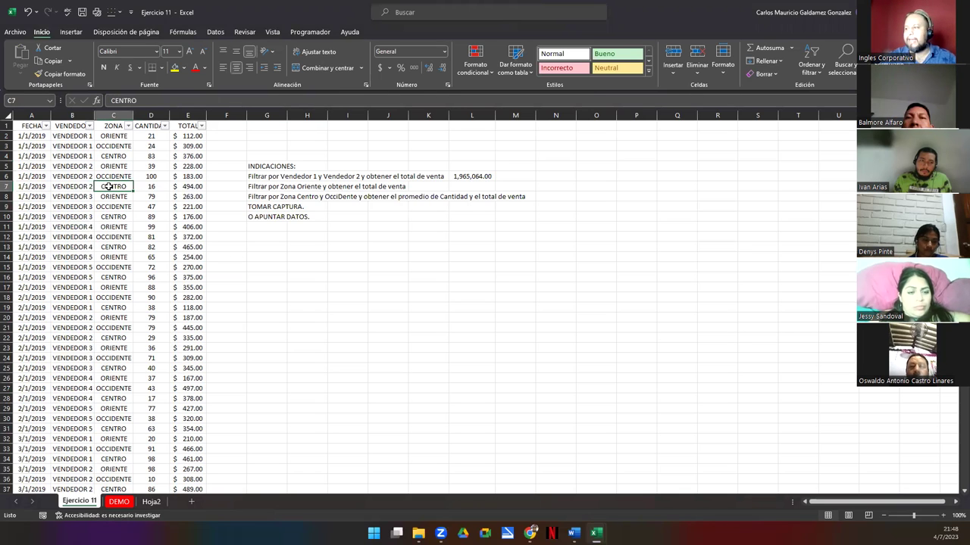
click(271, 239)
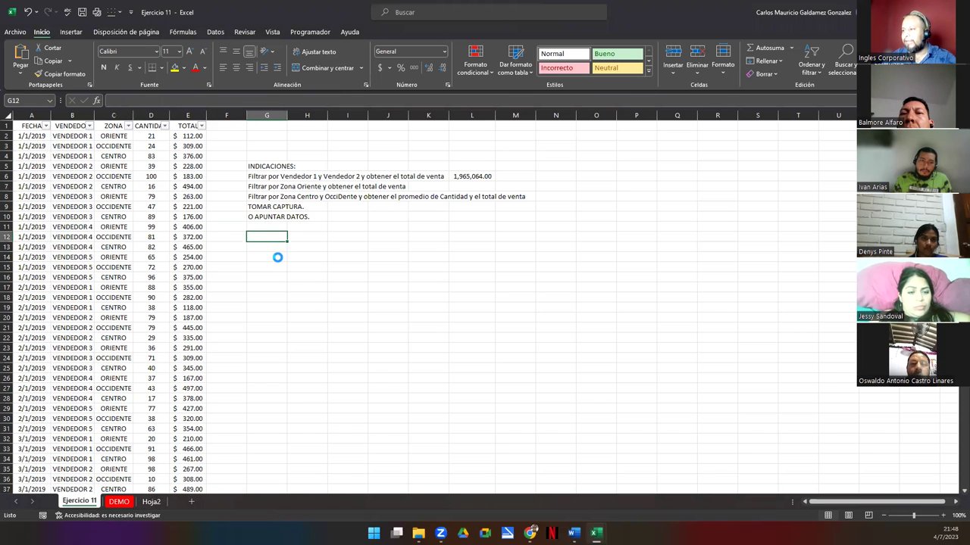
key(ctrl+v)
drag(244, 230, 293, 243)
drag(350, 252, 305, 240)
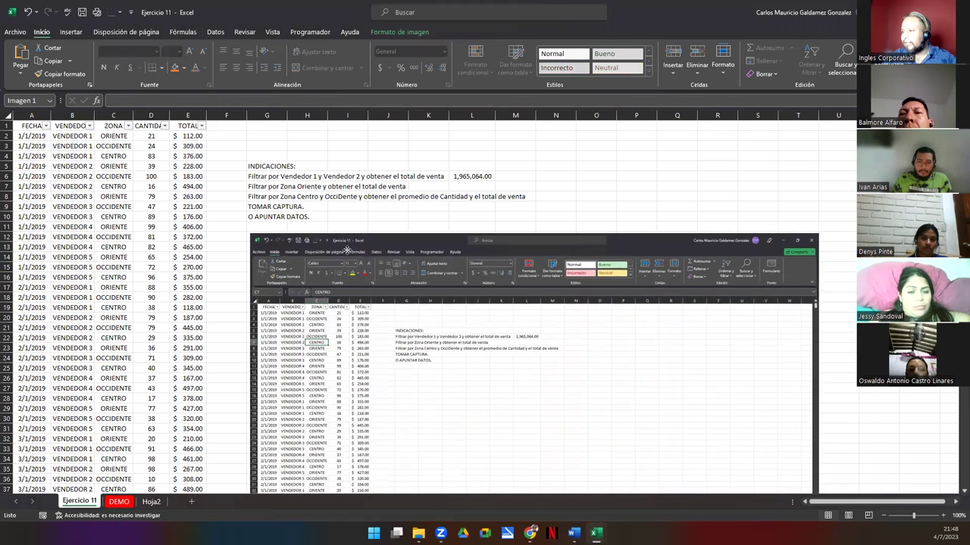
drag(818, 228, 541, 316)
drag(391, 305, 400, 258)
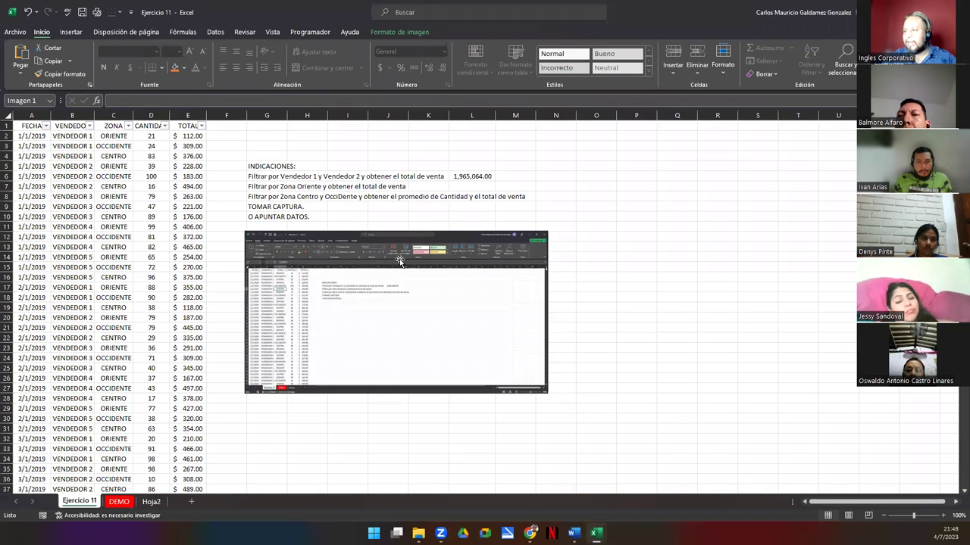
click(596, 237)
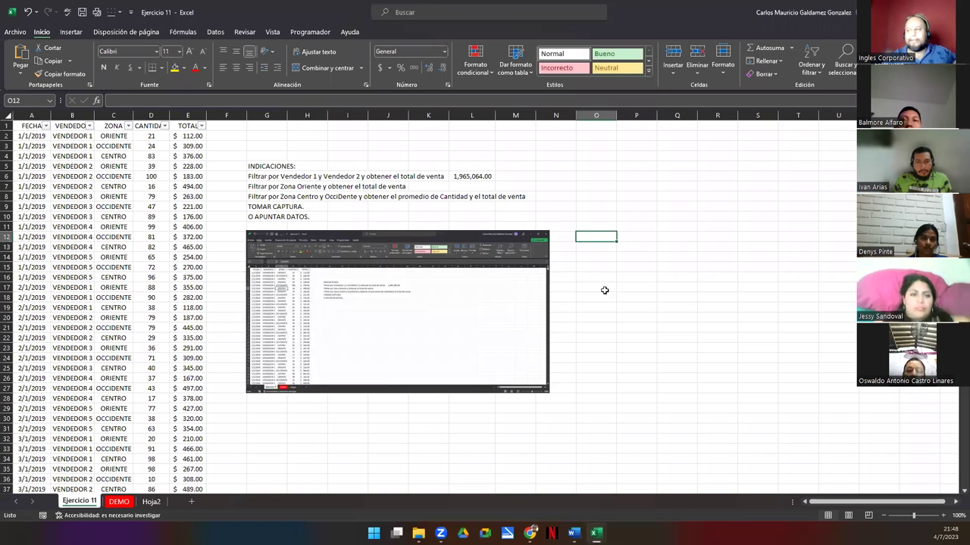
Step: Review the Zona Oriente instruction in G7, the ZONA filter options, the TOTAL values in E2:E28 and the result cell L7
click(272, 186)
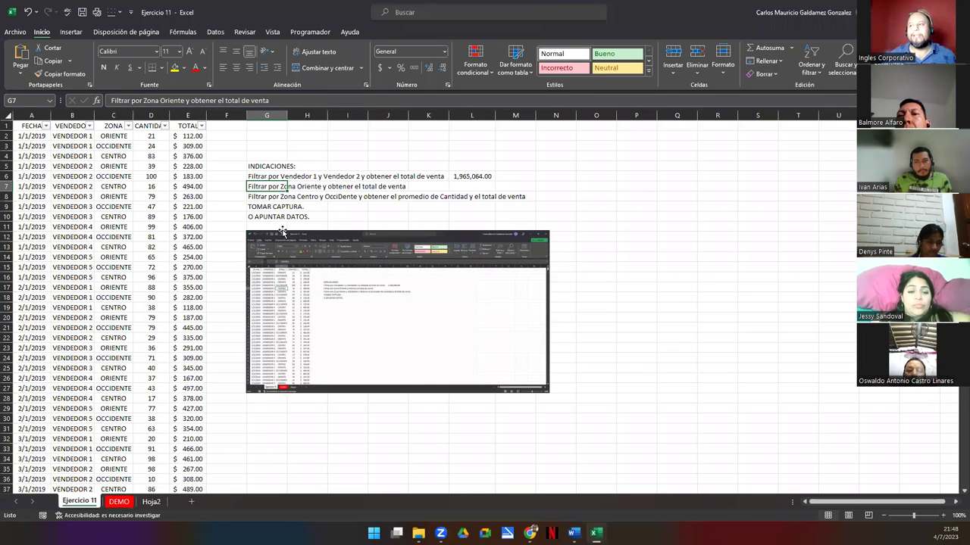
click(128, 126)
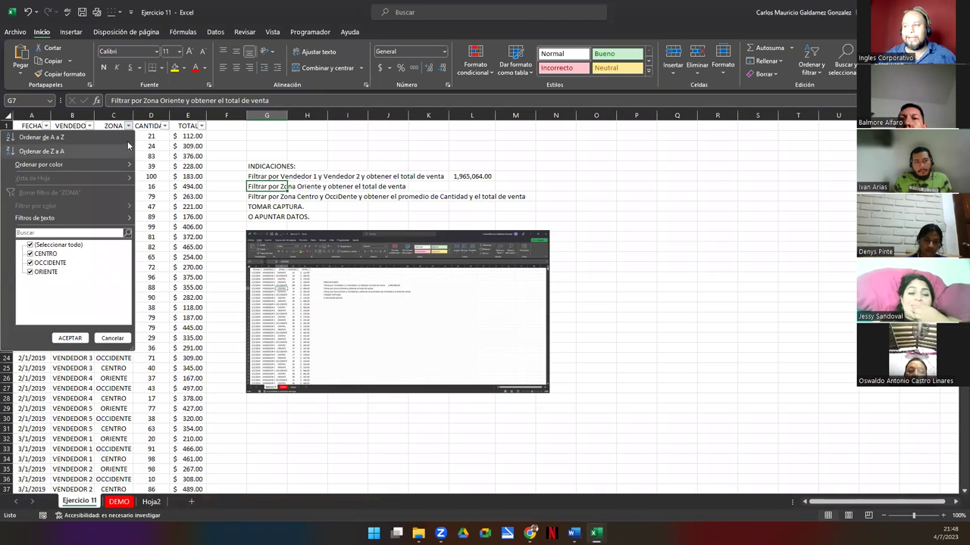
click(128, 126)
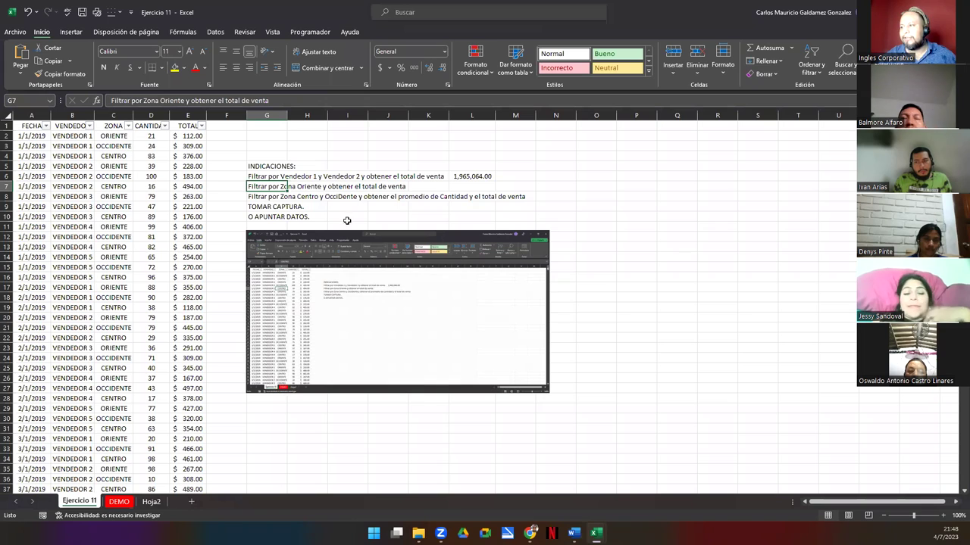
drag(200, 135, 197, 398)
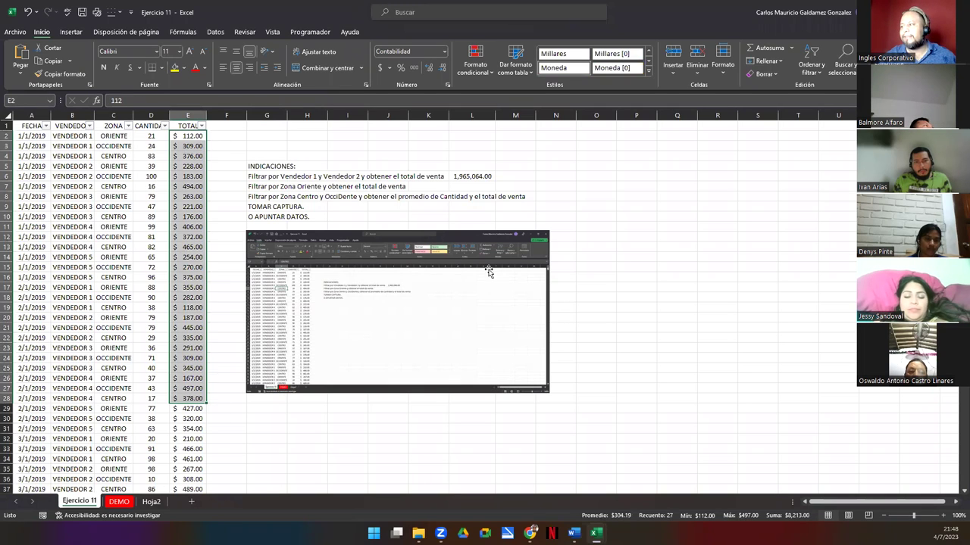
click(466, 188)
click(443, 301)
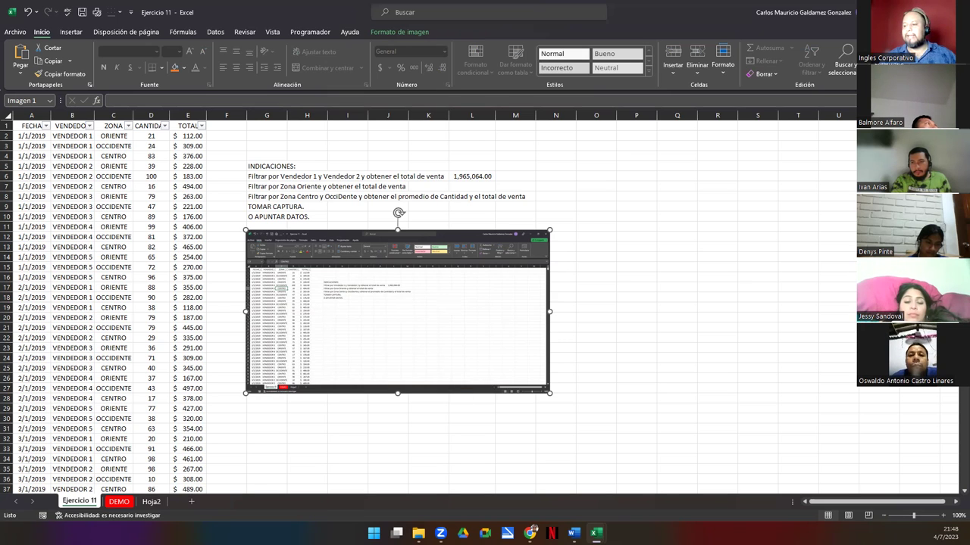
Step: Switch to the DEMO sheet and look over the Grado and Parientes columns of the student list
click(110, 503)
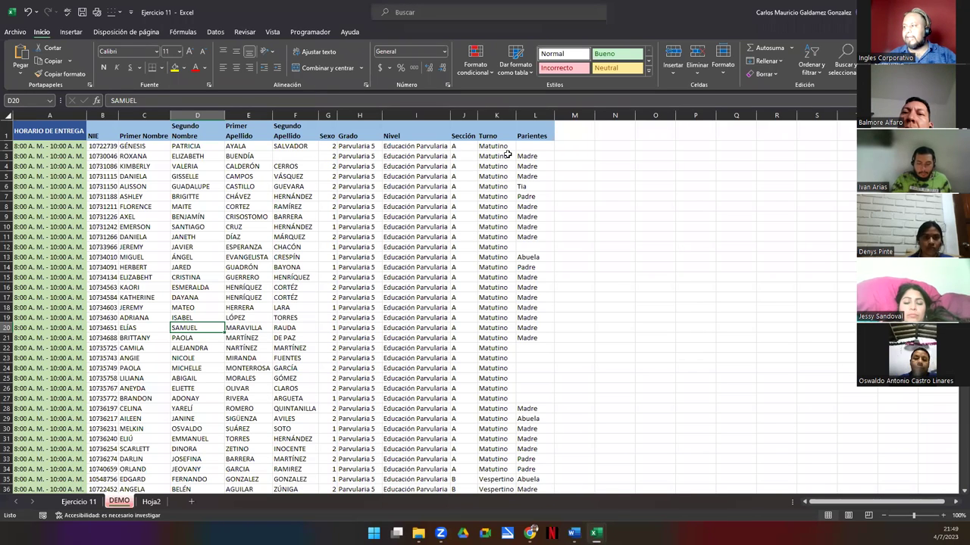
click(342, 150)
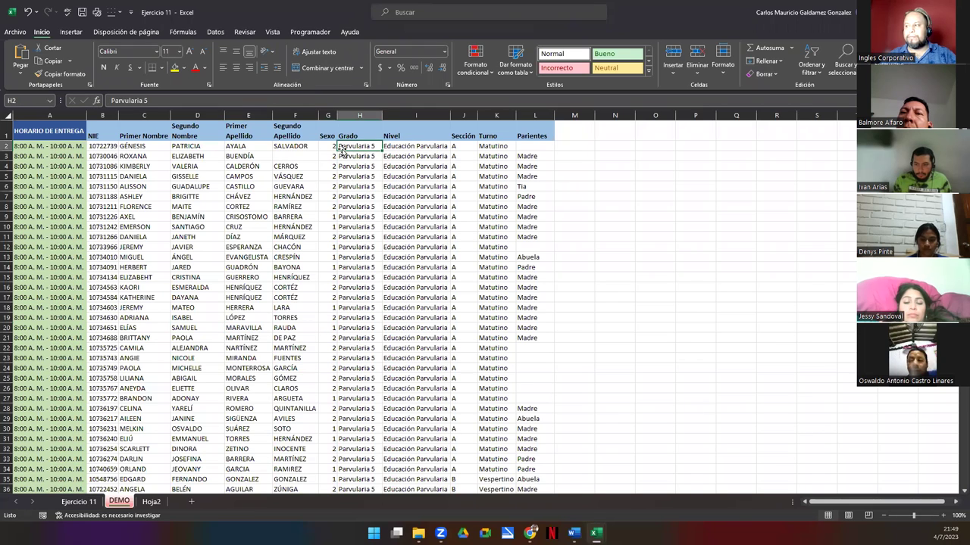
click(533, 176)
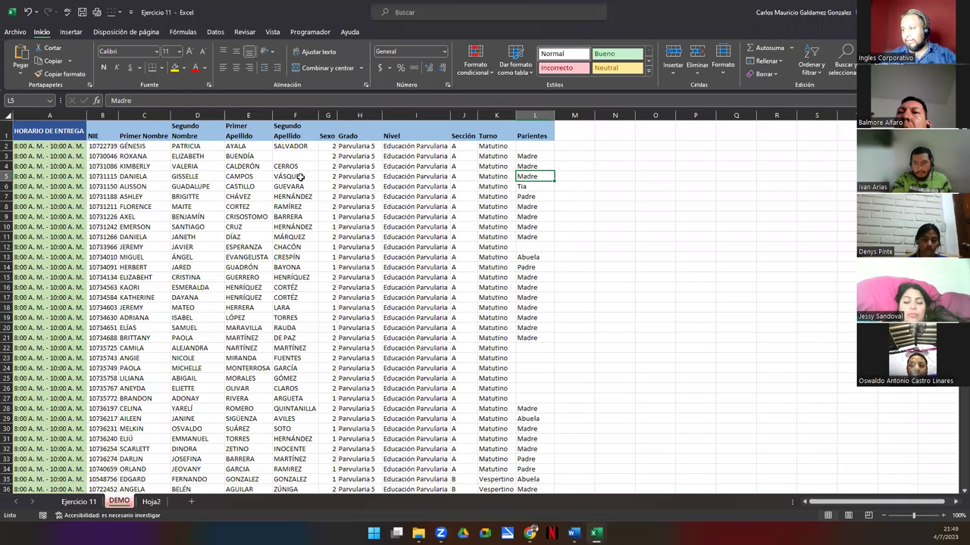
click(353, 146)
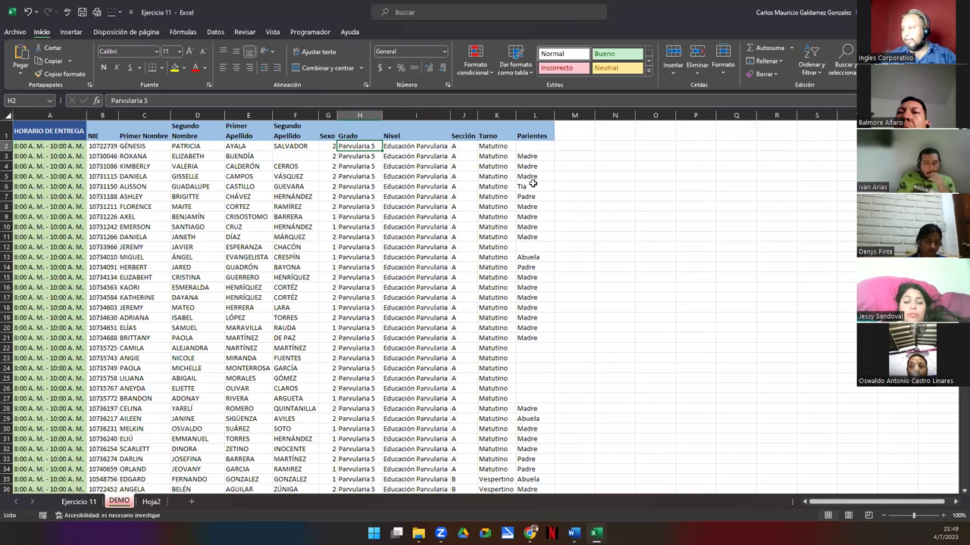
click(536, 261)
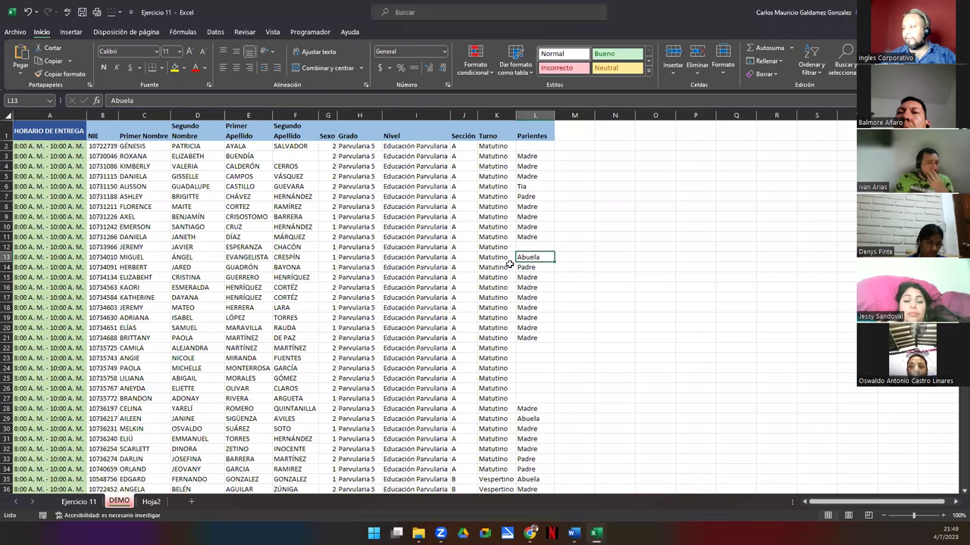
Step: Turn on header filters for the student list
click(366, 146)
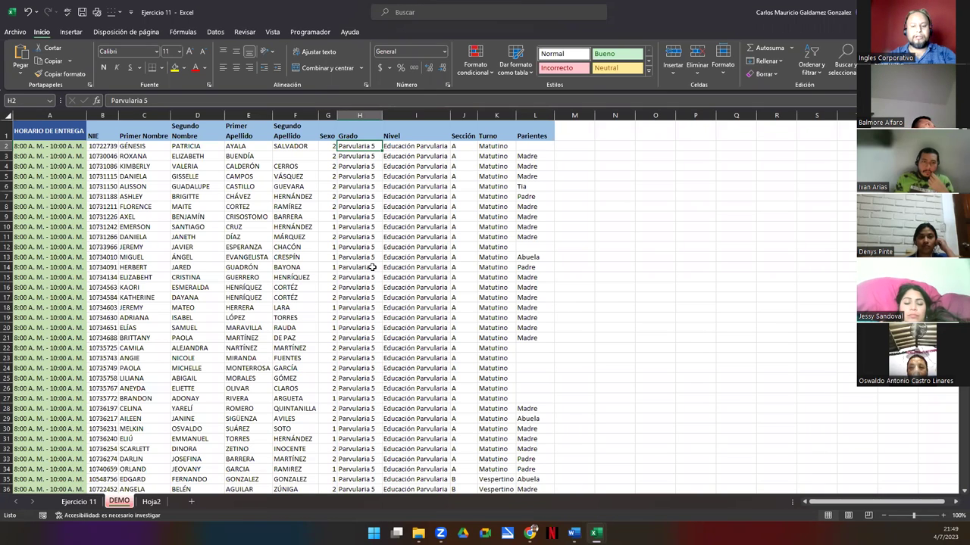
key(ctrl+shift+l)
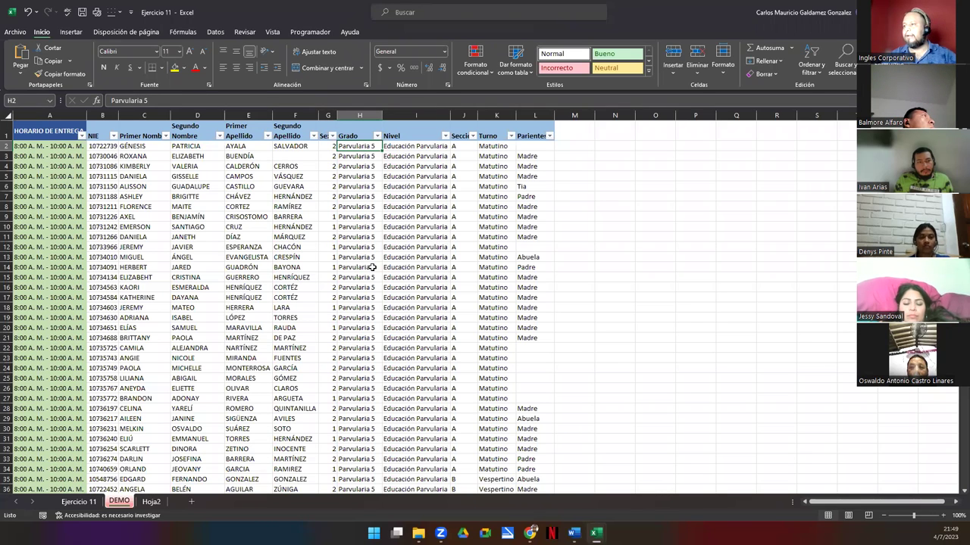
Step: Filter the Grado column to show only Parvularia 5, and undo that filter
click(376, 137)
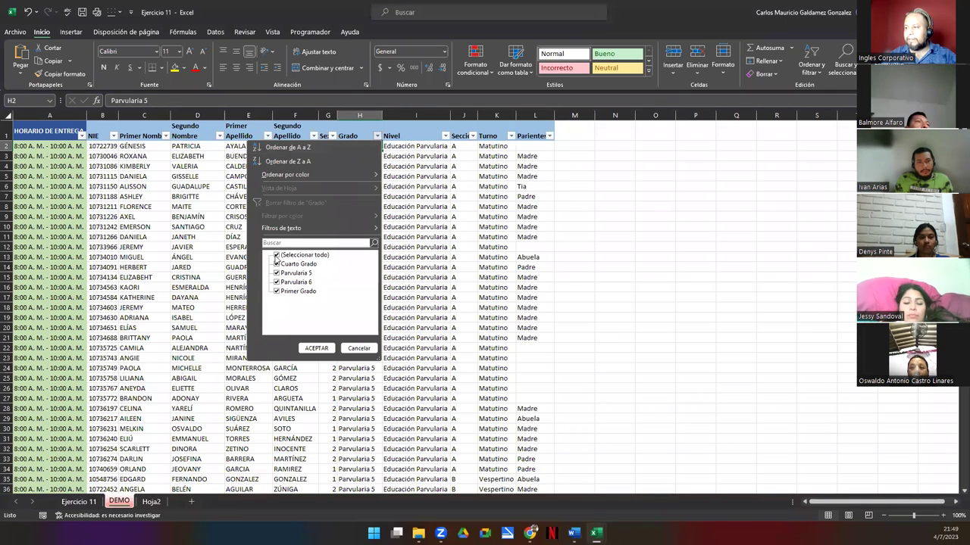
click(276, 255)
click(278, 273)
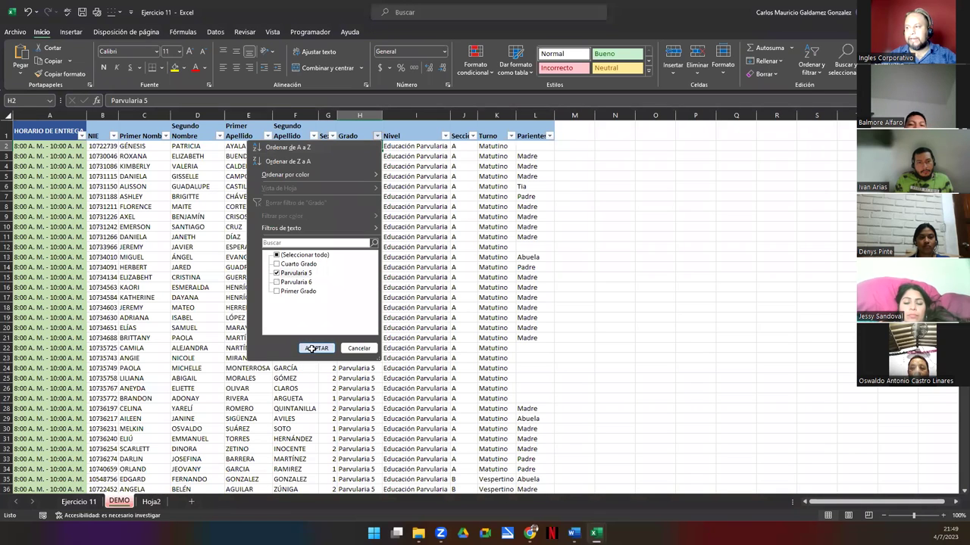
click(316, 349)
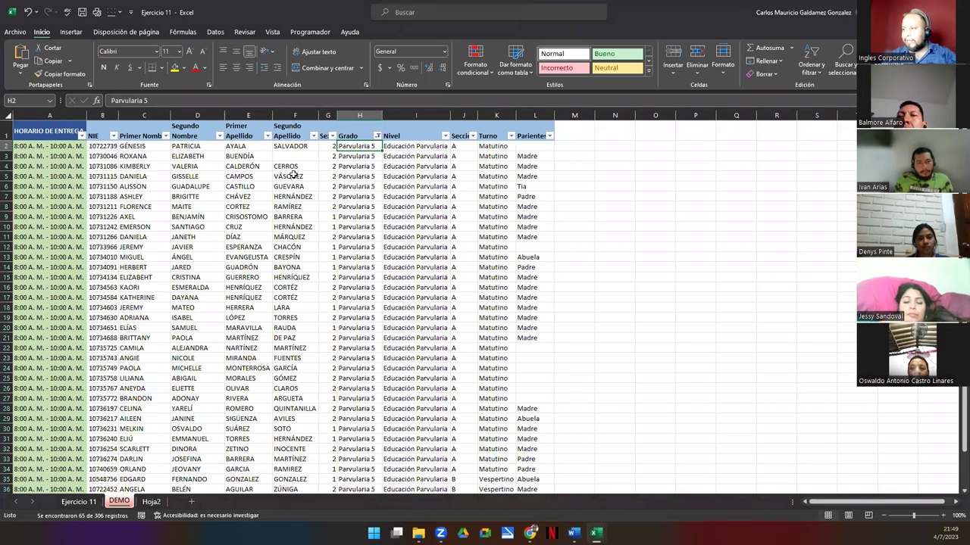
key(ctrl+z)
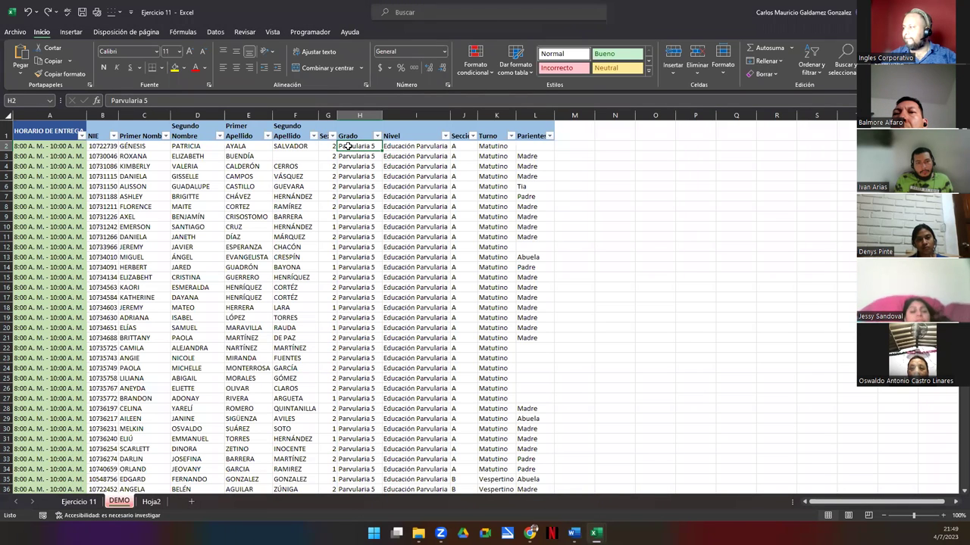
Step: Check the count of all Grado entries, and filter the column to show only Parvularia 5
key(ctrl+shift+Down)
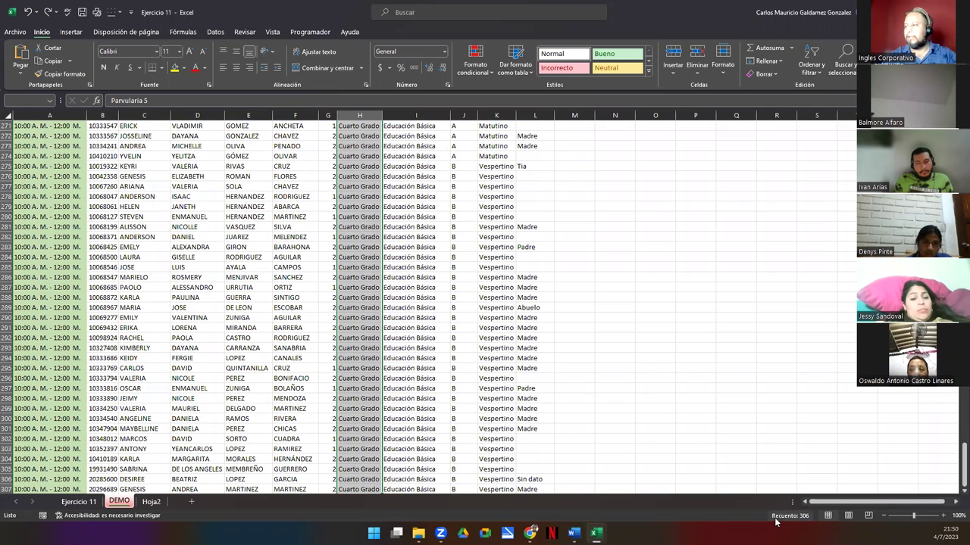
key(ctrl+Up)
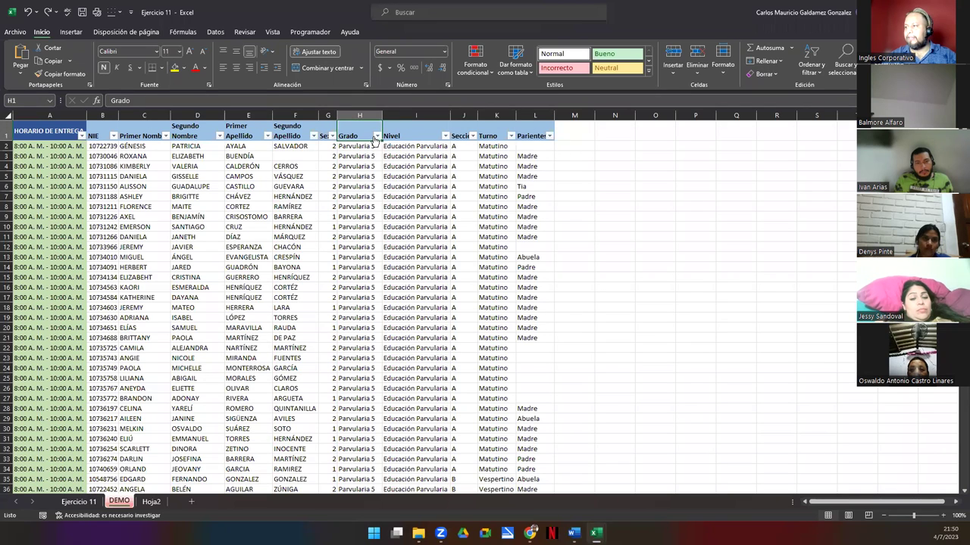
click(377, 136)
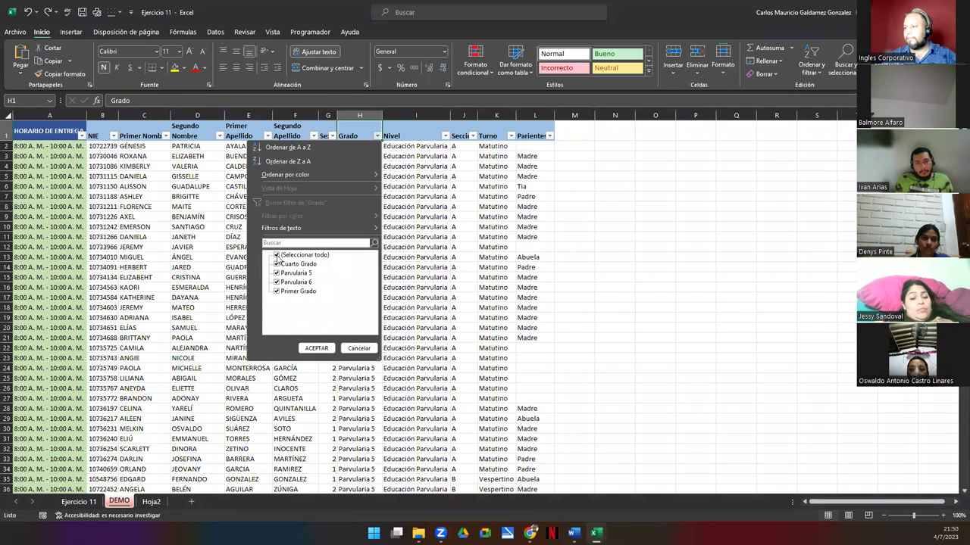
click(277, 255)
click(276, 273)
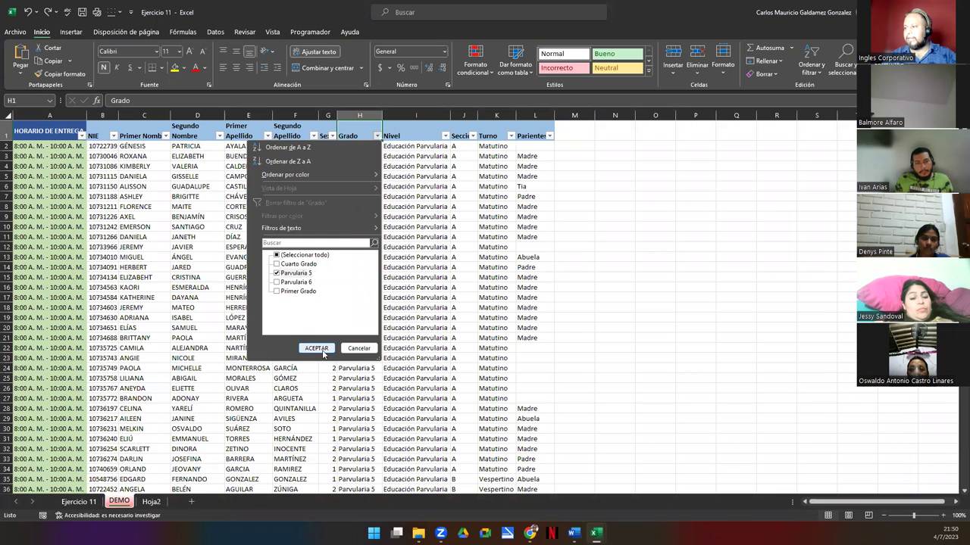
click(316, 349)
Step: Select the filtered Grado entries from H2 down to the last row to check their count
click(353, 149)
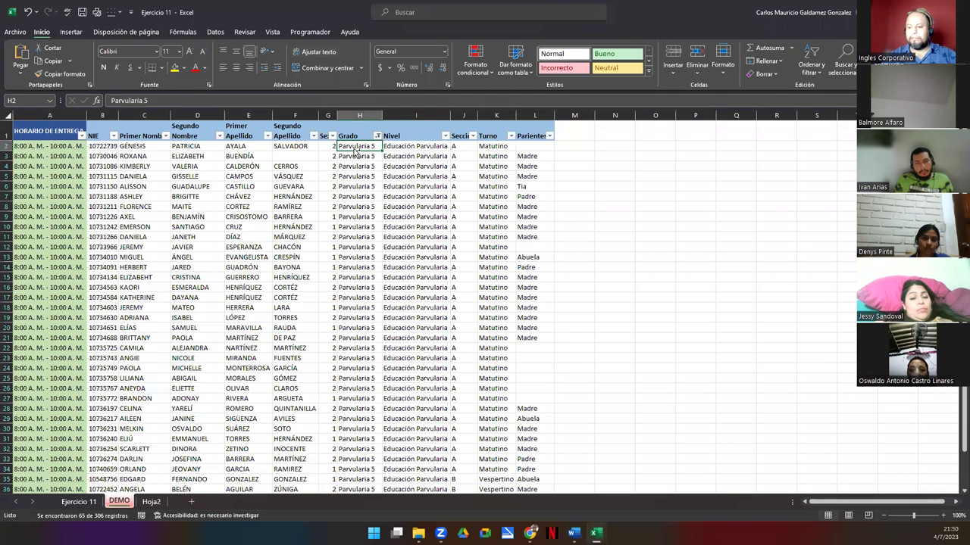
key(ctrl+shift+Down)
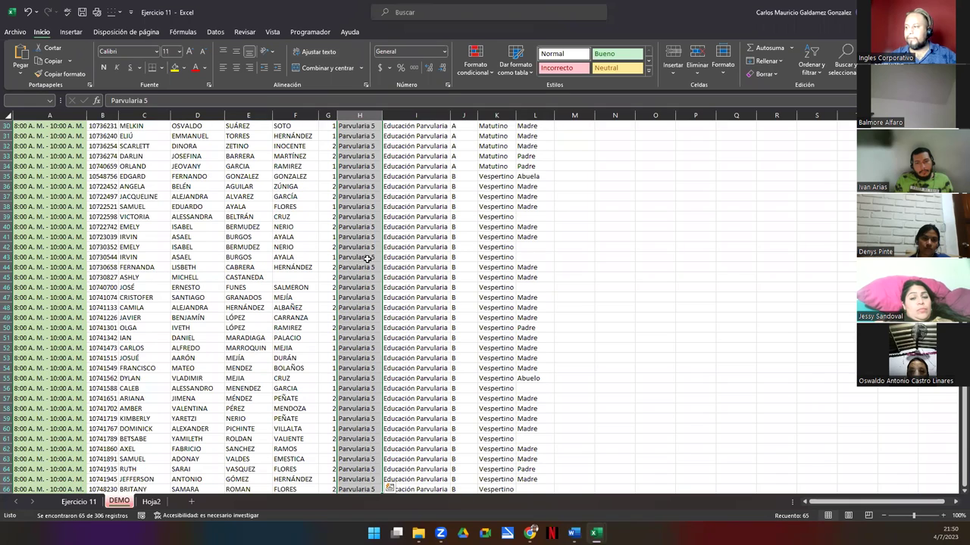
scroll(367, 259, up, 10)
click(346, 149)
click(352, 136)
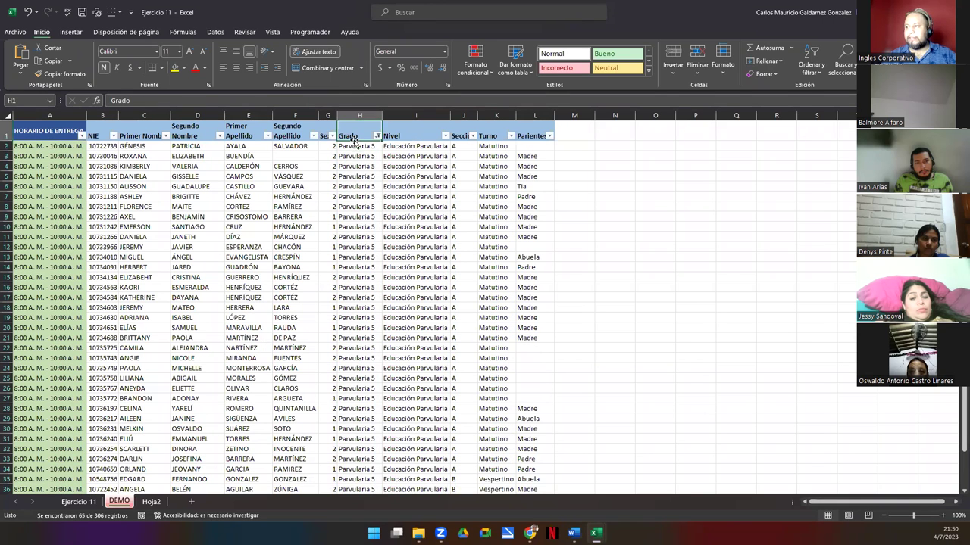
Step: Filter the Parientes column to show only Abuela
click(551, 137)
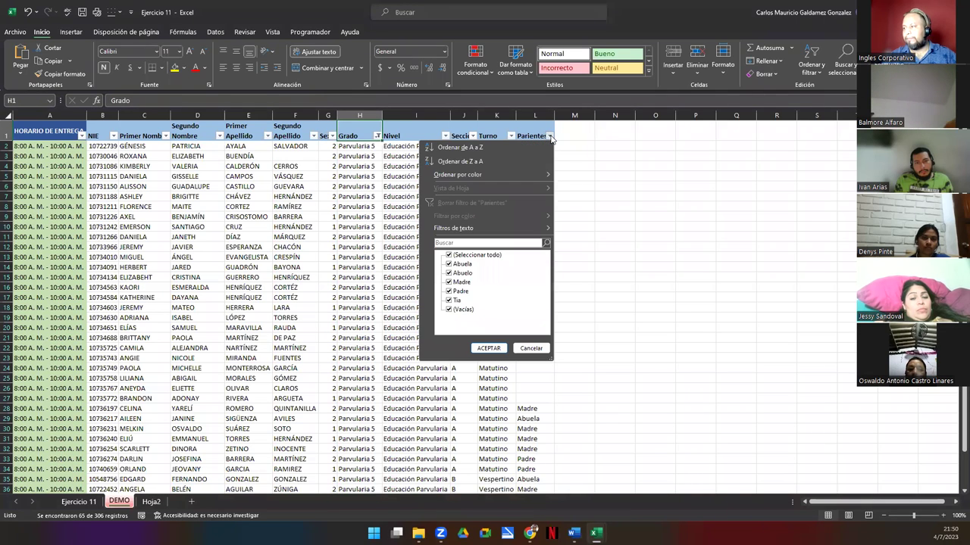
click(449, 255)
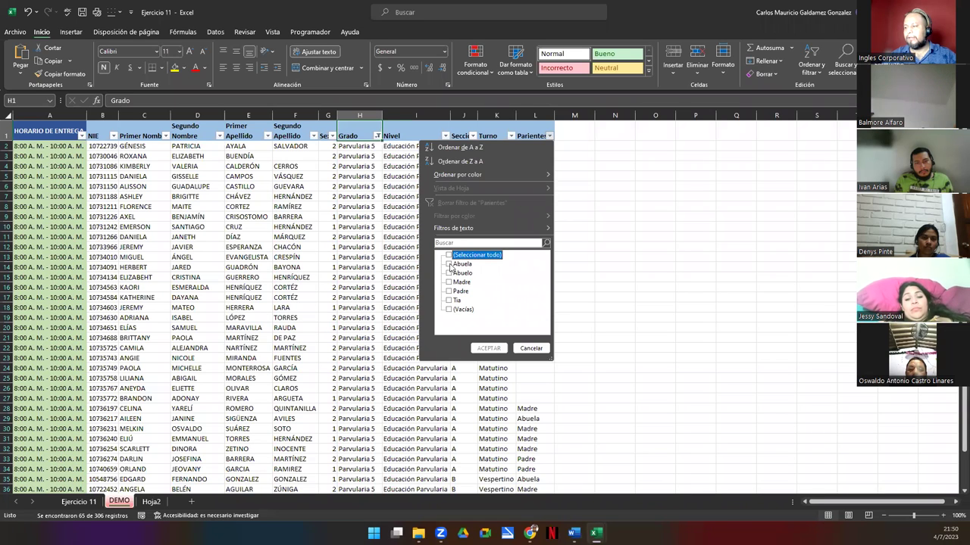
click(449, 264)
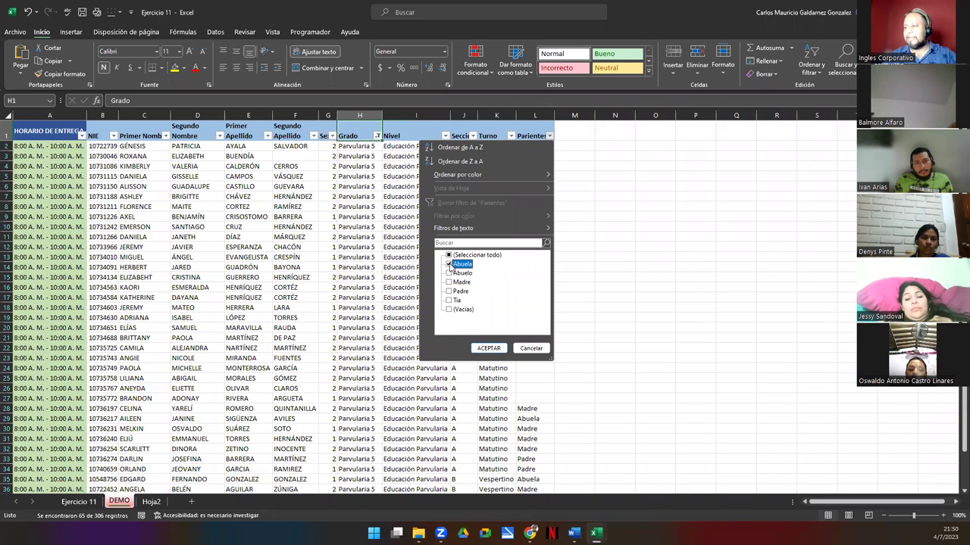
click(488, 349)
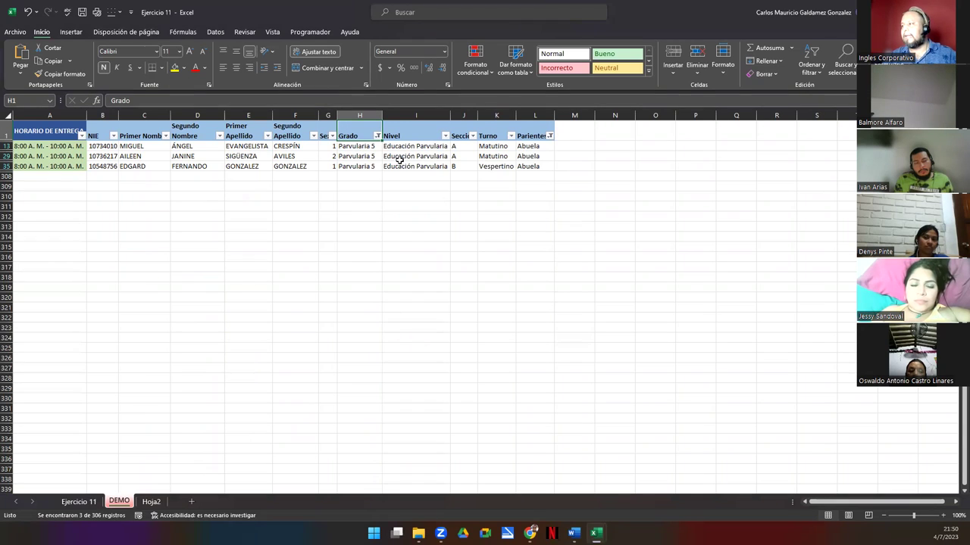
Step: Filter the Sección column to show only section A
click(472, 137)
click(382, 272)
click(411, 348)
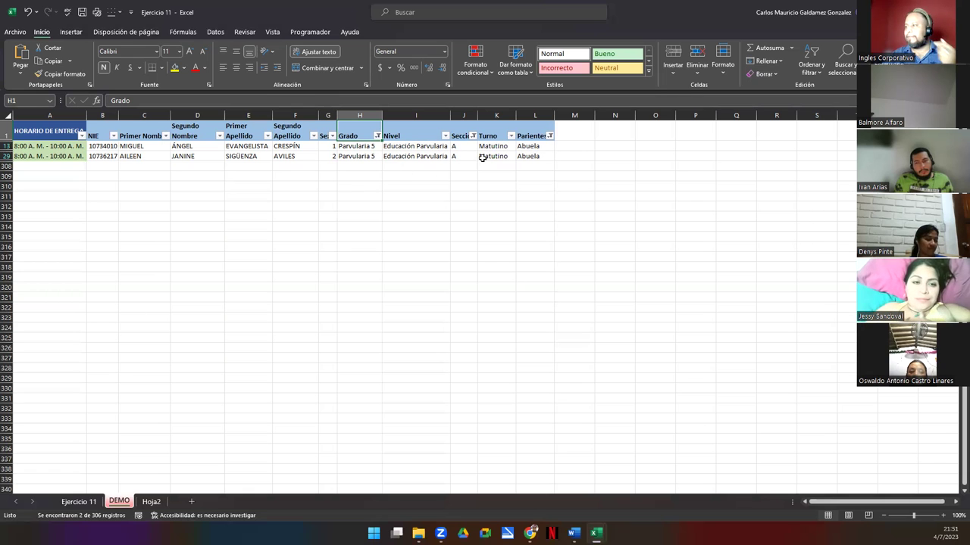
Step: Change the Parientes filter to show Madre instead of Abuela
click(550, 136)
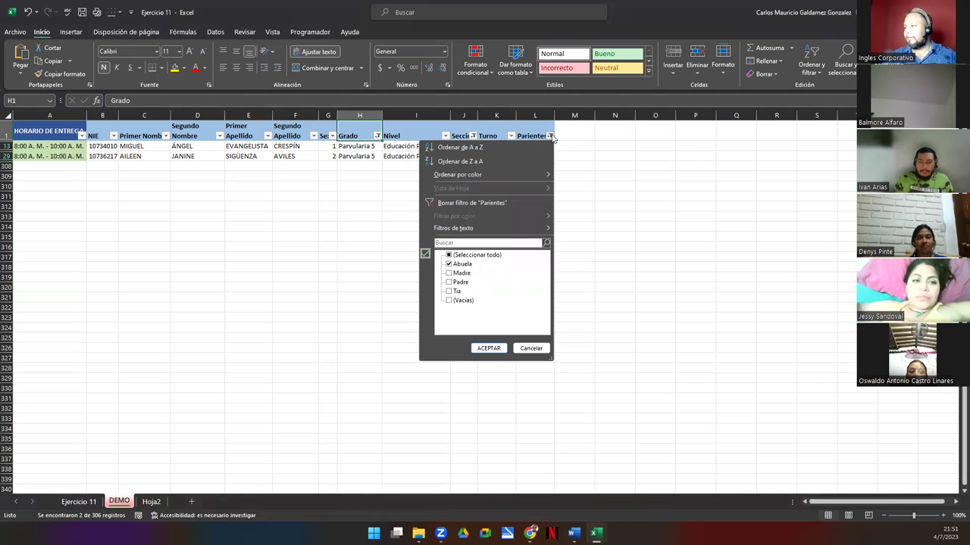
click(448, 273)
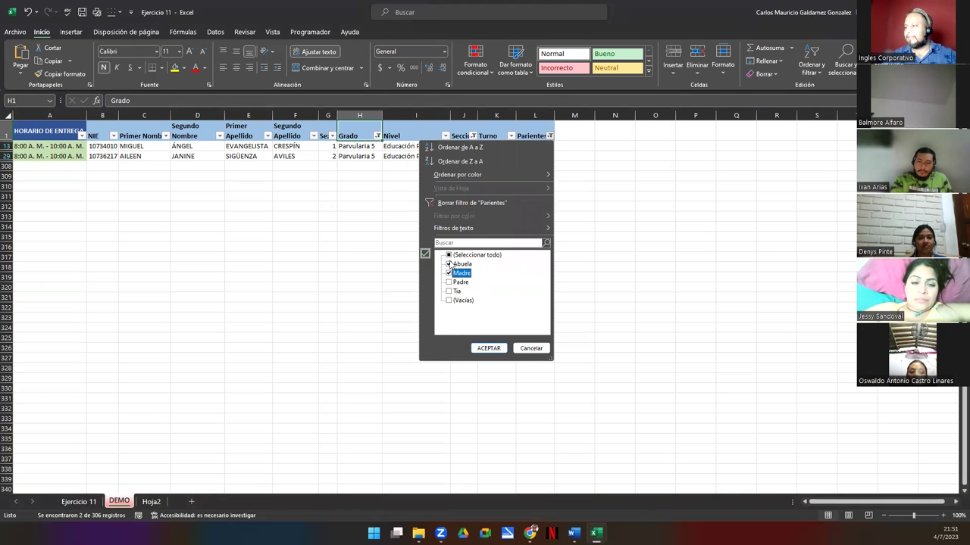
click(448, 264)
click(488, 349)
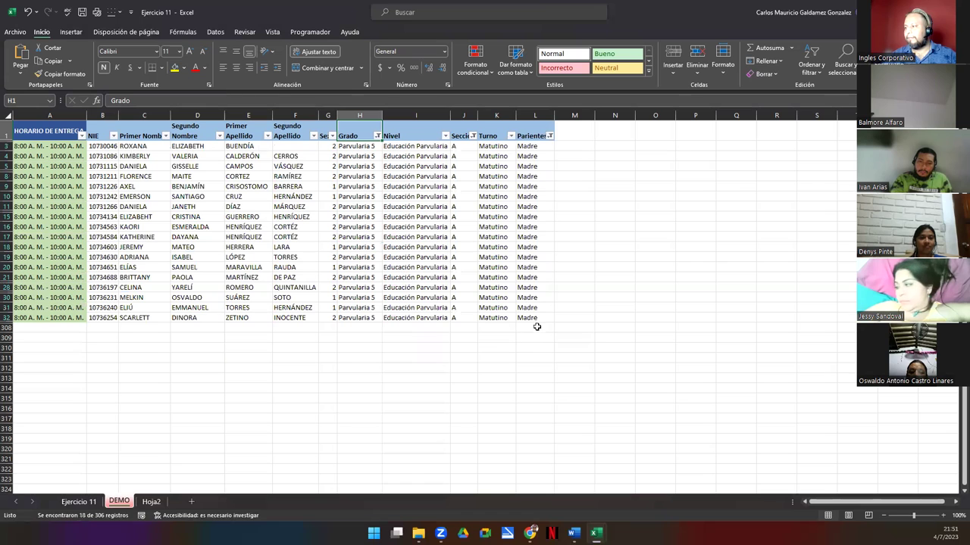
Step: Review the filtered entries in the Parientes, Sección and Grado columns and the criterion applied to Grado
drag(535, 318, 535, 145)
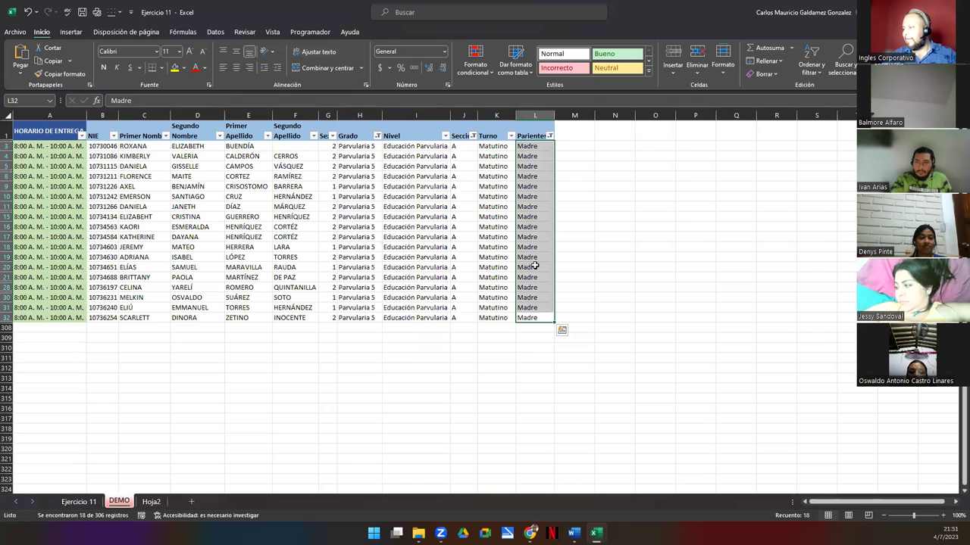
drag(457, 146, 457, 315)
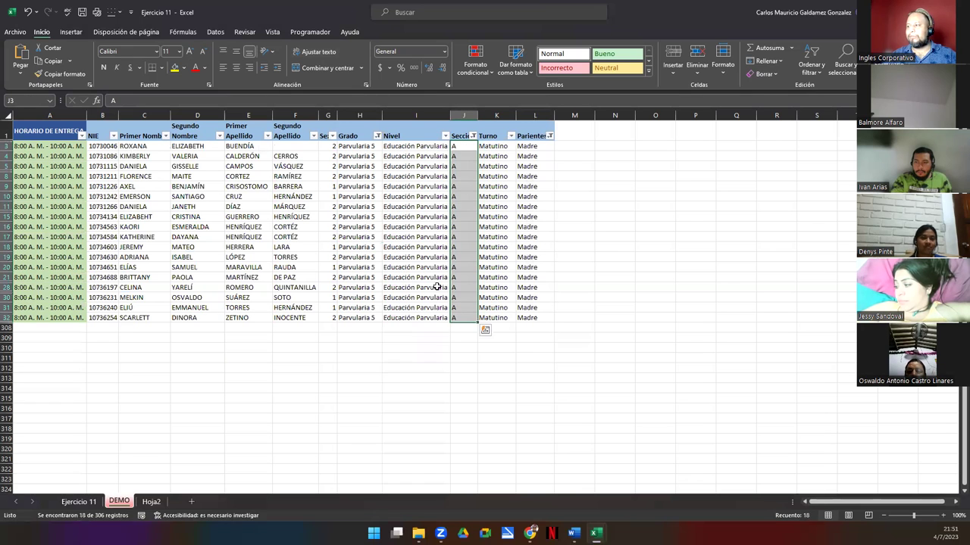
drag(351, 147, 369, 318)
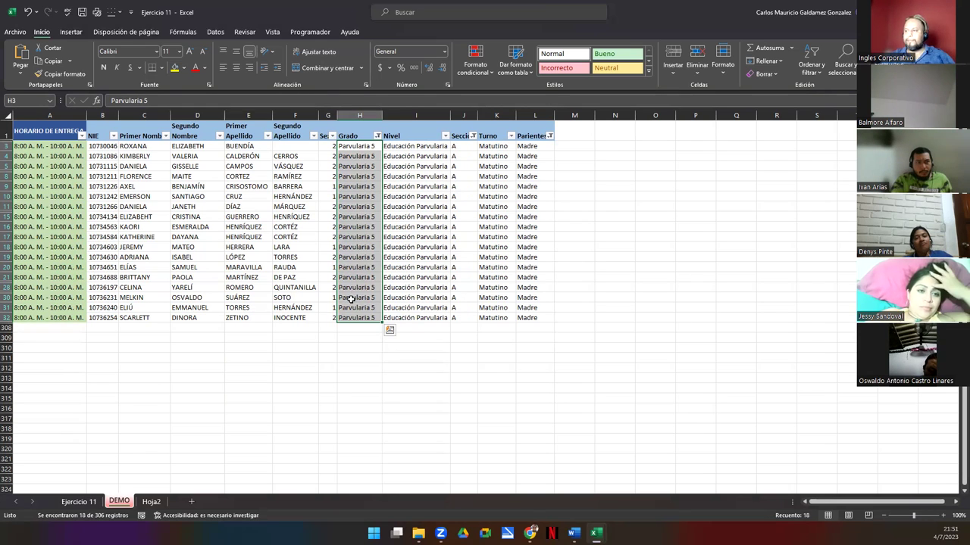
click(323, 297)
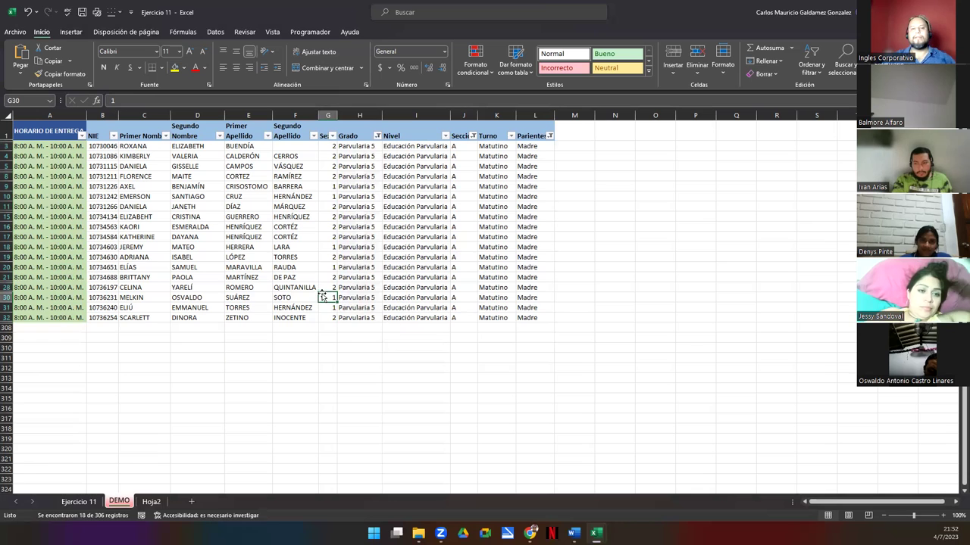
click(280, 269)
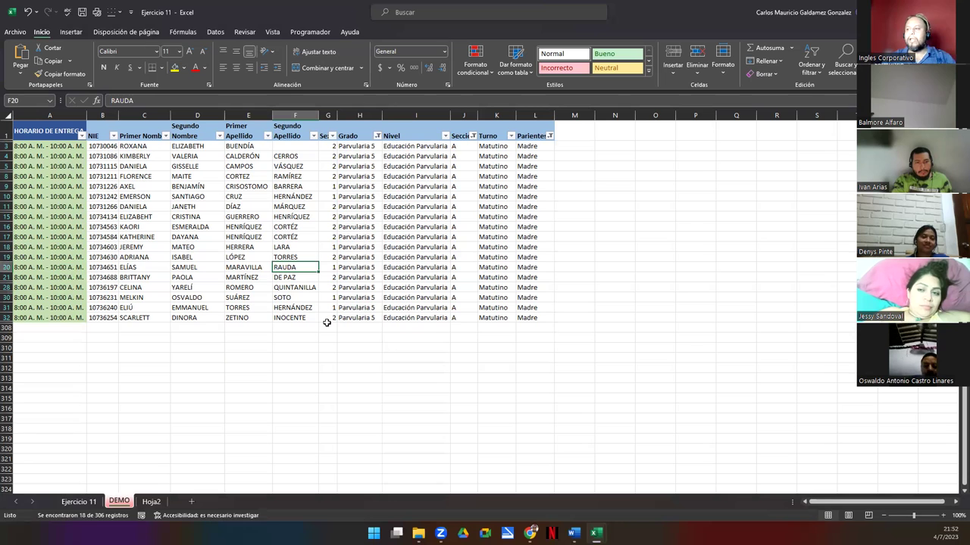
click(183, 165)
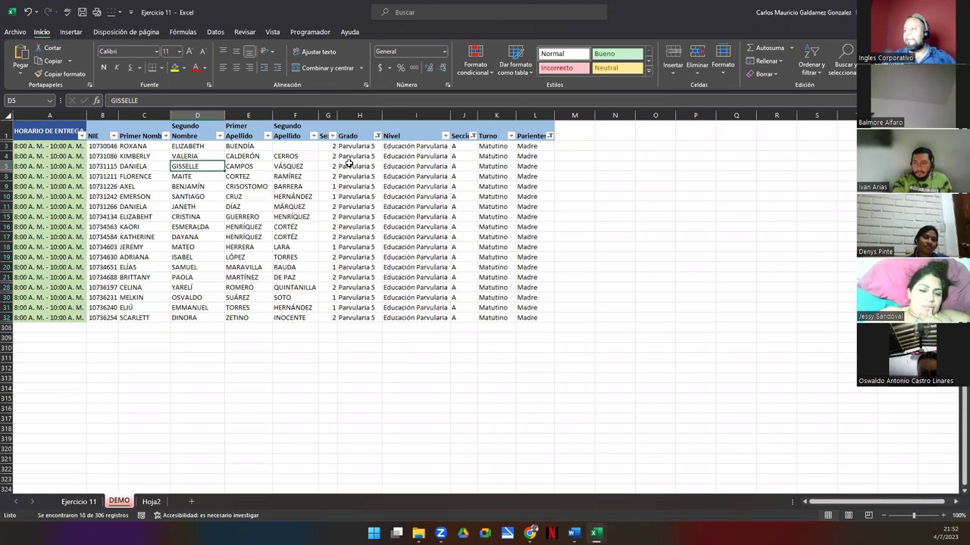
mouse_move(380, 138)
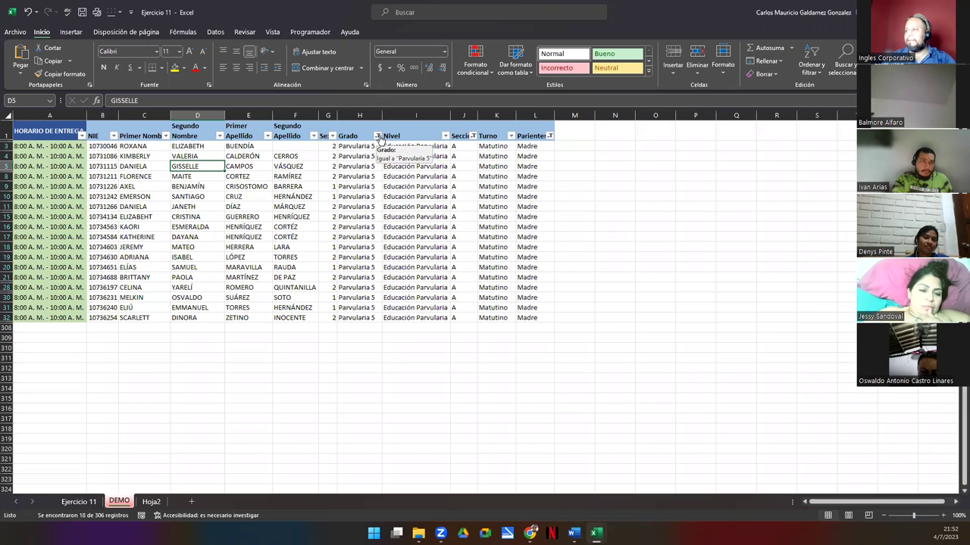
Step: Clear all applied filters to restore the complete student list, and look through its rows
click(209, 32)
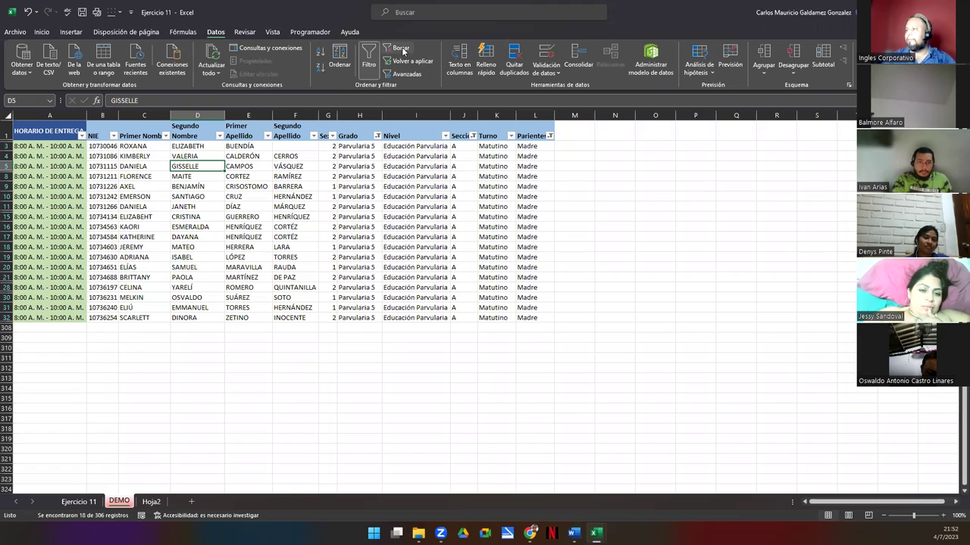
click(402, 47)
scroll(442, 296, down, 20)
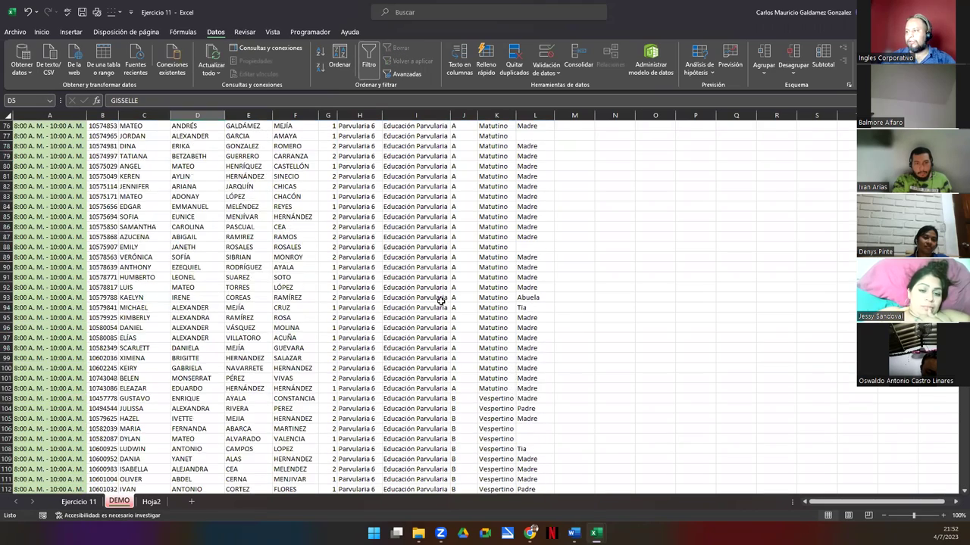
scroll(442, 309, up, 20)
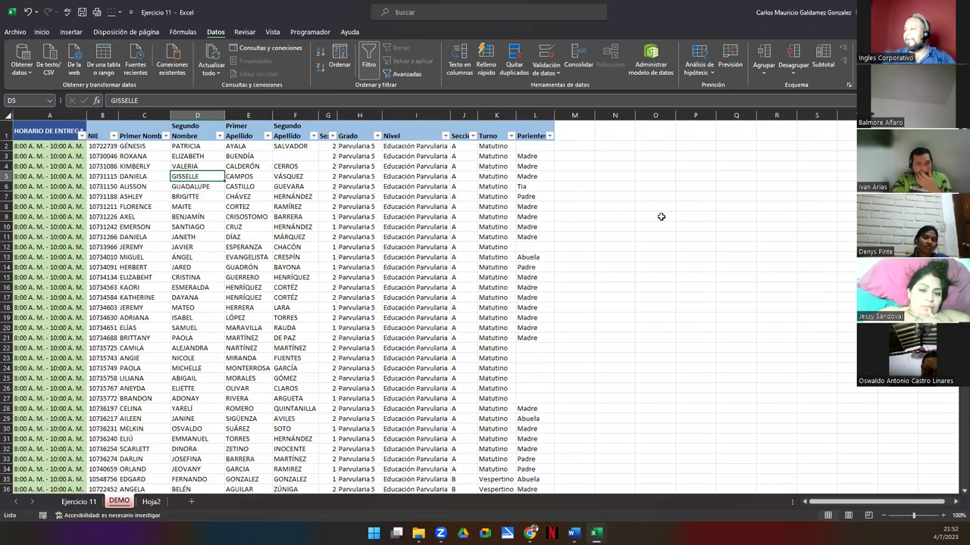
Step: Write the exercise instruction "Filtrar por Sexo 2=Femenino, Parvularia 6, Vespertino" in cell N7, beside the student list
click(608, 198)
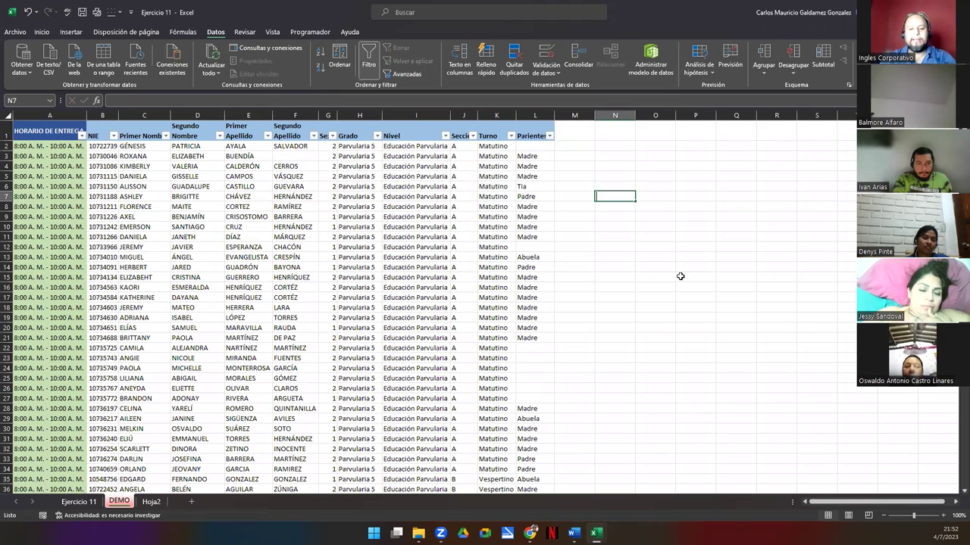
text(Filtr)
text(r Sexo 2)
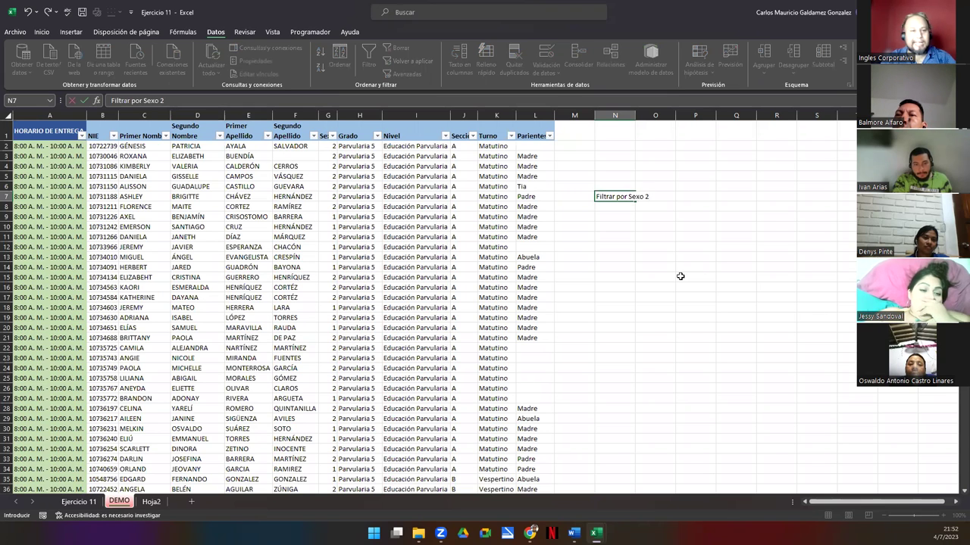
text(=Fe)
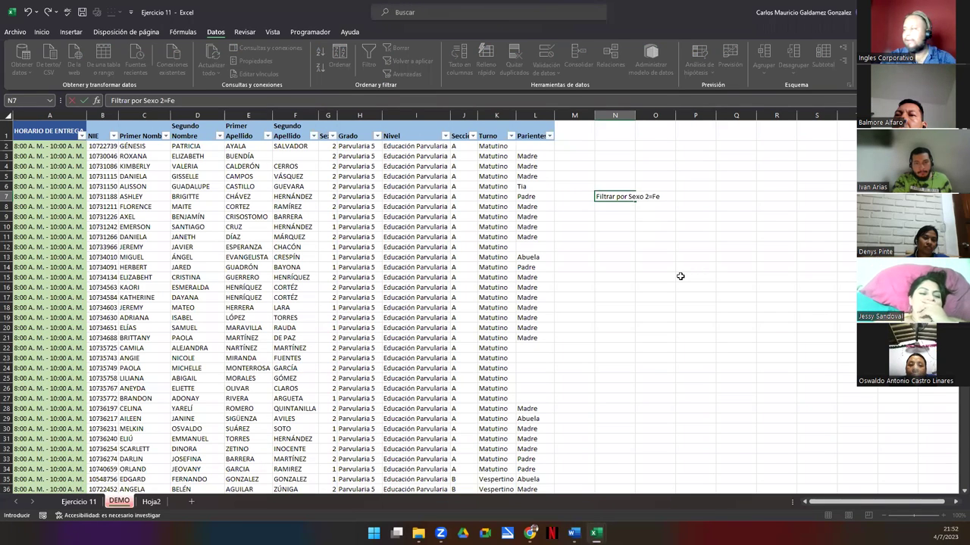
text(nenino,)
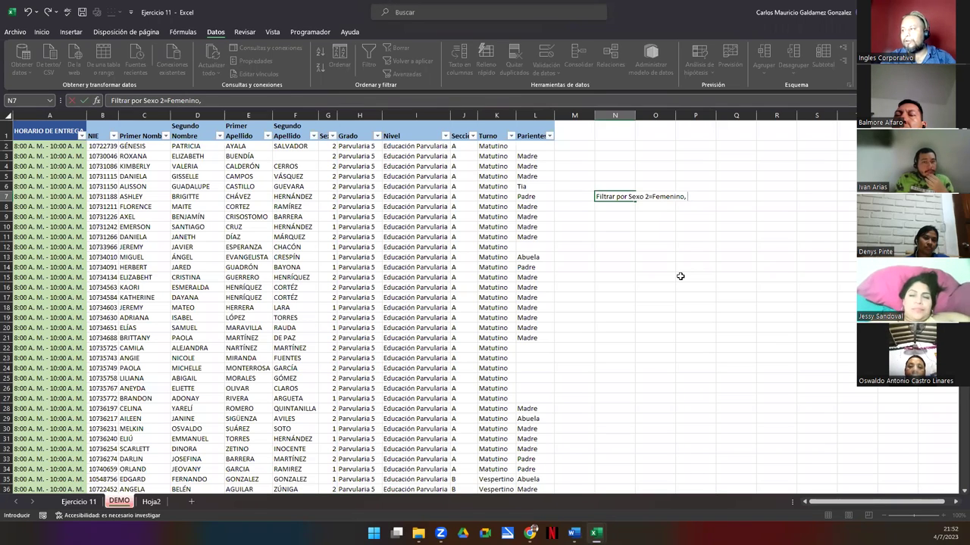
text( Par)
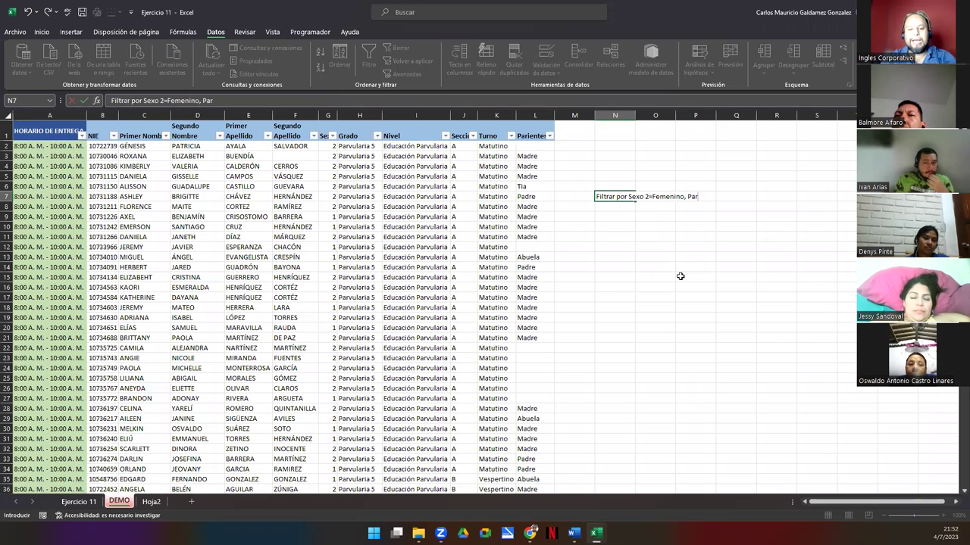
text(vularia 6)
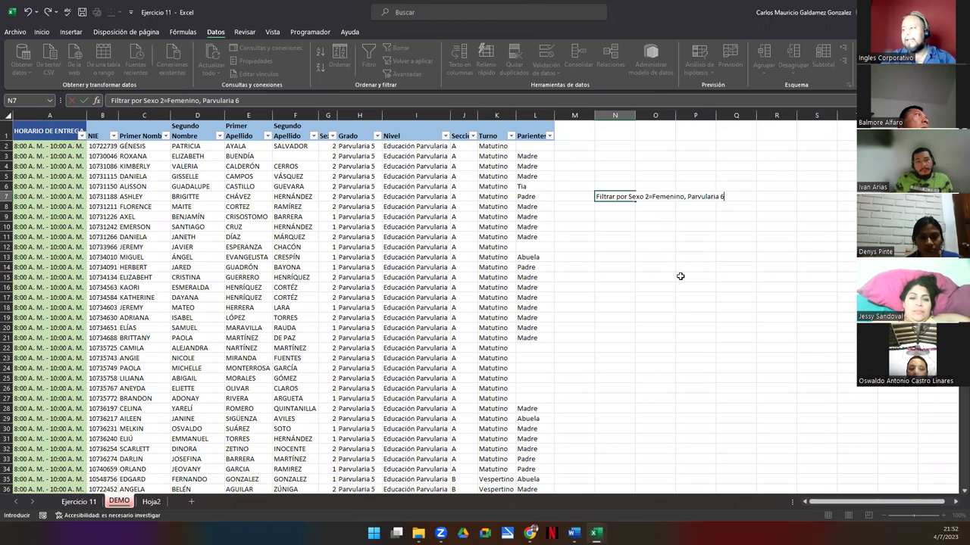
text(Vespertino)
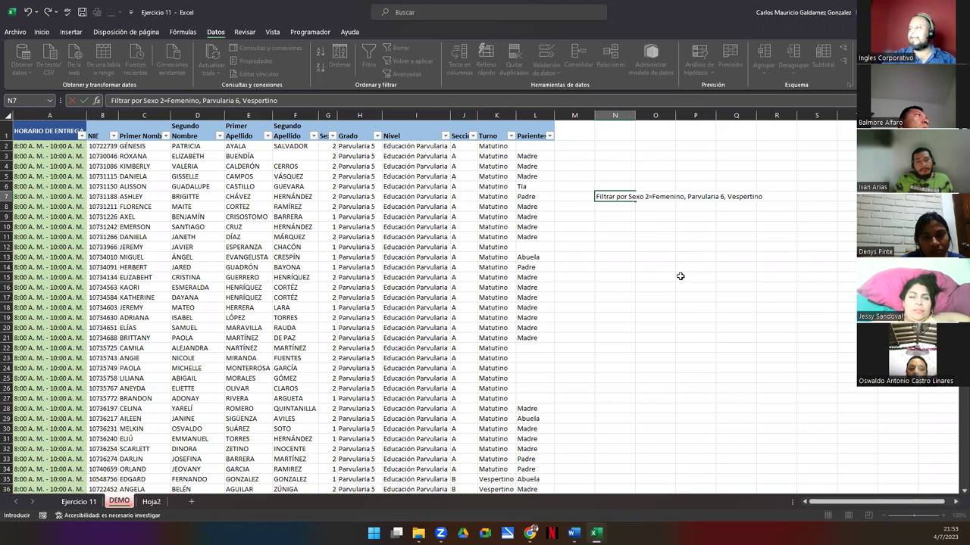
key(Return)
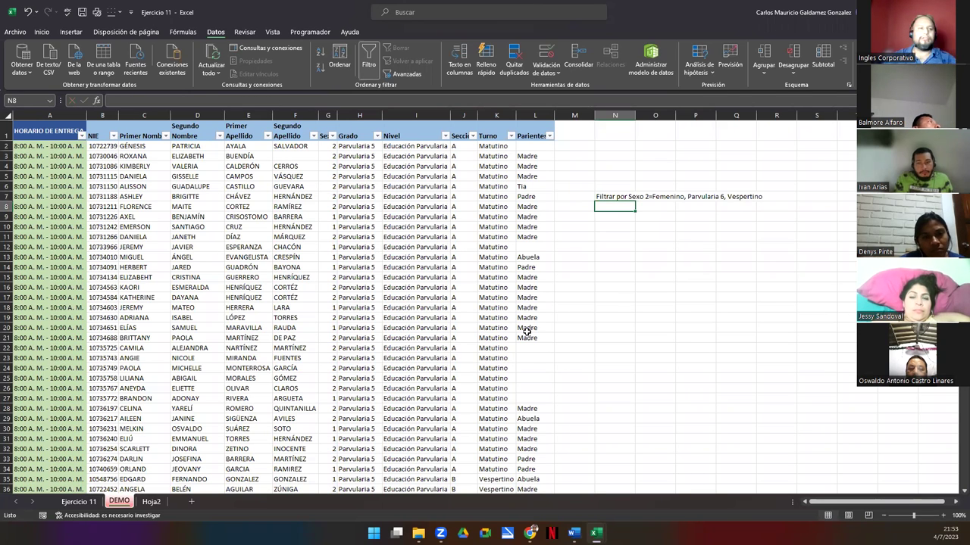
Step: Filter the Sexo column to show only value 2 and check the filtered entries down the column
click(332, 136)
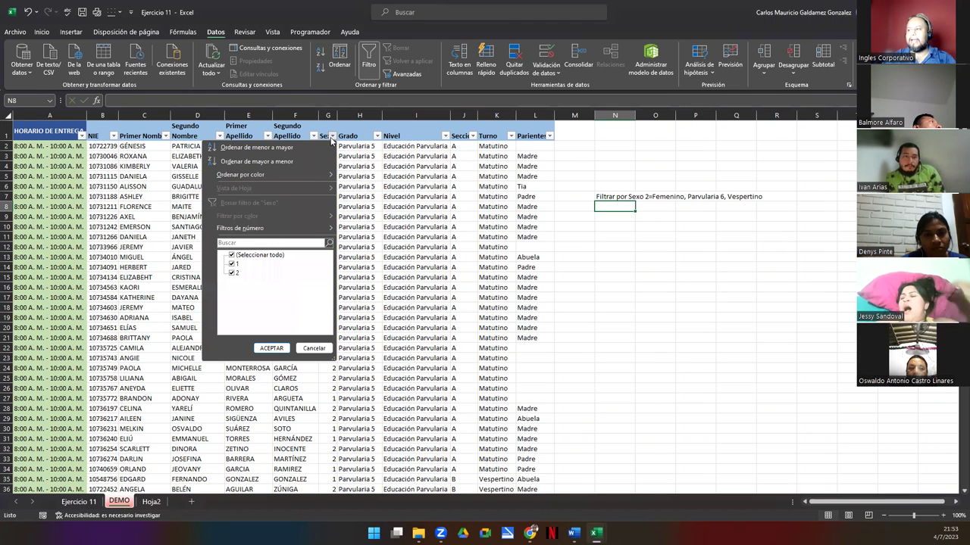
click(232, 265)
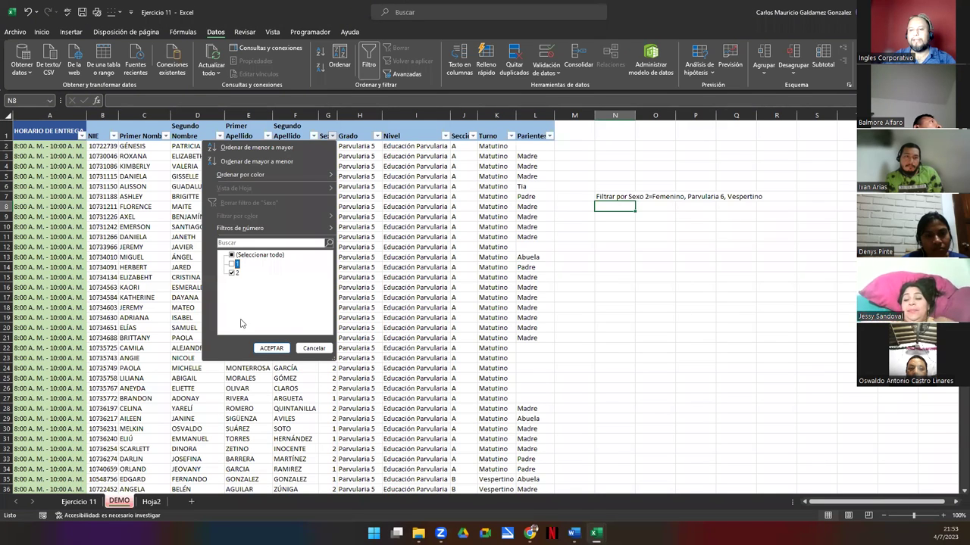
click(271, 349)
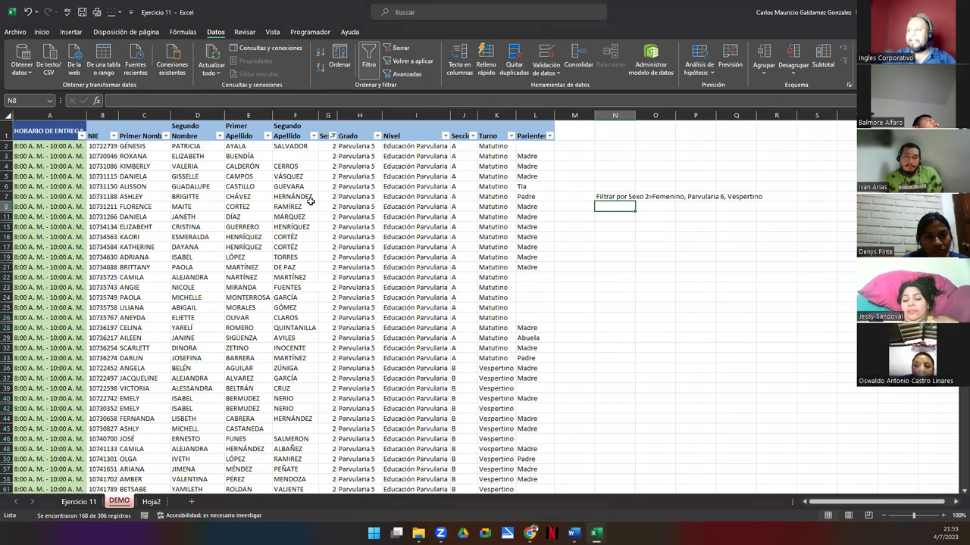
click(327, 149)
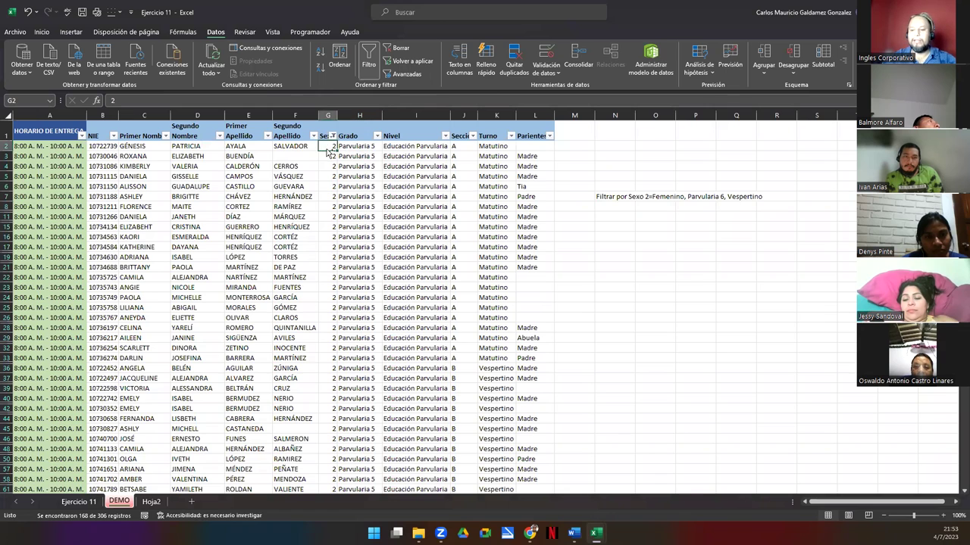
key(ctrl+shift+Down)
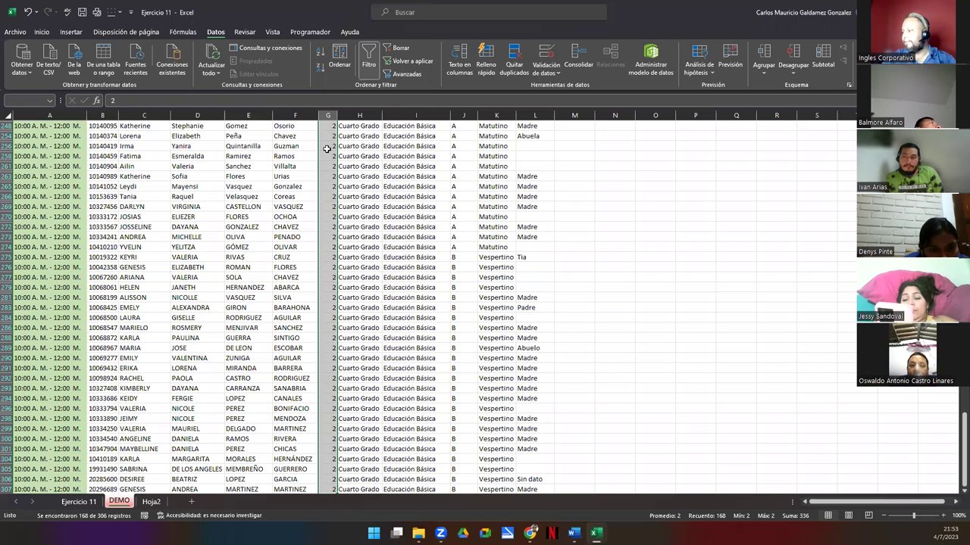
key(ctrl+Up)
key(Down)
key(Right)
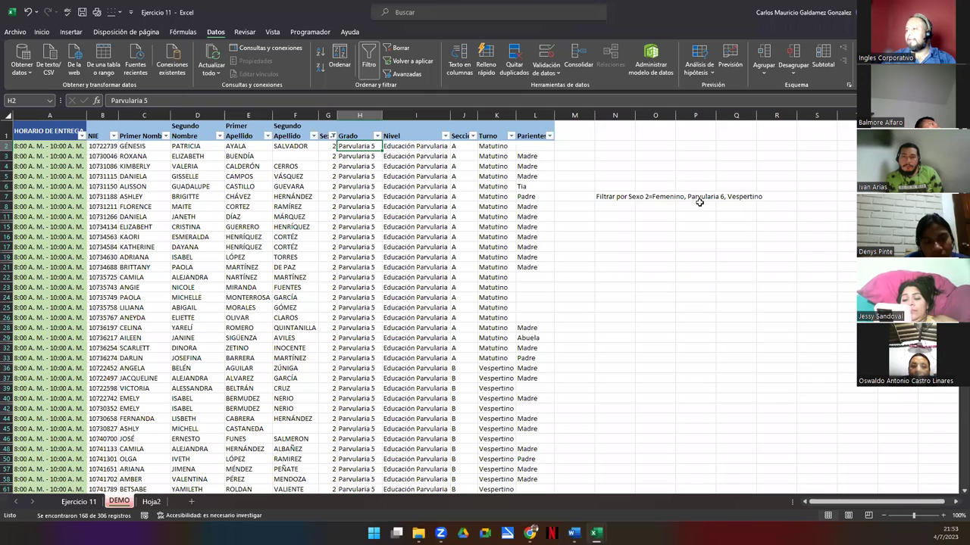
Step: Filter the Grado column to show only Parvularia 6 and check the filtered entries down the column
click(377, 137)
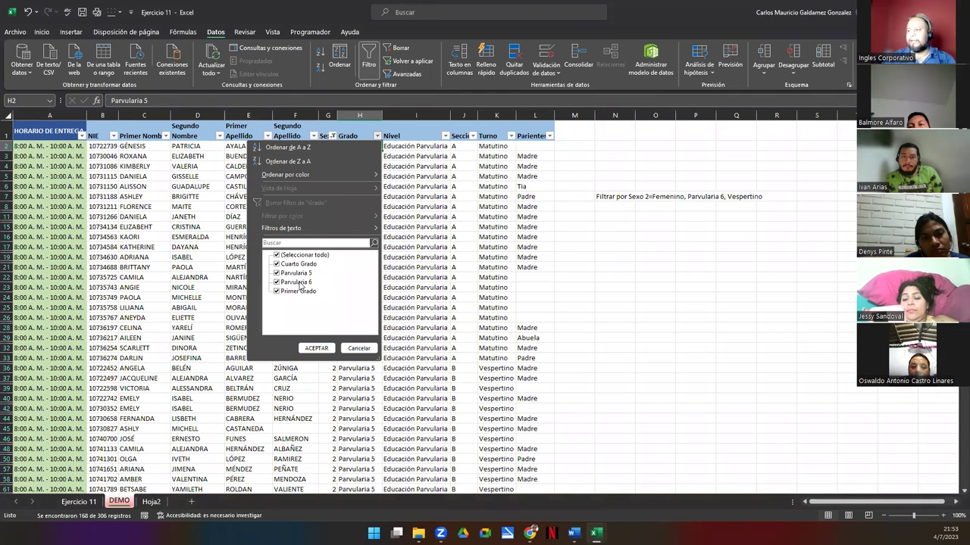
click(277, 256)
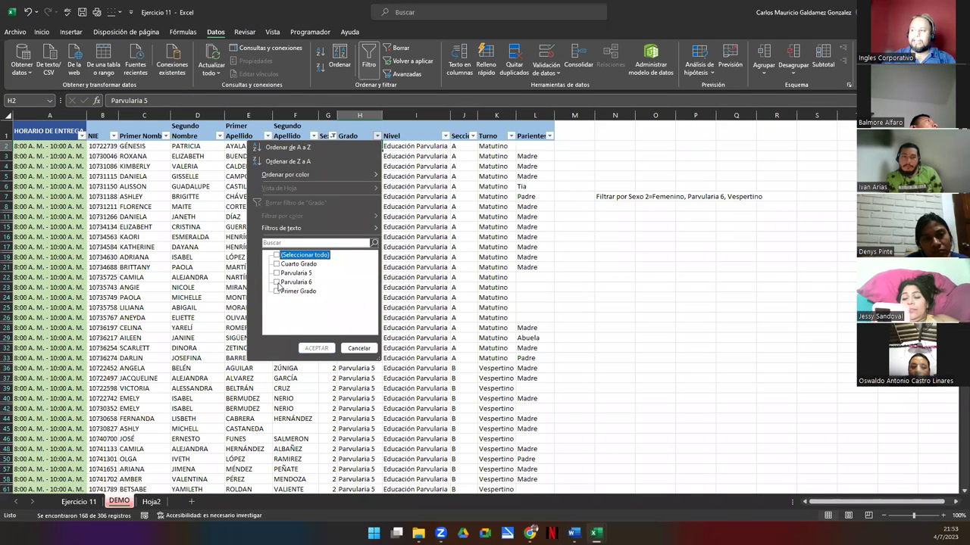
click(277, 283)
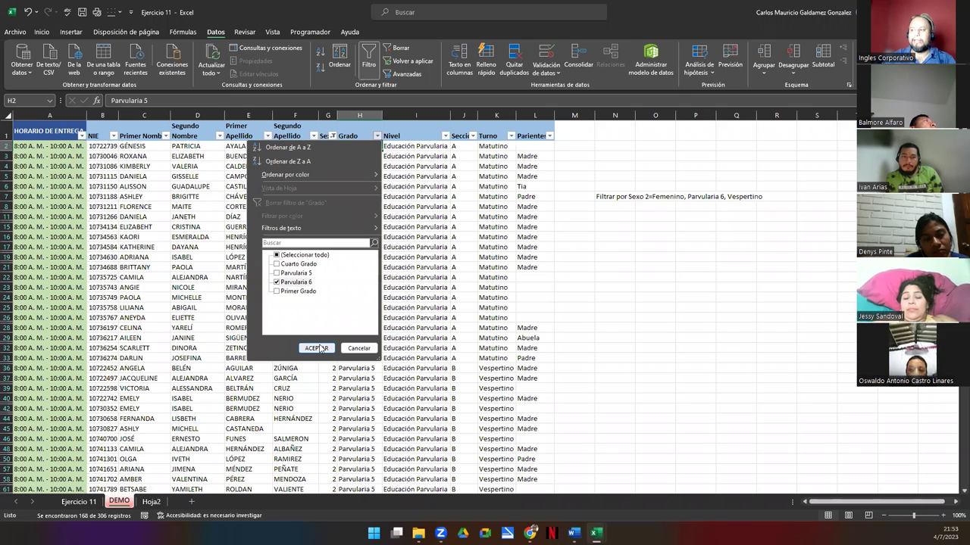
click(317, 349)
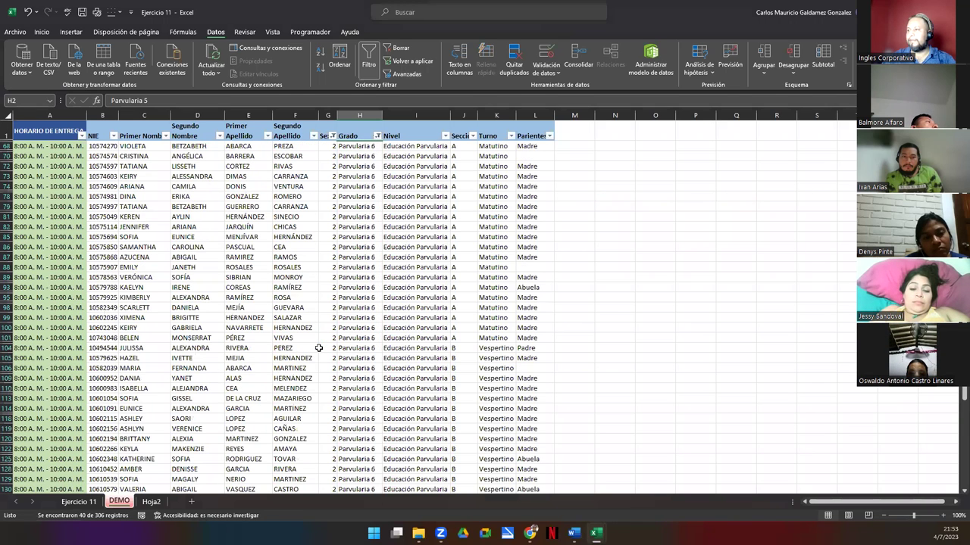
click(356, 147)
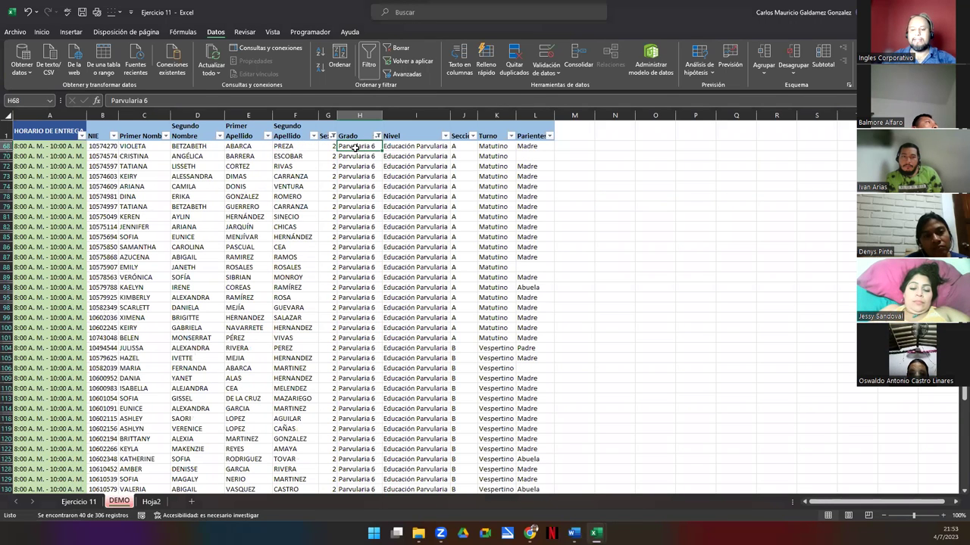
key(ctrl+shift+Down)
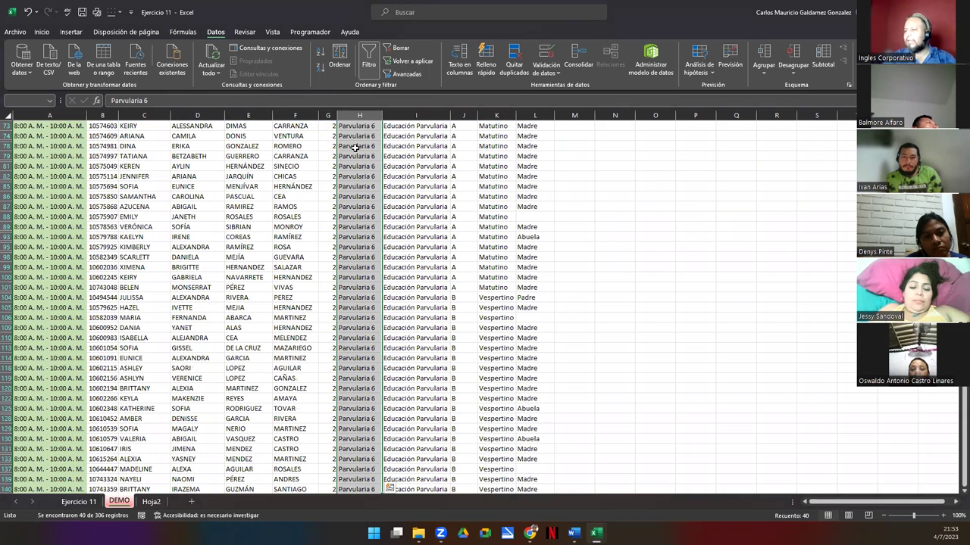
key(ctrl+Up)
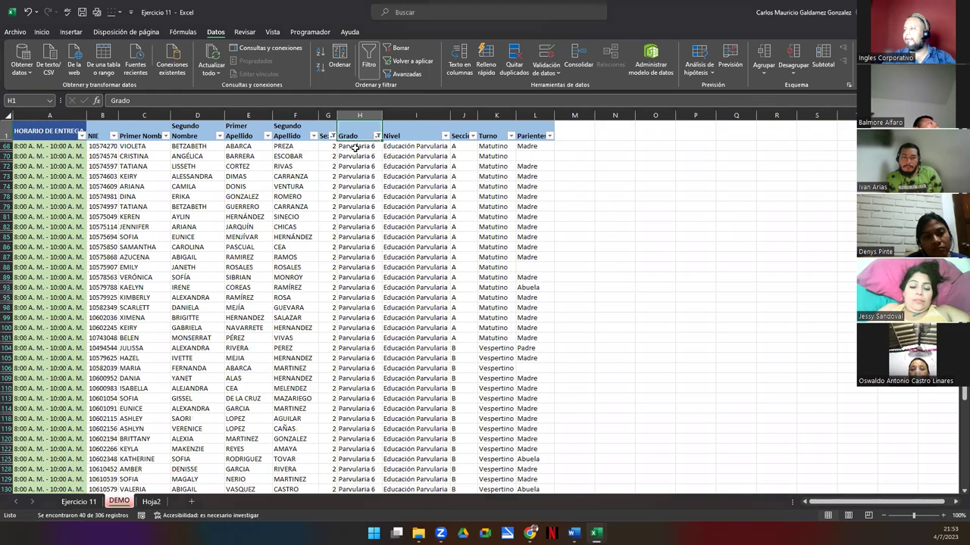
Step: Filter the Turno column to show only Vespertino
key(Right)
key(Right)
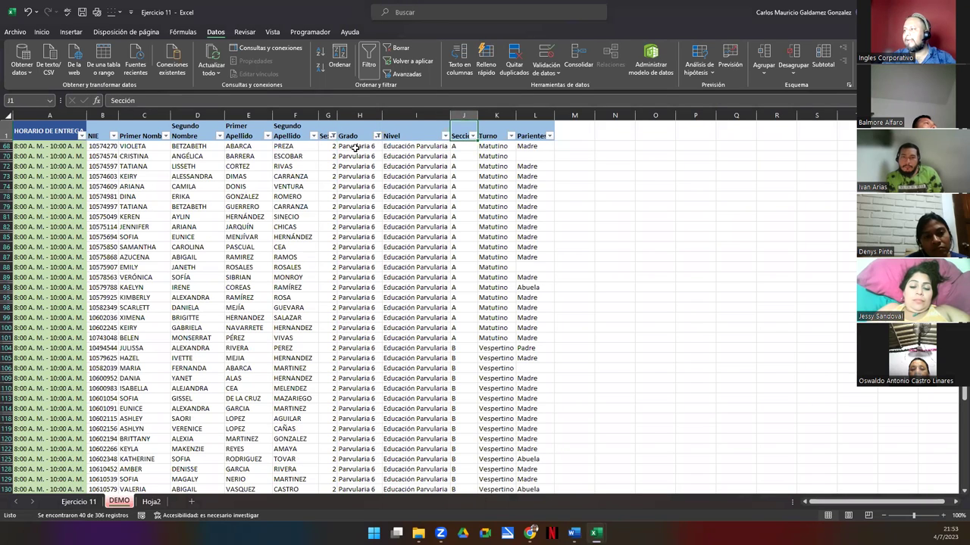
key(Right)
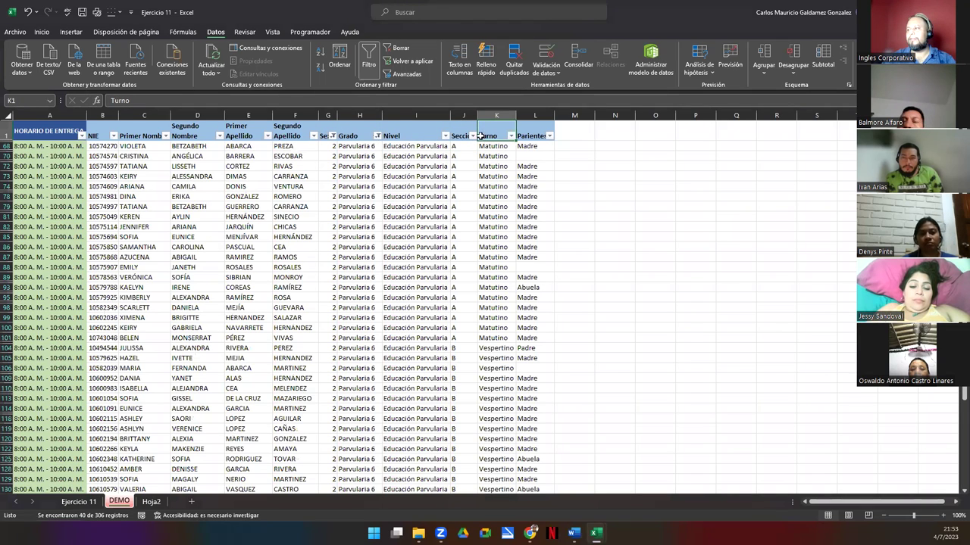
click(511, 136)
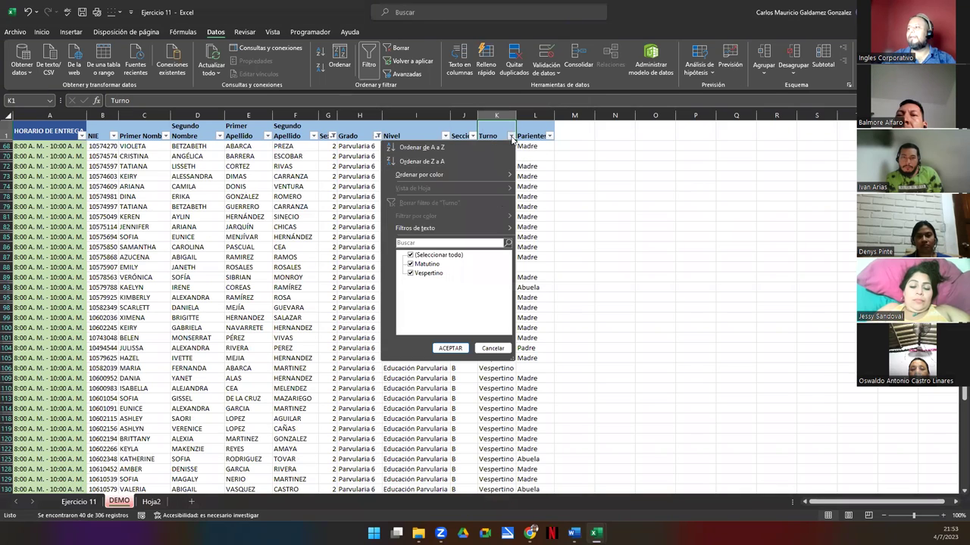
click(410, 265)
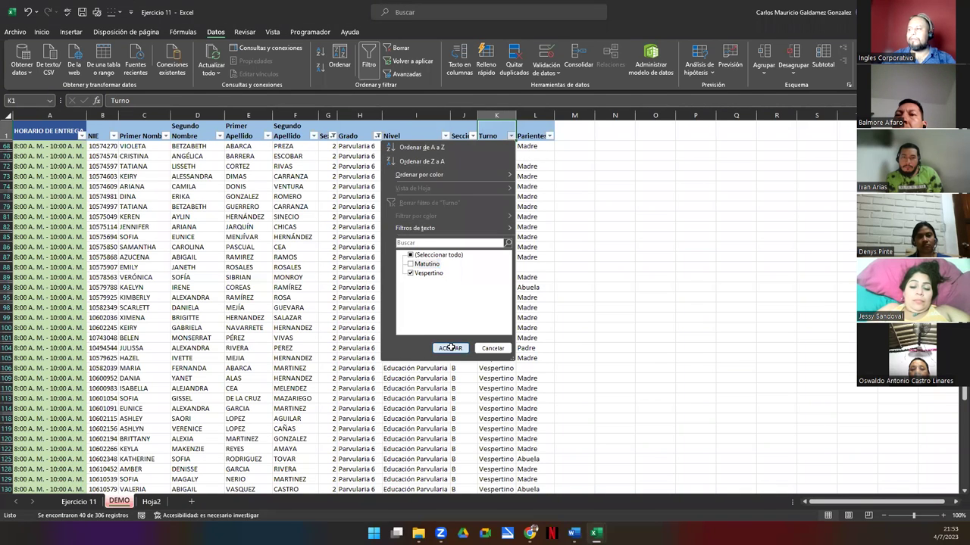
click(450, 348)
Step: Review the filtered Grado and Sexo entries and the headers of the filtered columns Sexo, Grado and Turno
drag(350, 147, 338, 342)
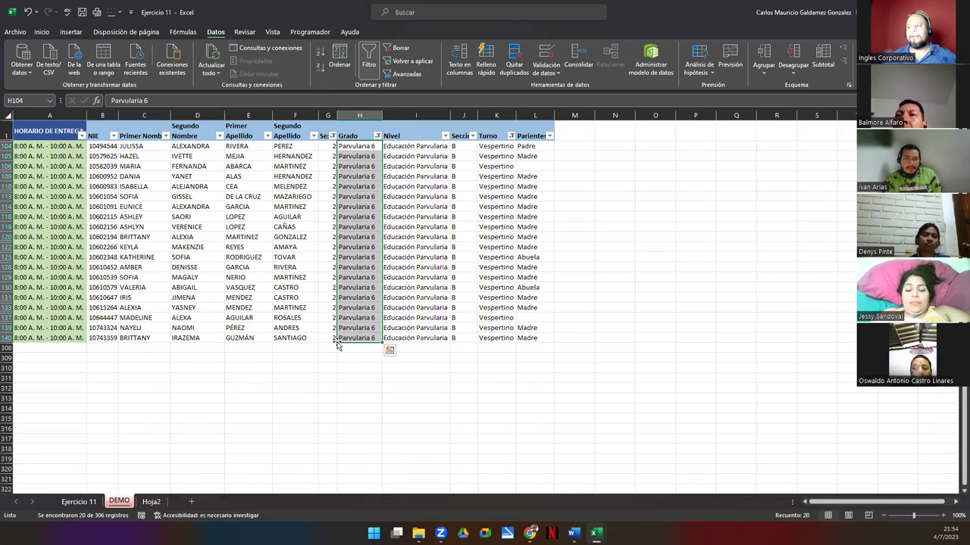
click(373, 218)
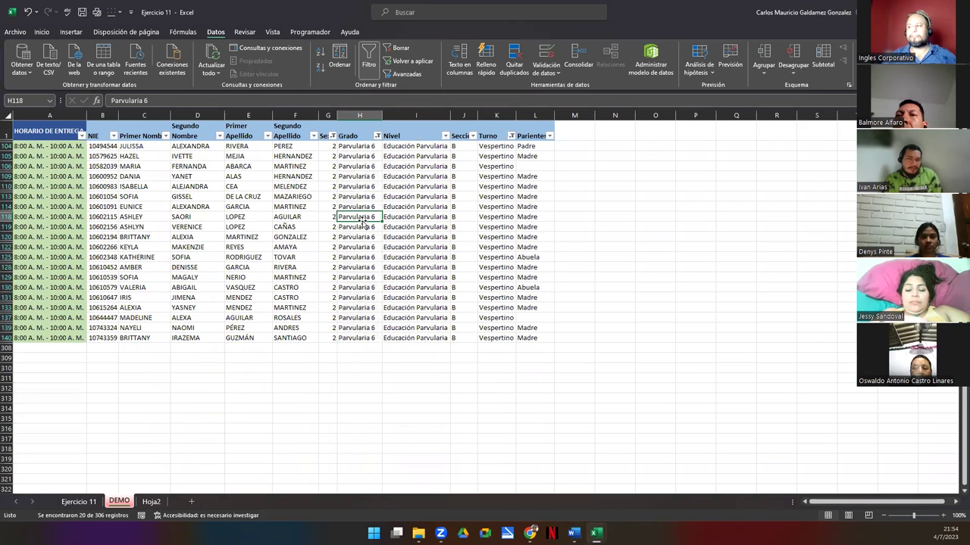
click(331, 136)
drag(331, 135, 359, 137)
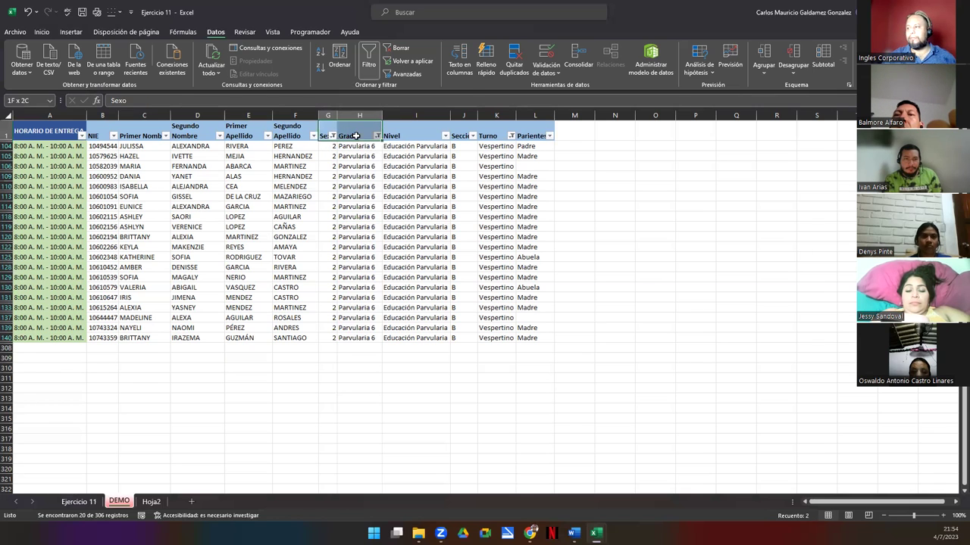
ctrl+click(532, 134)
ctrl+click(494, 132)
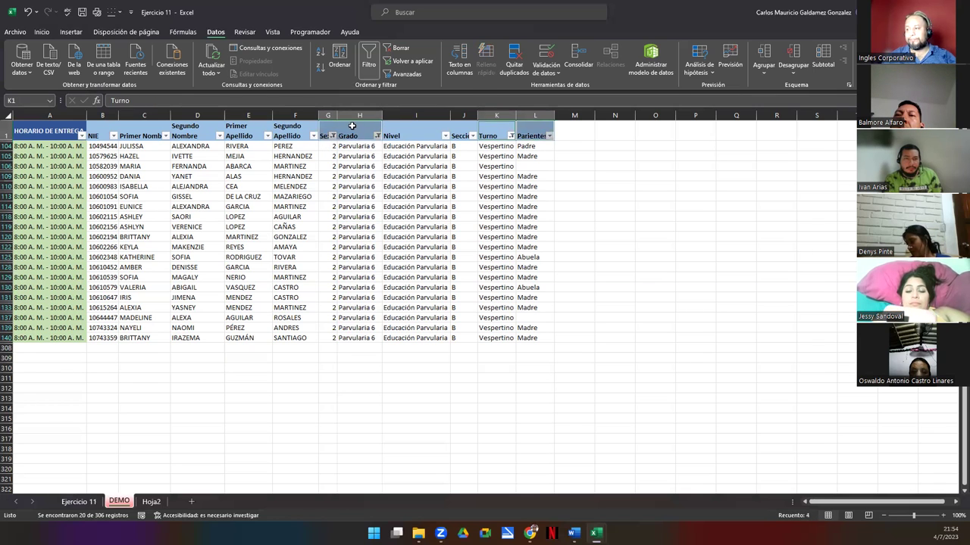
drag(325, 135, 359, 136)
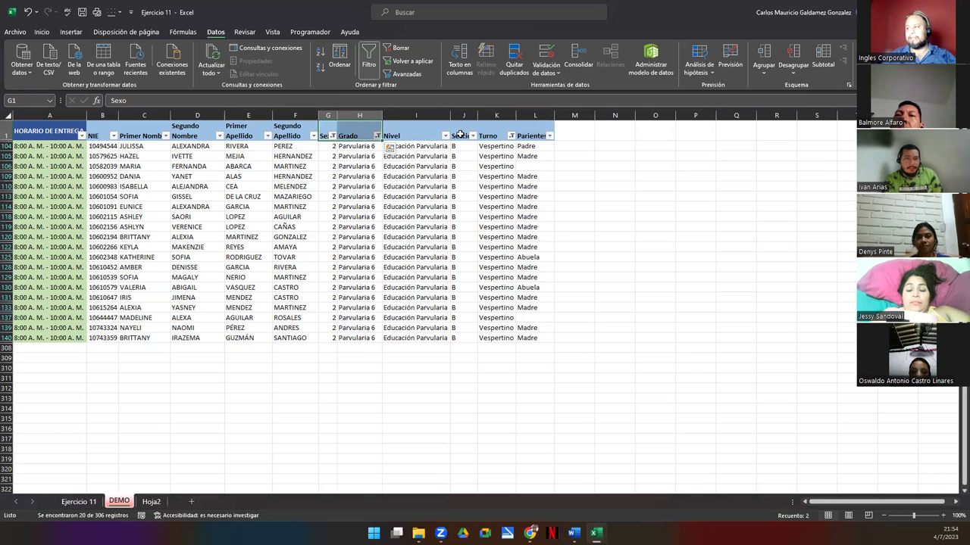
ctrl+click(499, 129)
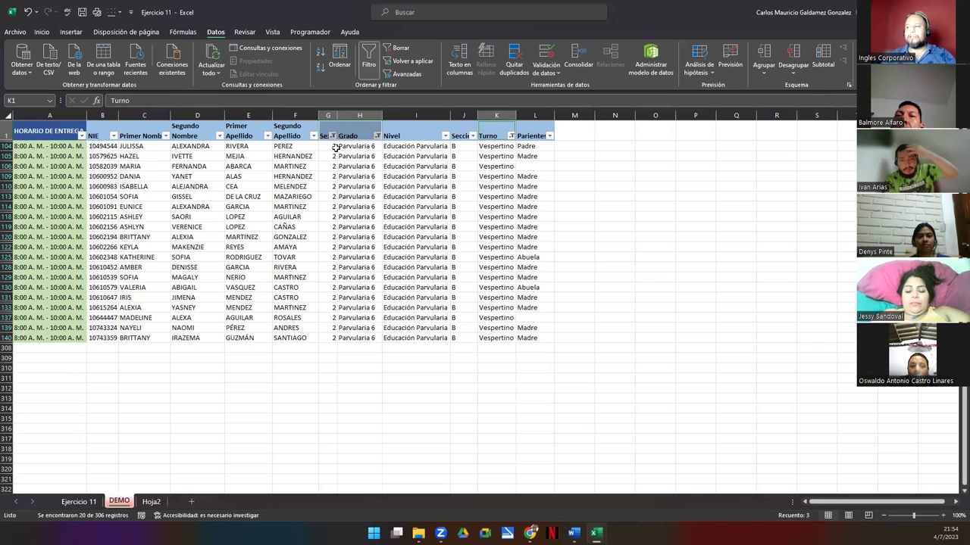
drag(326, 146, 331, 338)
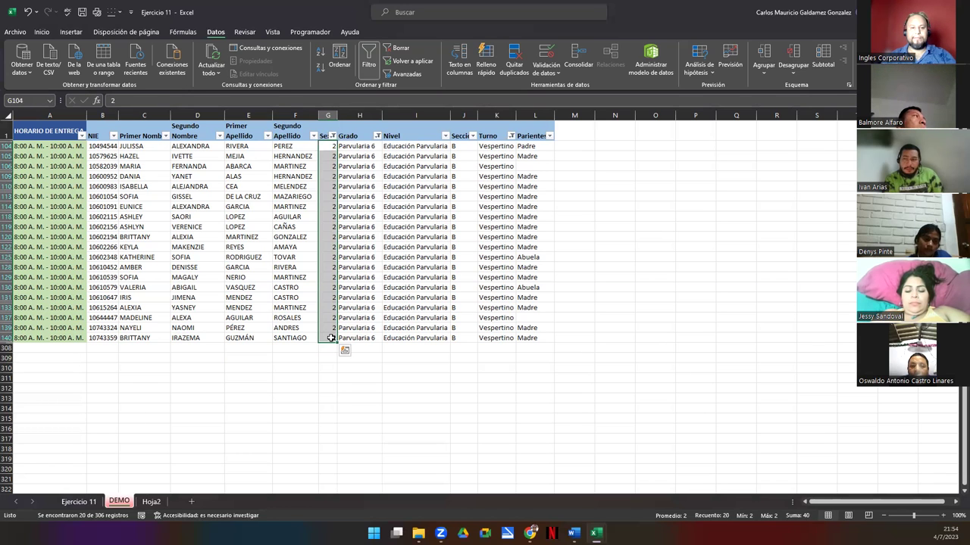
click(294, 236)
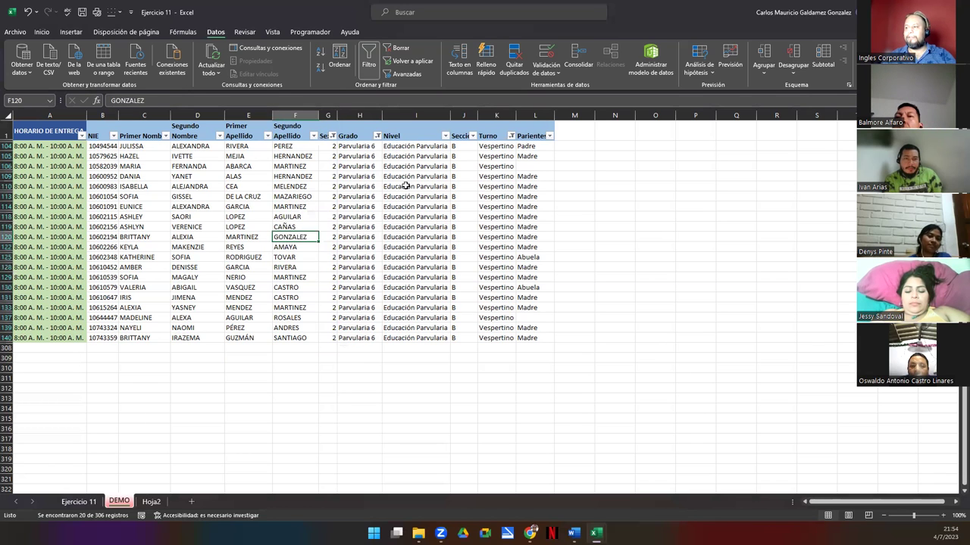
Step: Clear all applied filters and turn off filtering on the student list's header row
click(397, 48)
click(370, 207)
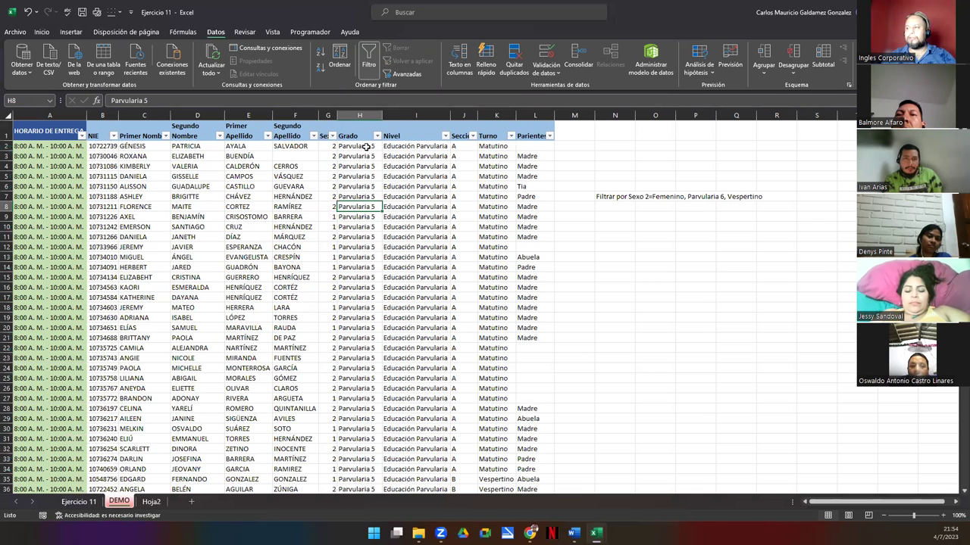
click(366, 57)
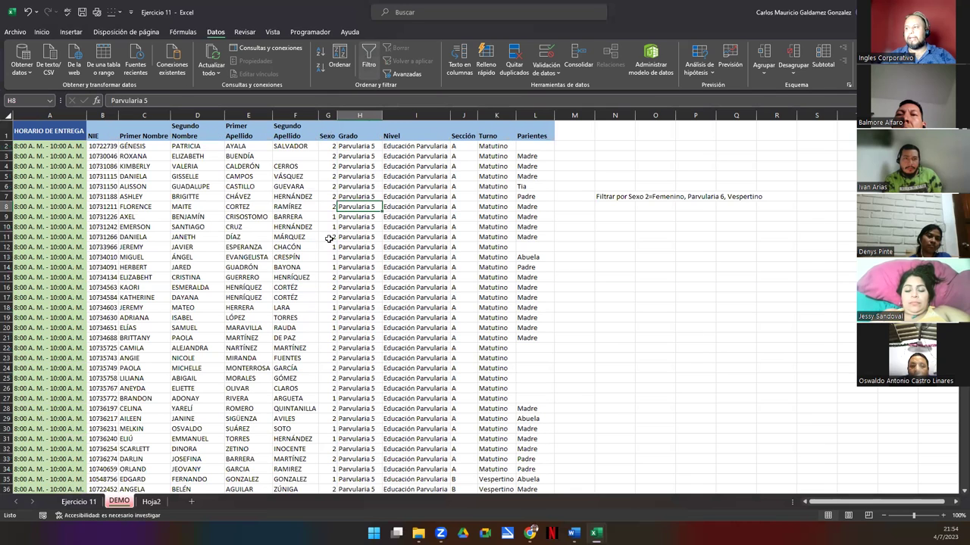
click(324, 256)
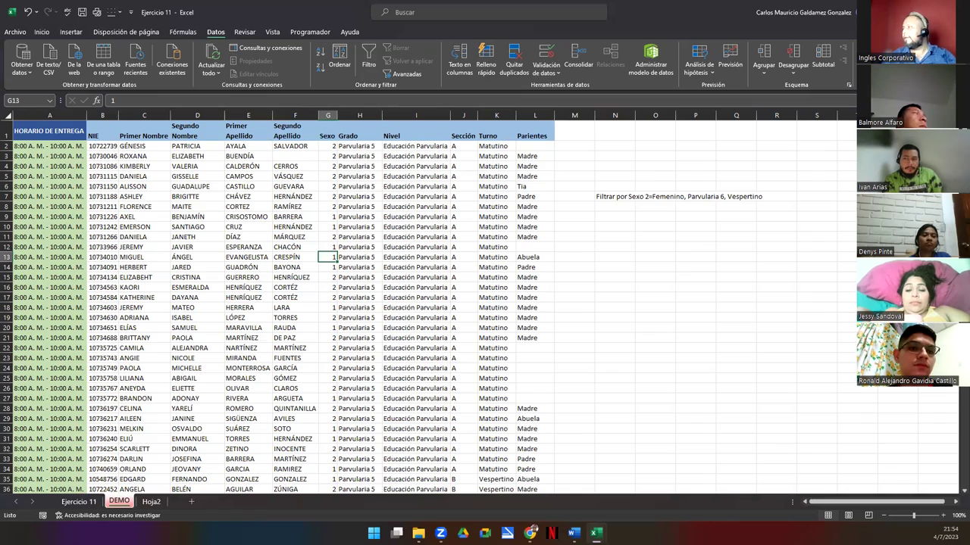
key(alt+Tab)
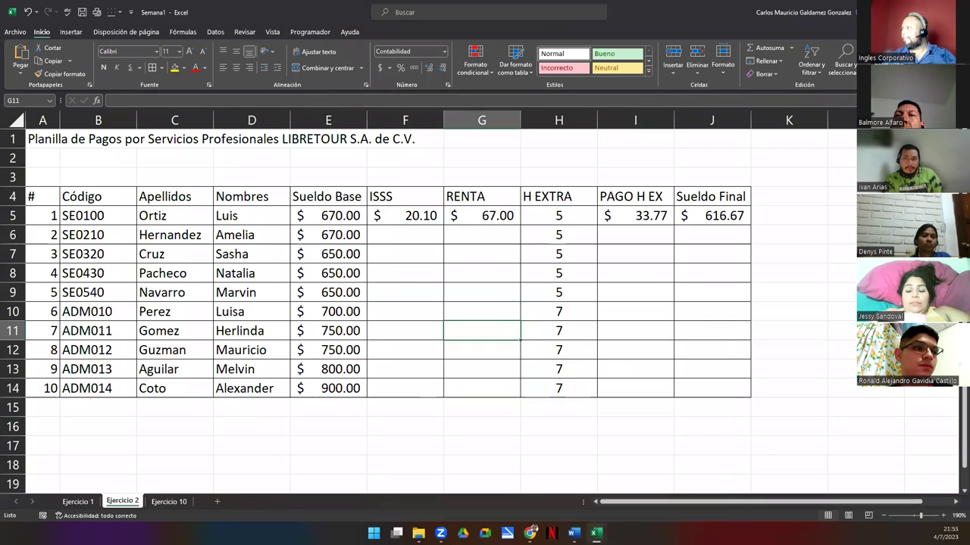
key(alt+Tab)
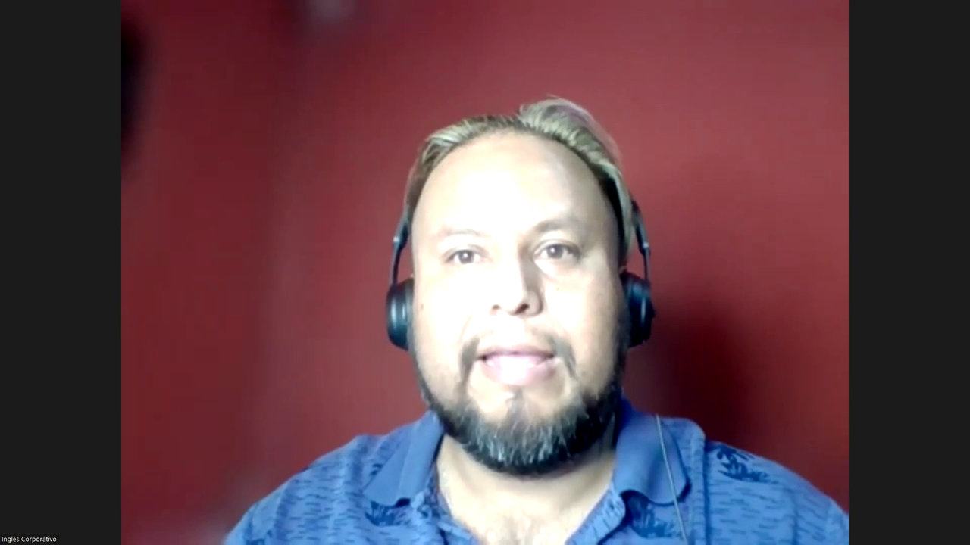
key(alt+F2)
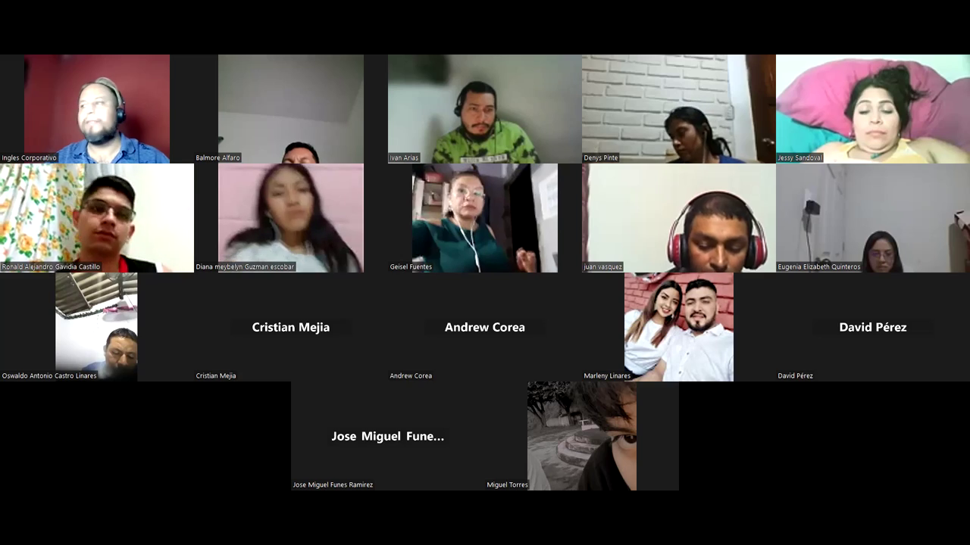